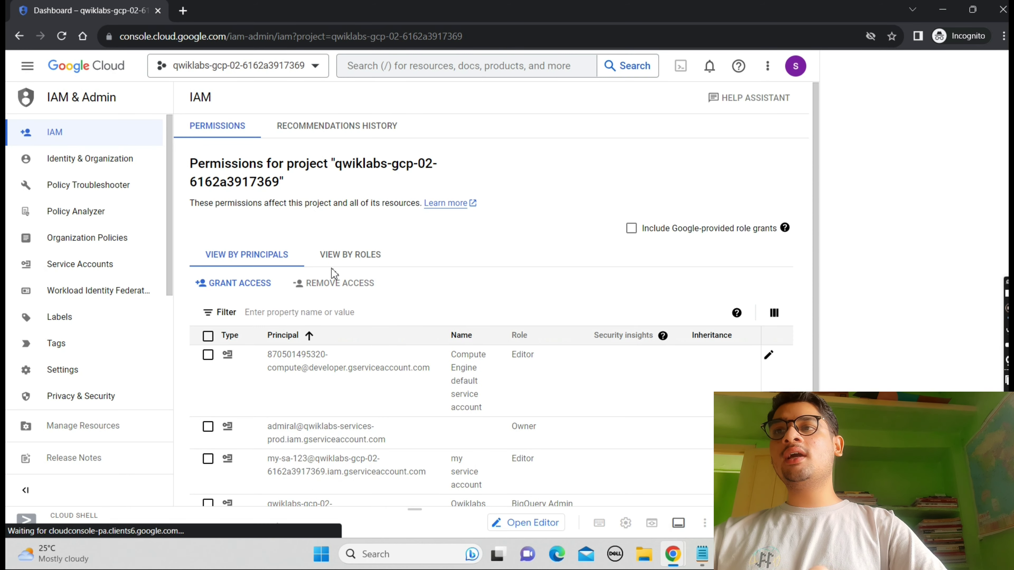
Start a new service account in IAM & Admin and name it bigquery-qwiklab
{"action": "left_click", "coordinate": [40, 268]}
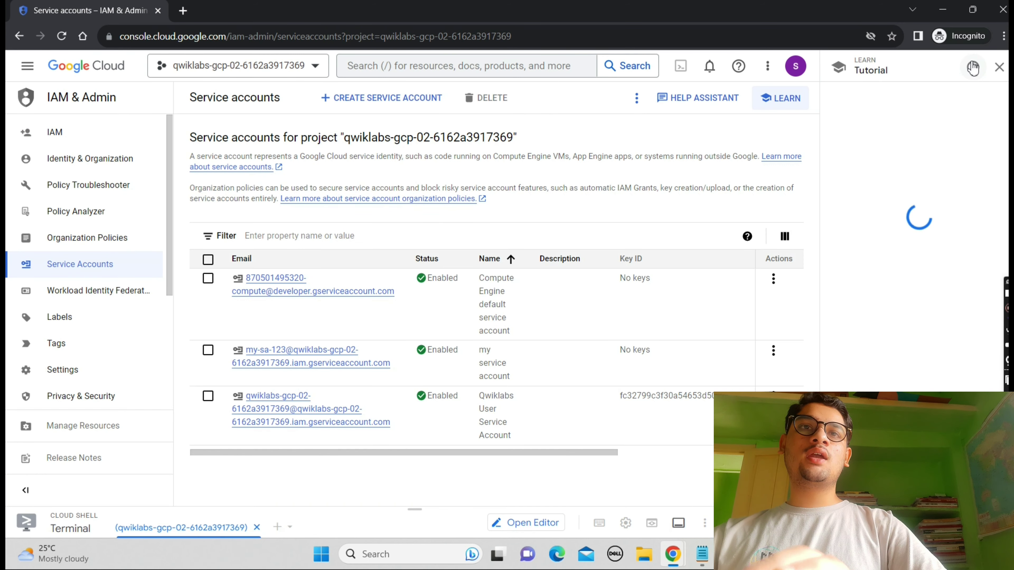
{"action": "left_click", "coordinate": [999, 68]}
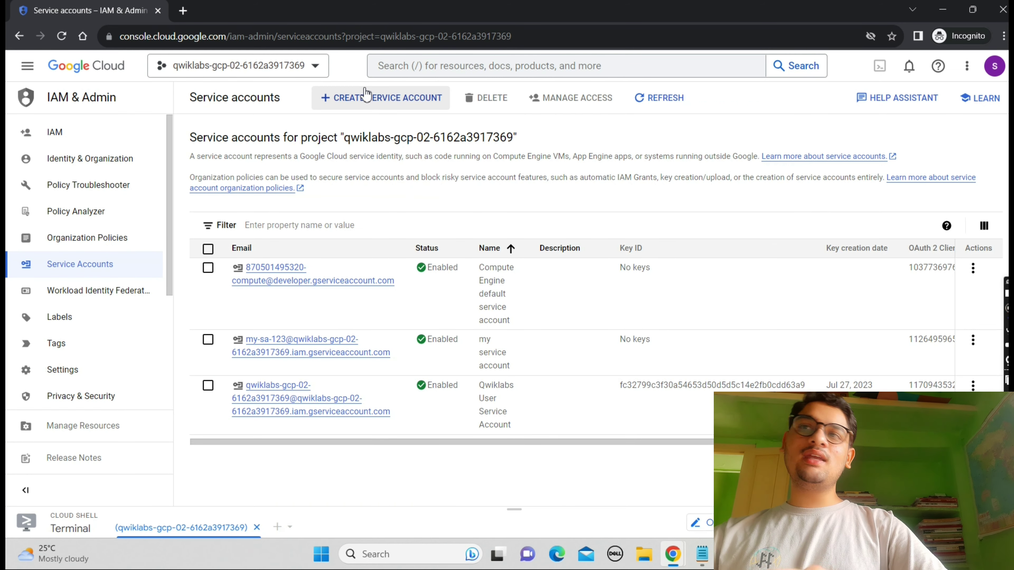
{"action": "left_click", "coordinate": [367, 99]}
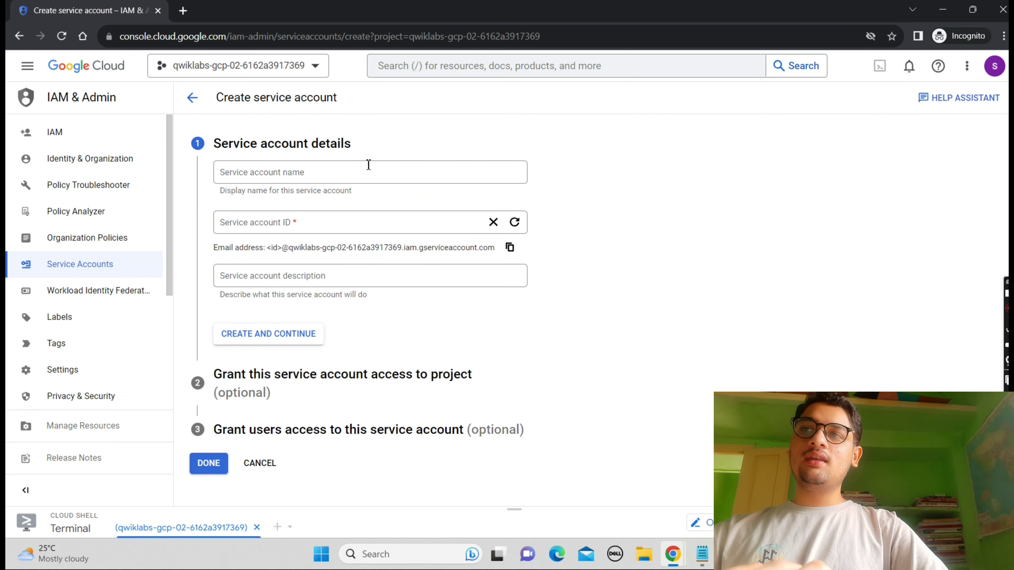
{"action": "left_click", "coordinate": [345, 176]}
{"action": "type", "text": "bigquery-qwiklab"}
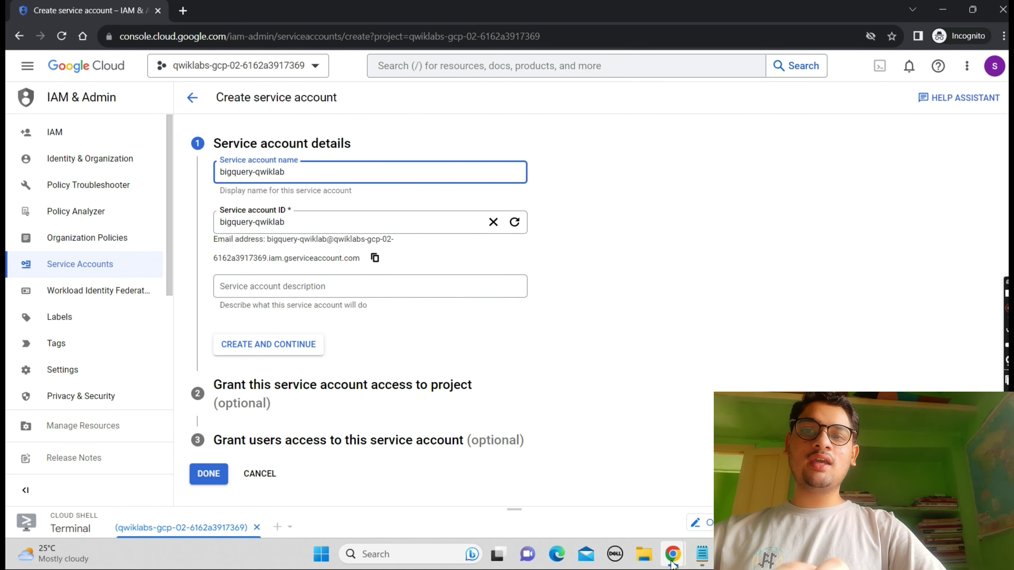
Copy the role name BigQuery User from the lab instructions and return to the service account form
{"action": "mouse_move", "coordinate": [673, 561]}
{"action": "left_click", "coordinate": [618, 491]}
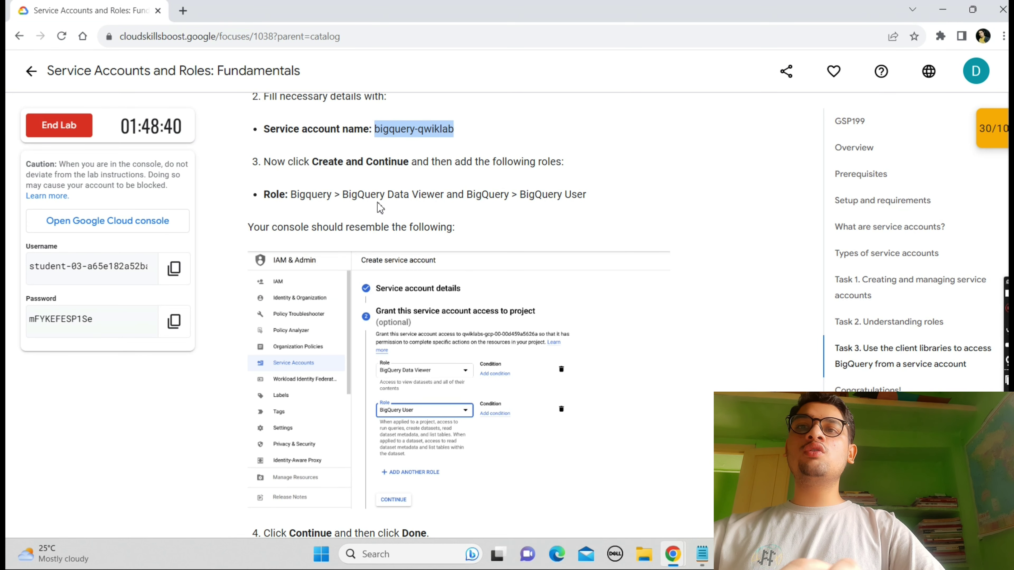
{"action": "left_click_drag", "start_coordinate": [521, 195], "coordinate": [585, 196]}
{"action": "key", "text": "ctrl+c"}
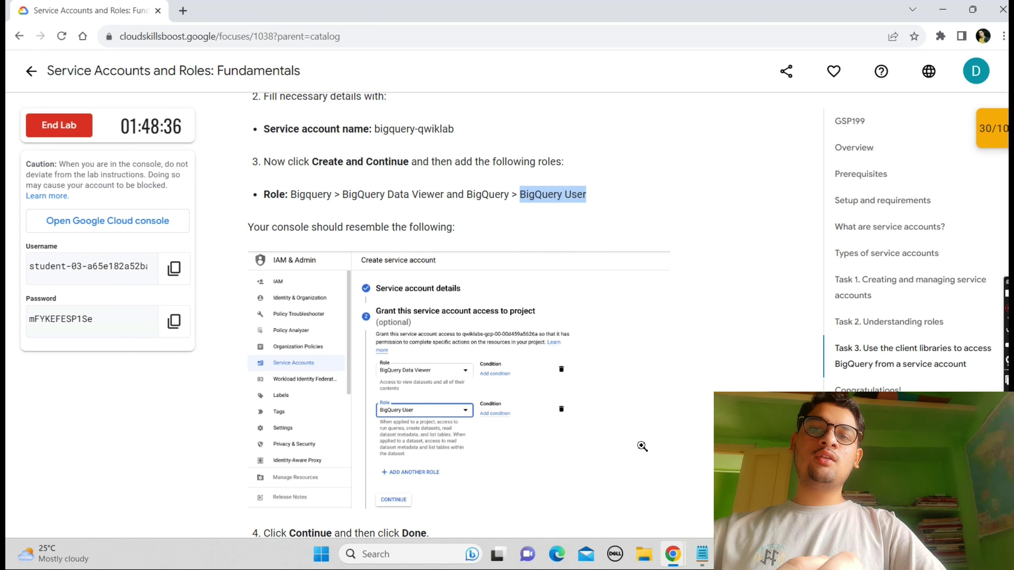
{"action": "mouse_move", "coordinate": [678, 547]}
{"action": "left_click", "coordinate": [795, 475]}
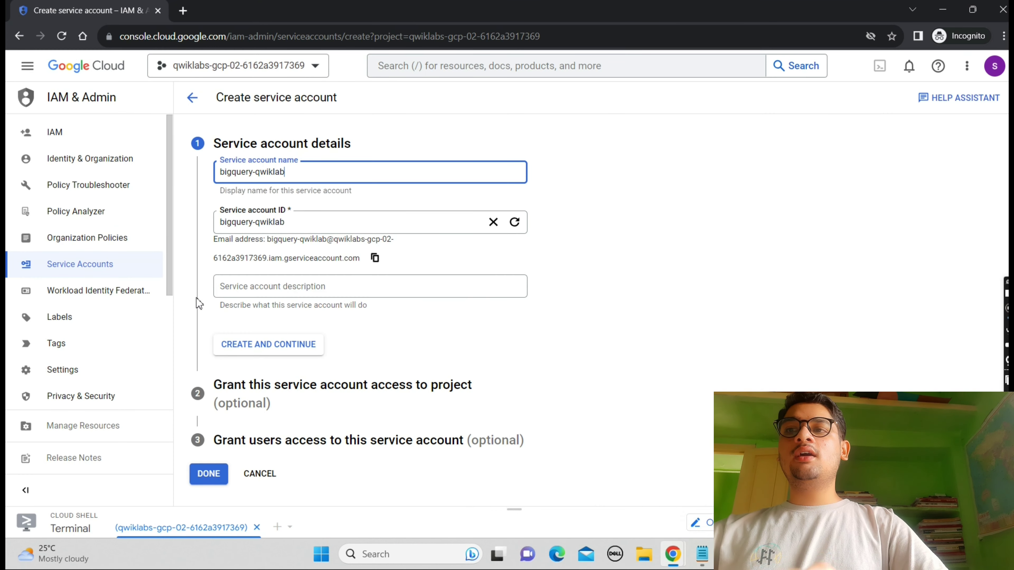
Create the service account and grant it the BigQuery User role on the project
{"action": "left_click", "coordinate": [234, 349]}
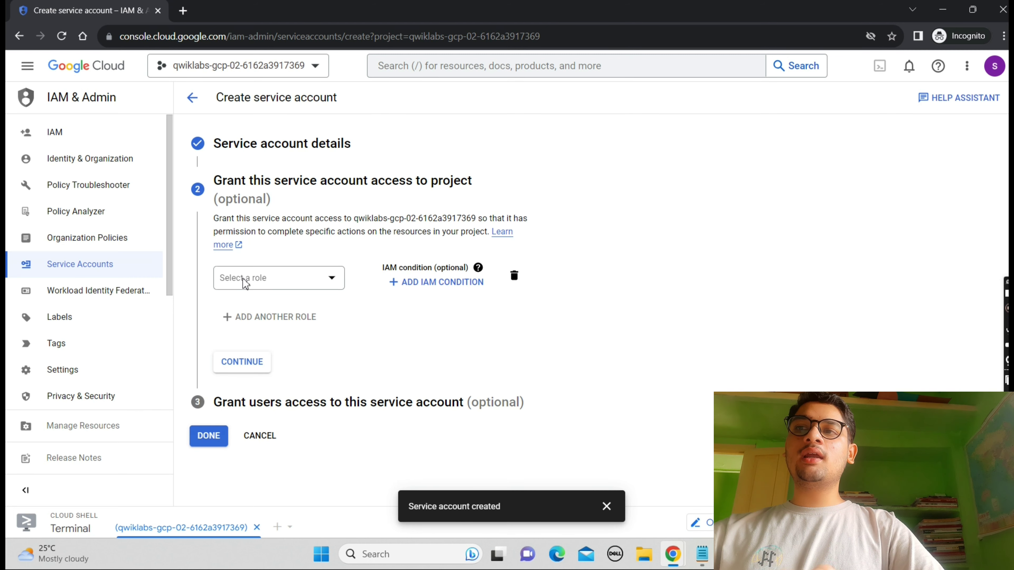
{"action": "left_click", "coordinate": [245, 285]}
{"action": "key", "text": "ctrl+v"}
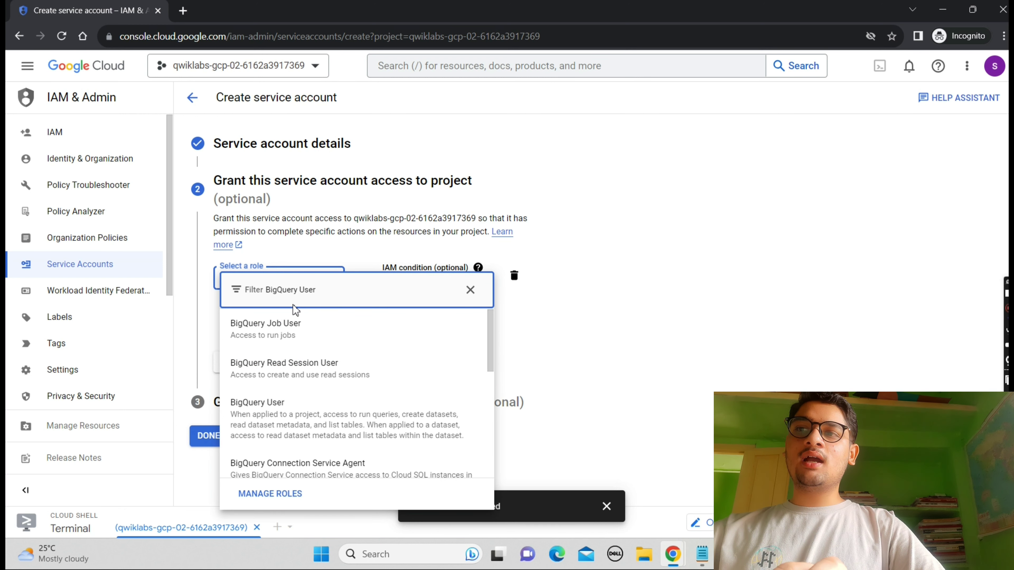
{"action": "left_click", "coordinate": [281, 421]}
{"action": "left_click", "coordinate": [250, 427]}
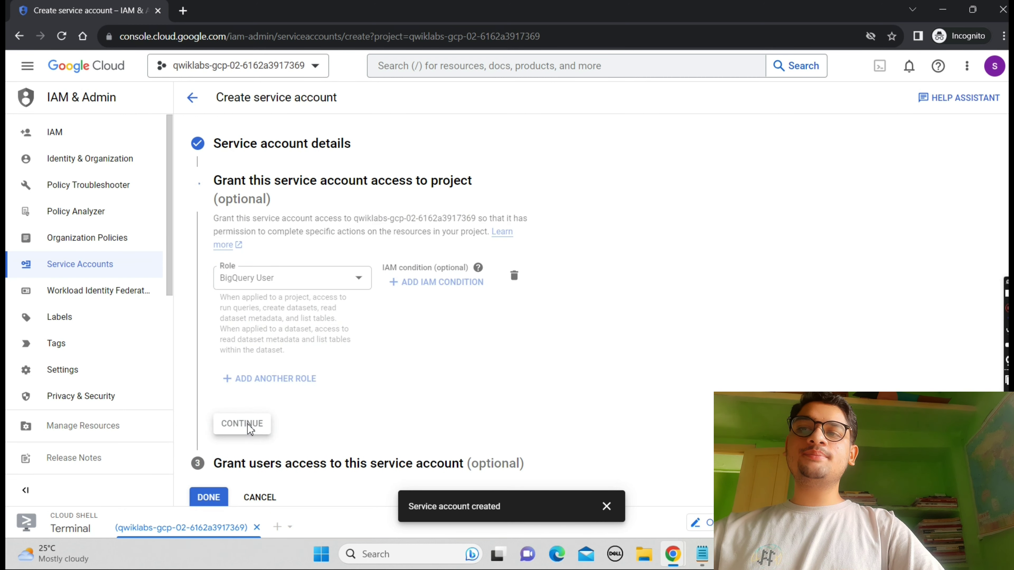
Check the lab's remaining service account instructions and finish the account setup without granting users access to it
{"action": "mouse_move", "coordinate": [673, 554]}
{"action": "left_click", "coordinate": [592, 487]}
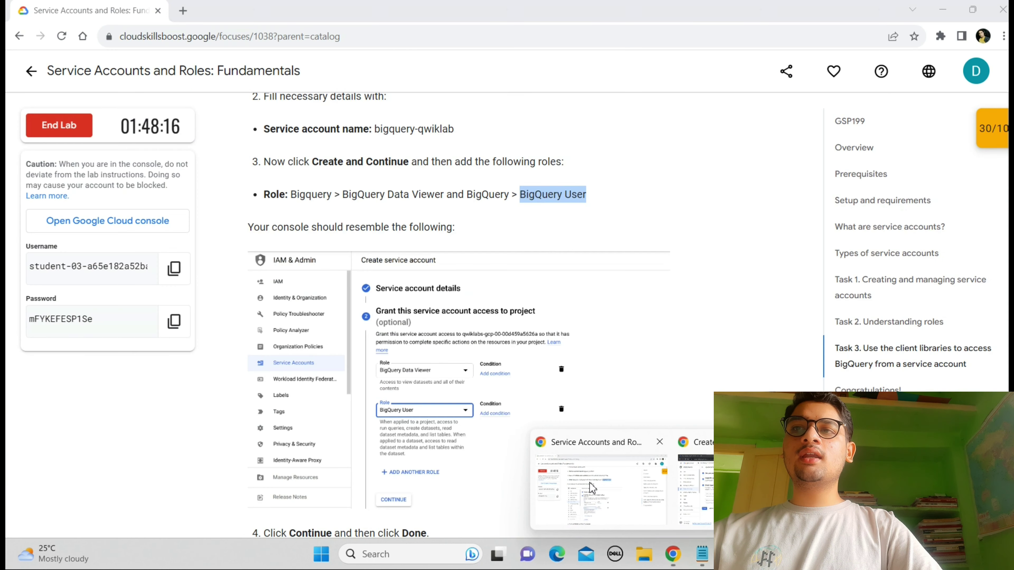
{"action": "scroll", "coordinate": [592, 488], "scroll_direction": "down", "scroll_amount": 3}
{"action": "scroll", "coordinate": [592, 488], "scroll_direction": "down", "scroll_amount": 2}
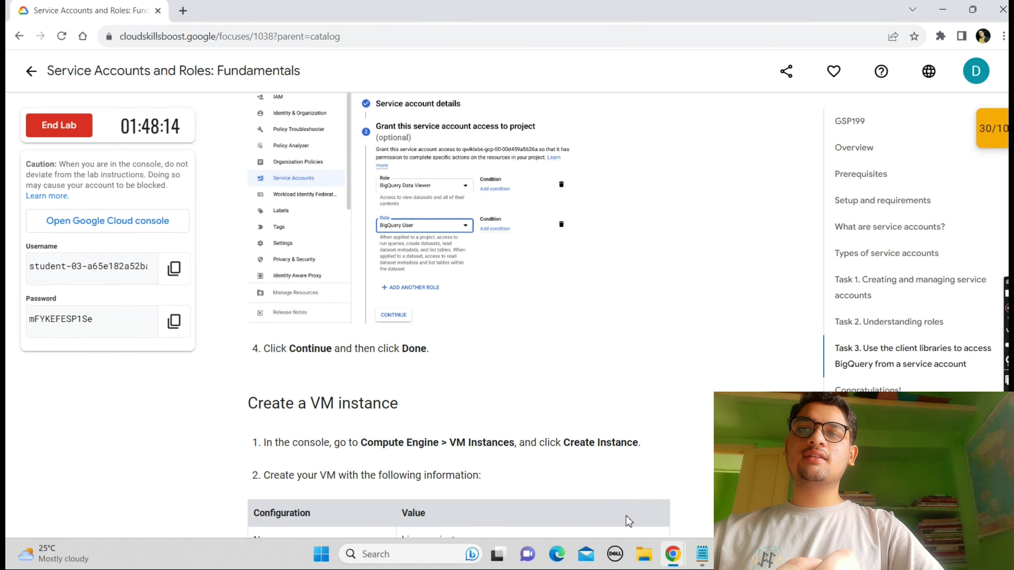
{"action": "mouse_move", "coordinate": [673, 553]}
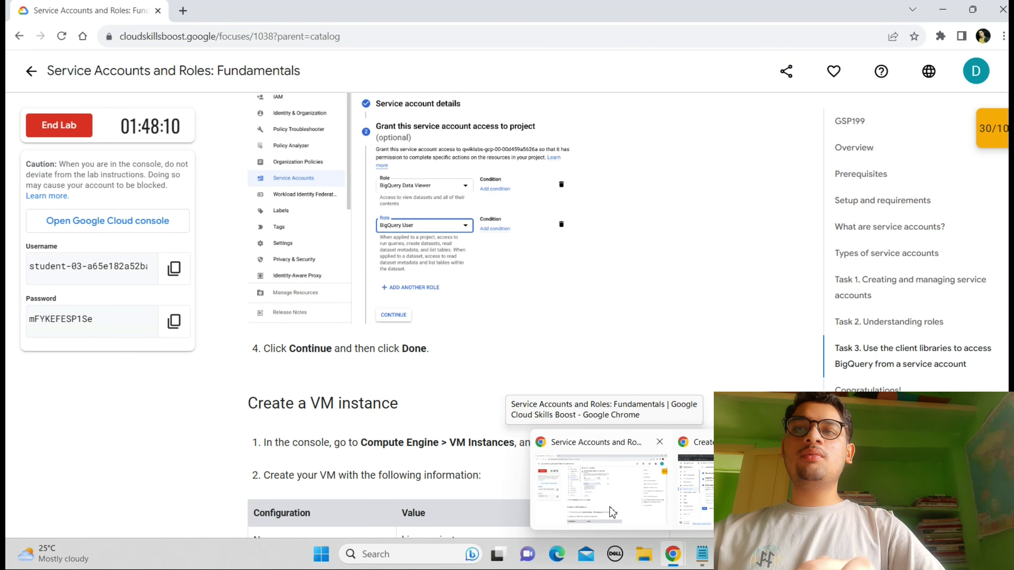
{"action": "left_click", "coordinate": [711, 513]}
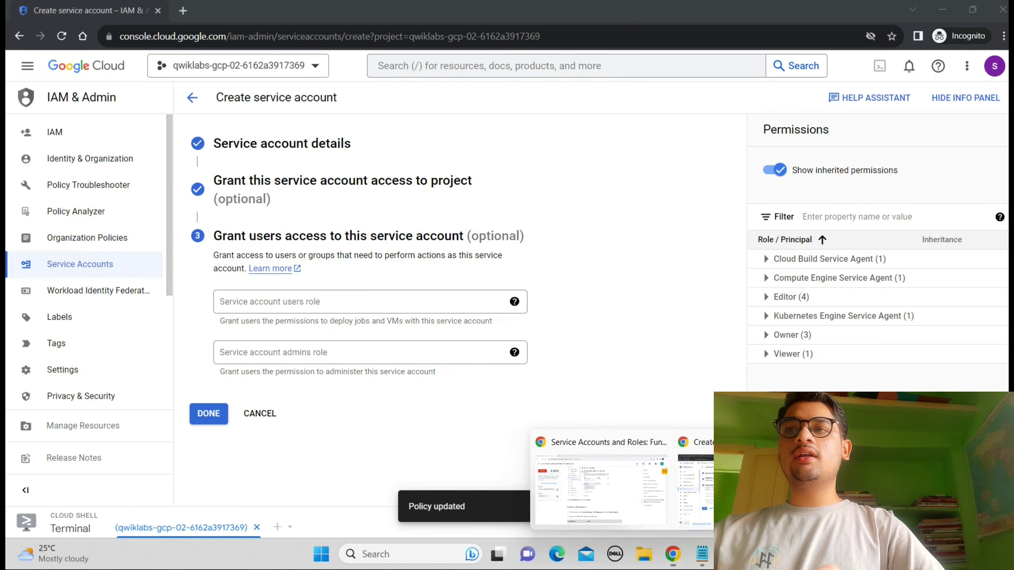
{"action": "left_click", "coordinate": [219, 418]}
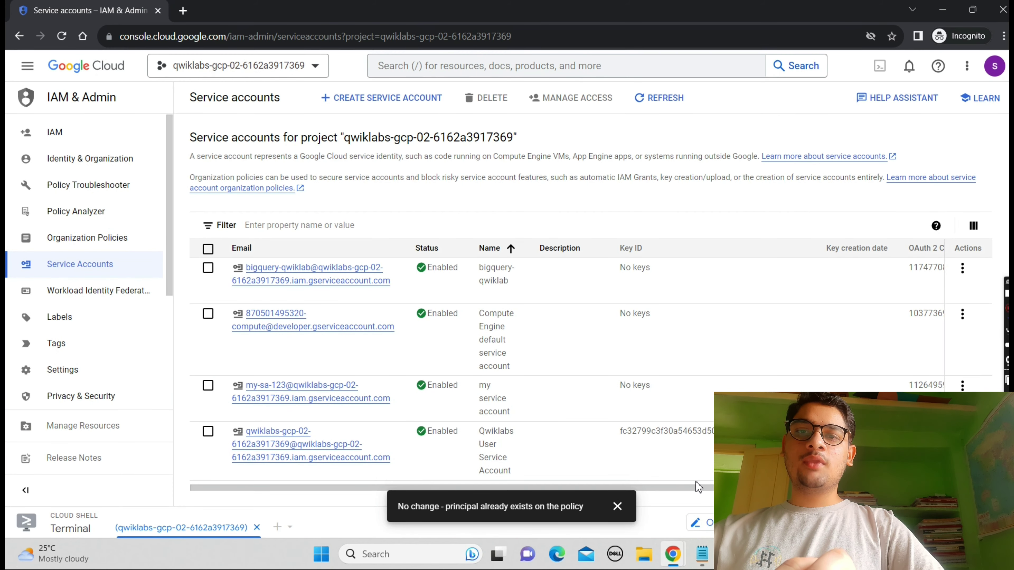
Copy the VM name bigquery-instance from the configuration table in the lab instructions
{"action": "mouse_move", "coordinate": [679, 554]}
{"action": "left_click", "coordinate": [616, 492]}
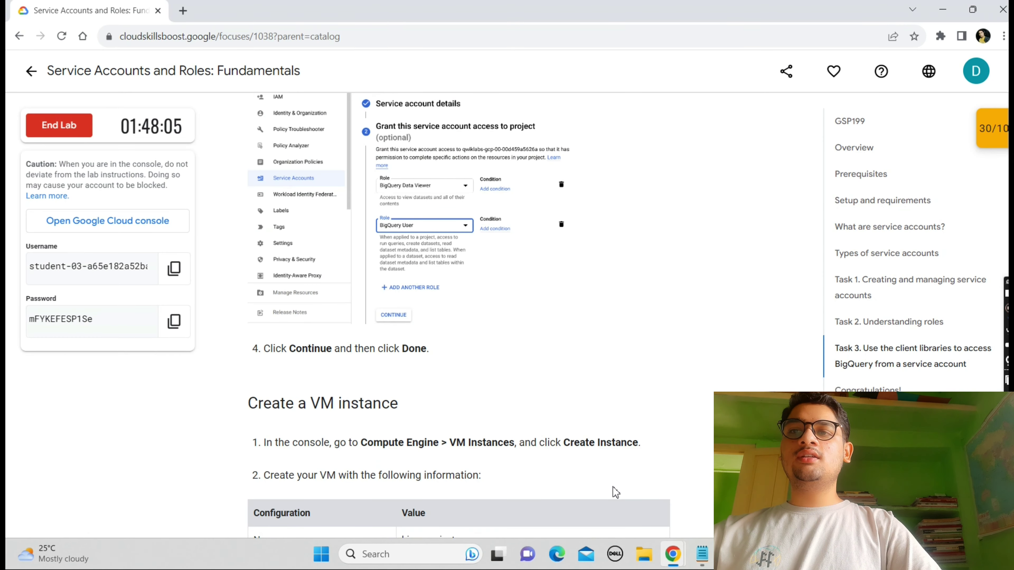
{"action": "scroll", "coordinate": [616, 492], "scroll_direction": "down", "scroll_amount": 6}
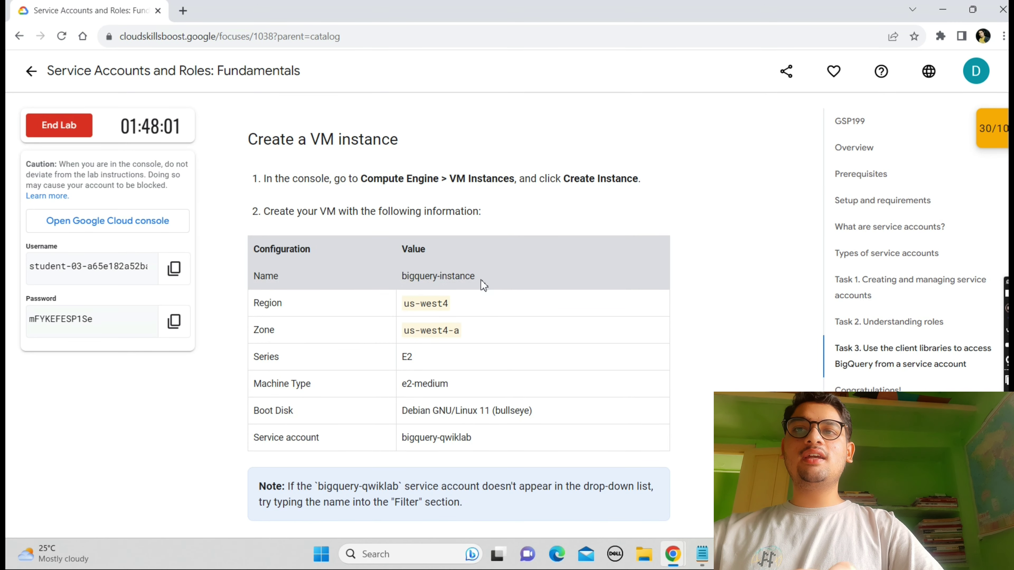
{"action": "left_click_drag", "start_coordinate": [453, 276], "coordinate": [401, 275]}
{"action": "key", "text": "ctrl+c"}
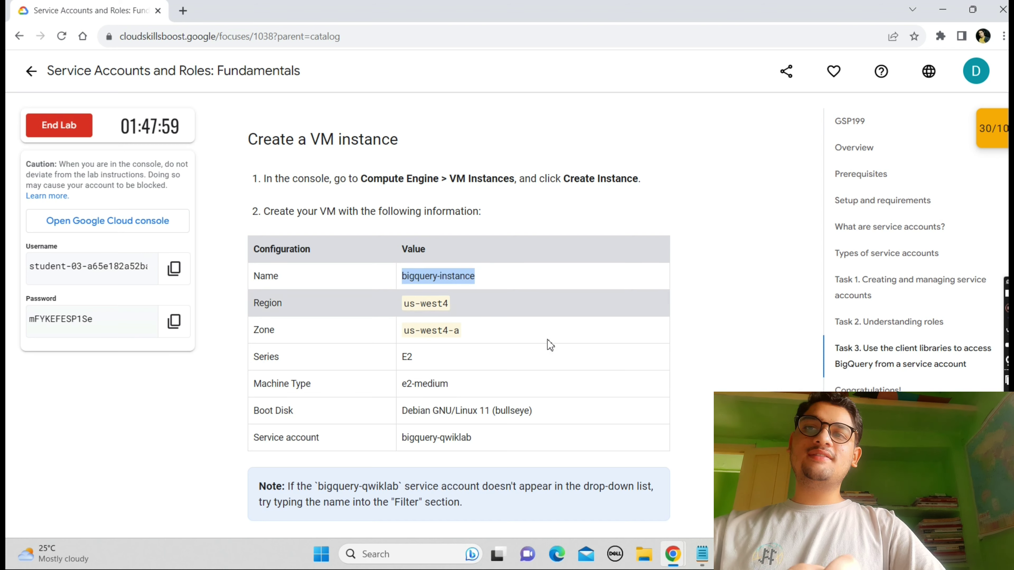
Switch back to the Google Cloud console and start creating a new VM instance in Compute Engine
{"action": "mouse_move", "coordinate": [686, 561]}
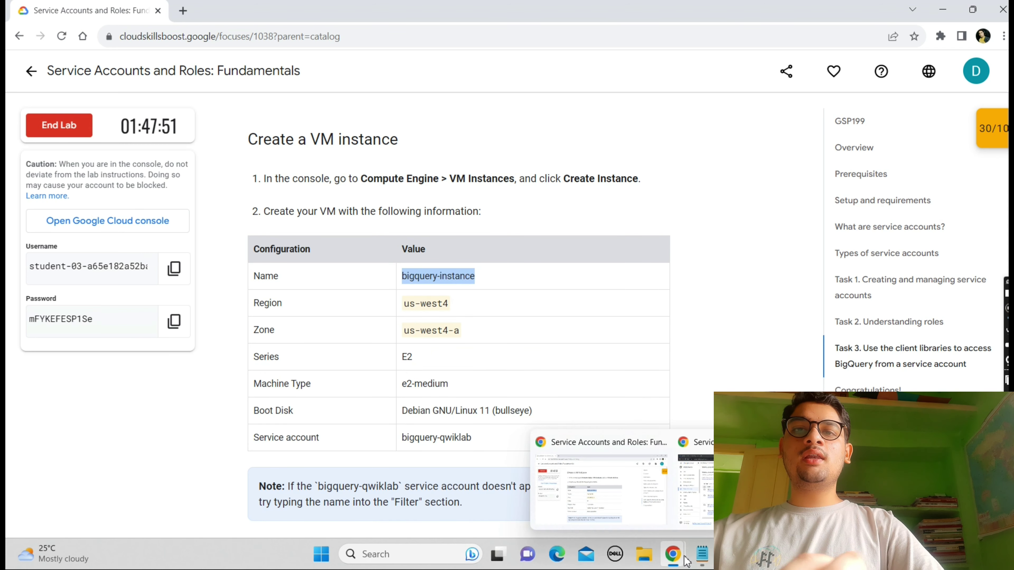
{"action": "left_click", "coordinate": [695, 508]}
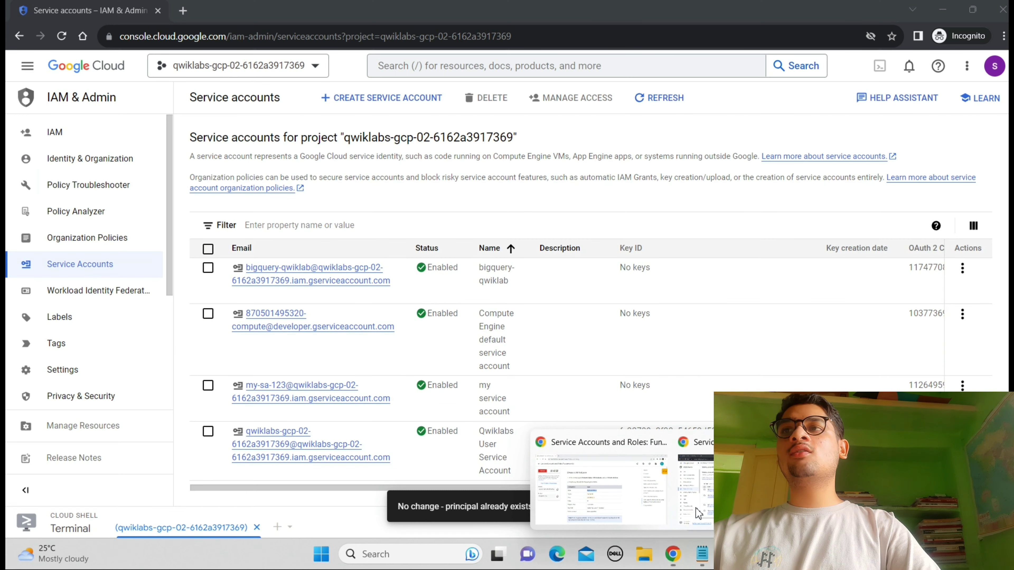
{"action": "left_click", "coordinate": [29, 68]}
{"action": "mouse_move", "coordinate": [103, 321]}
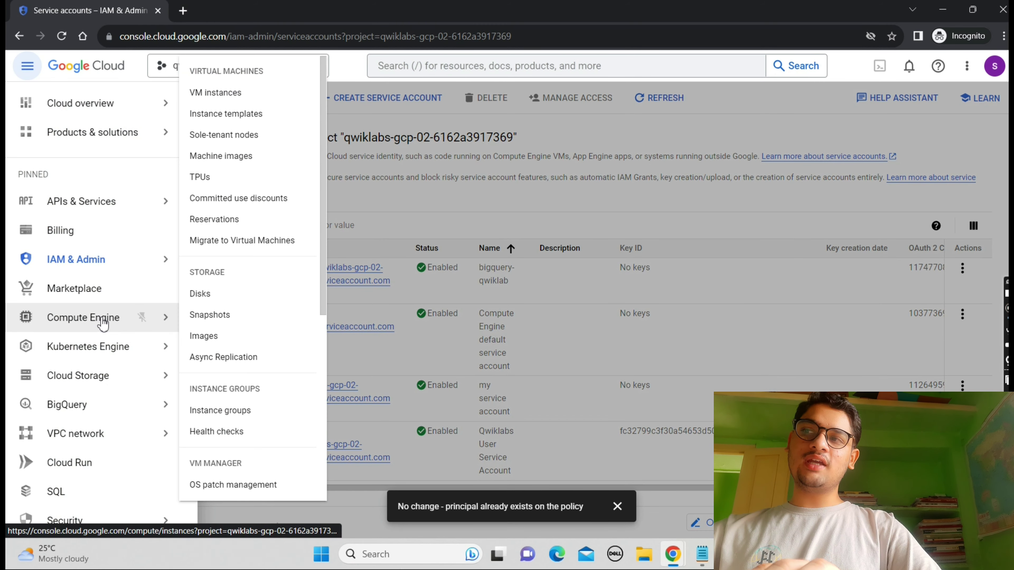
{"action": "left_click", "coordinate": [551, 305]}
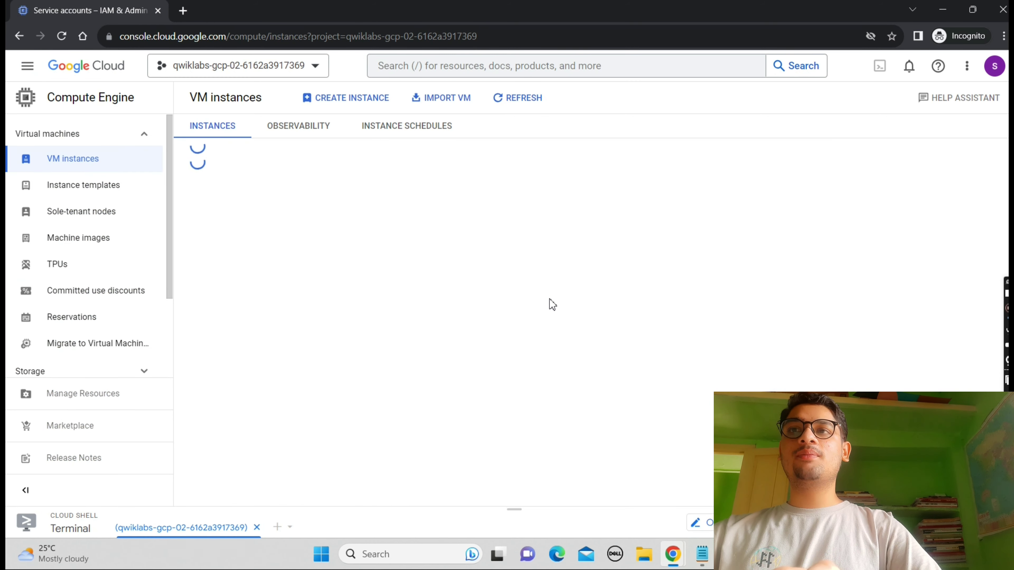
{"action": "left_click", "coordinate": [365, 104]}
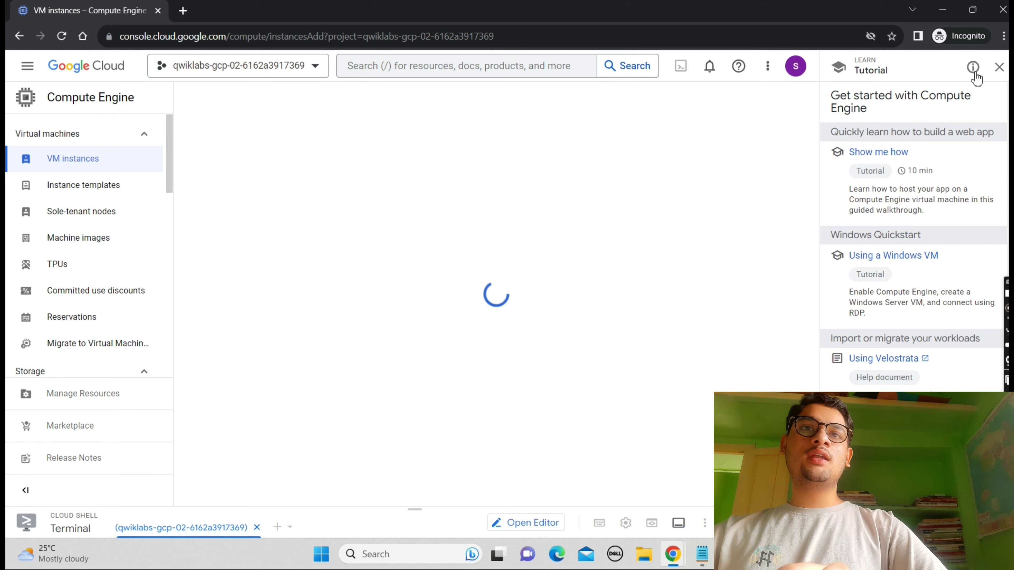
{"action": "left_click", "coordinate": [999, 67]}
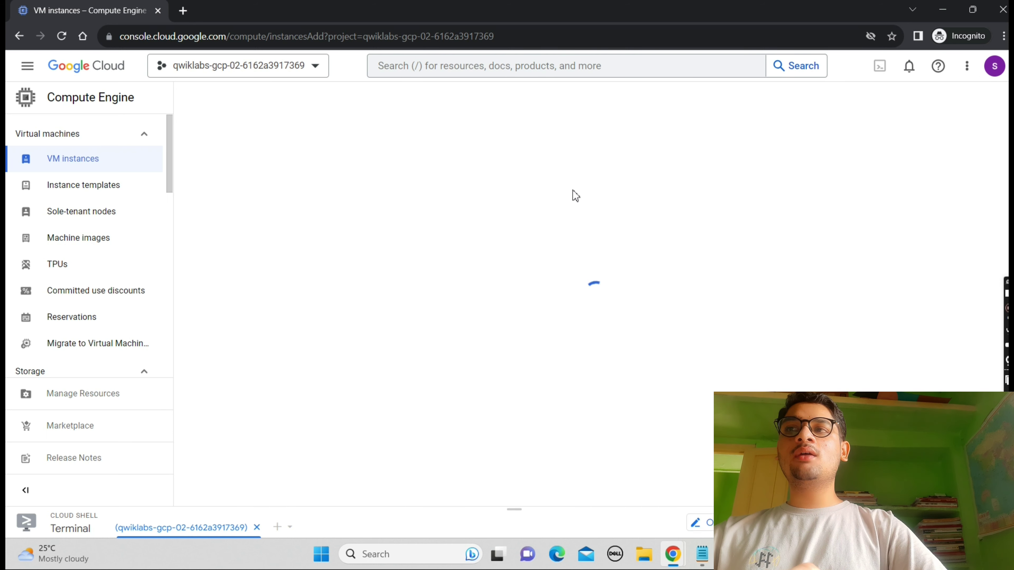
{"action": "left_click", "coordinate": [114, 168]}
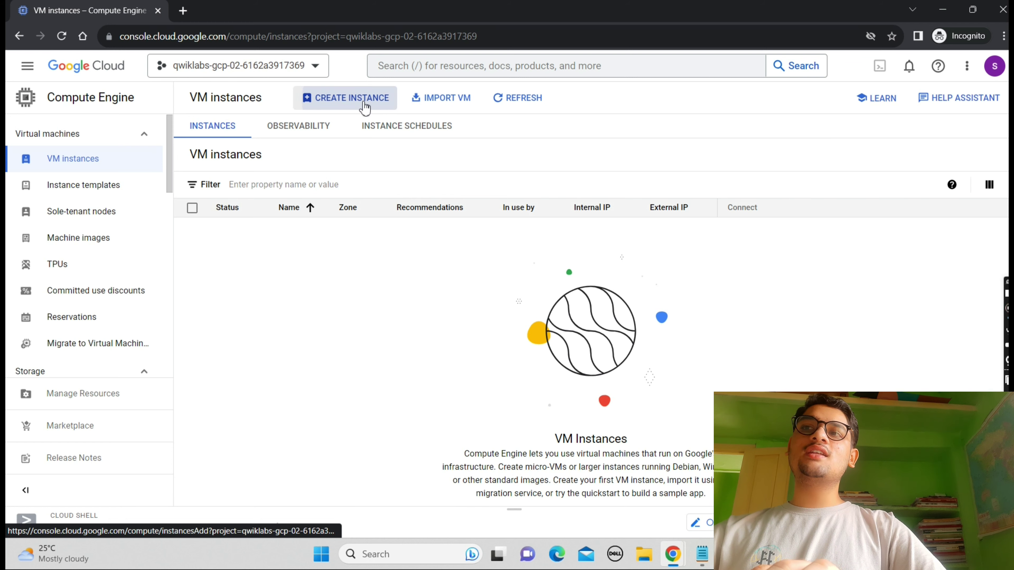
{"action": "left_click", "coordinate": [364, 105]}
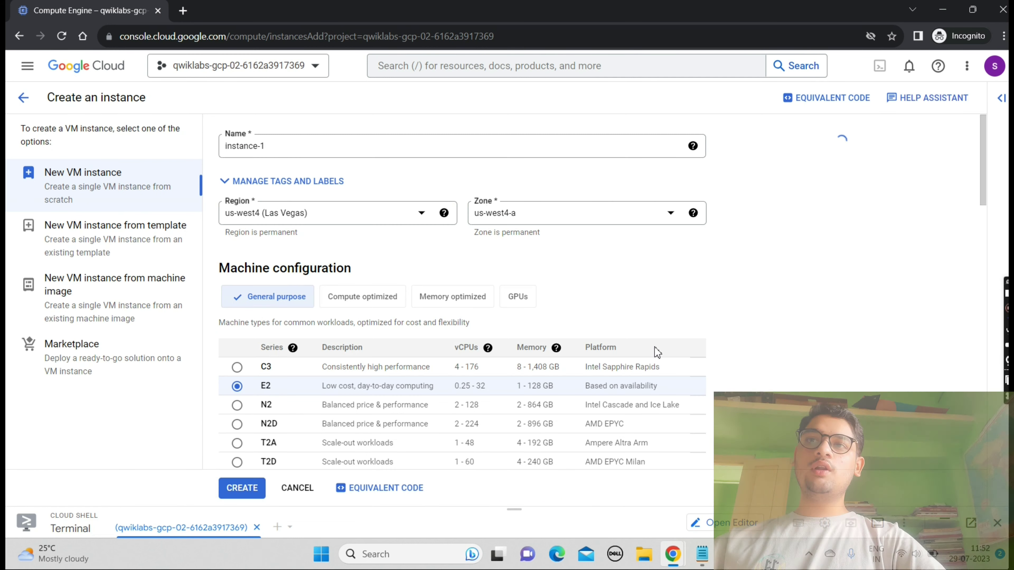
Replace the default name of the new VM instance with bigquery-instance
{"action": "left_click", "coordinate": [470, 147]}
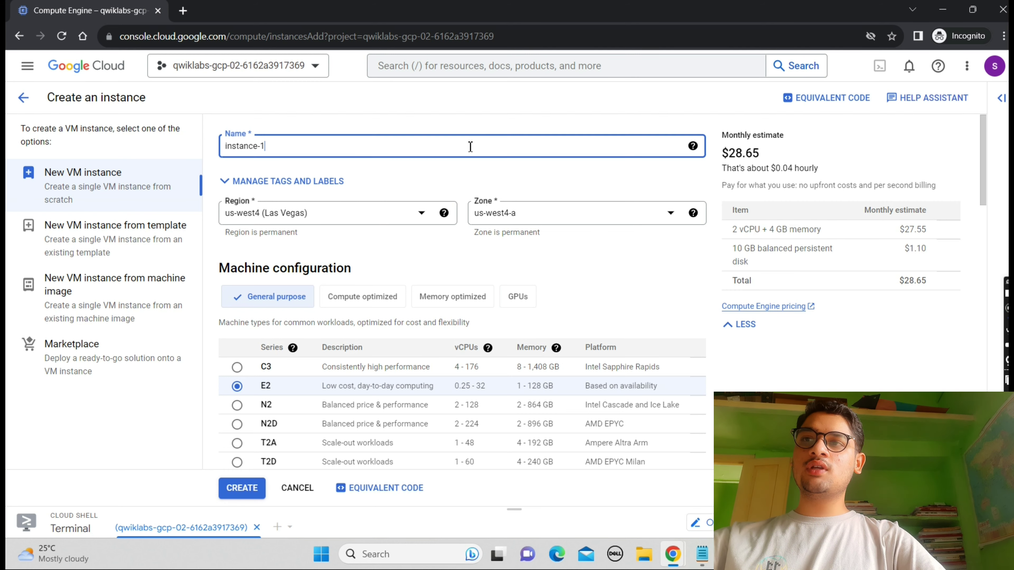
{"action": "key", "text": "ctrl+a"}
{"action": "key", "text": "ctrl+v"}
Compare the region, zone and series in the instance form with the lab's VM configuration table
{"action": "mouse_move", "coordinate": [665, 557]}
{"action": "left_click", "coordinate": [636, 511]}
{"action": "left_click_drag", "start_coordinate": [404, 304], "coordinate": [453, 316]}
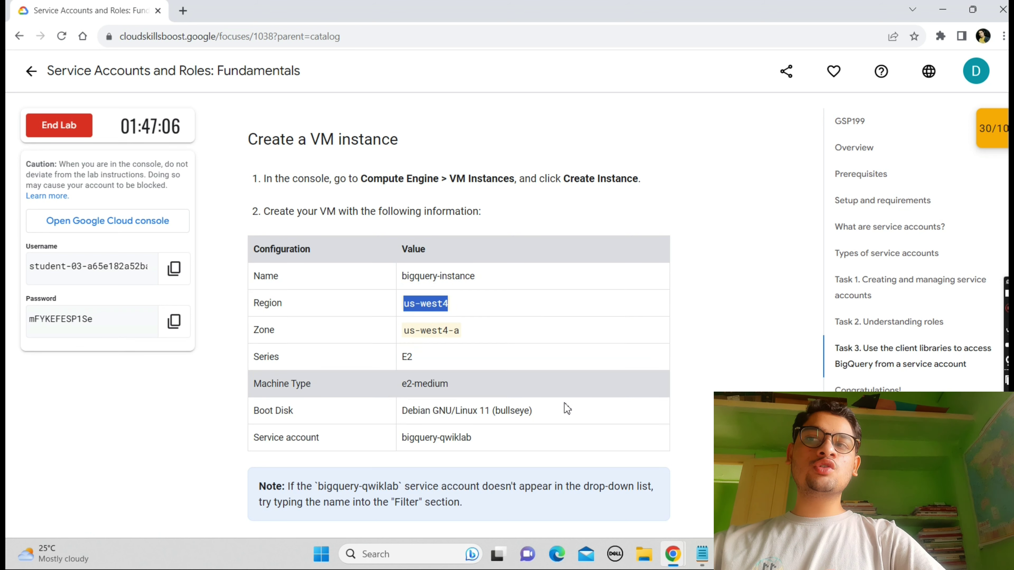
{"action": "mouse_move", "coordinate": [673, 555]}
{"action": "left_click", "coordinate": [697, 483]}
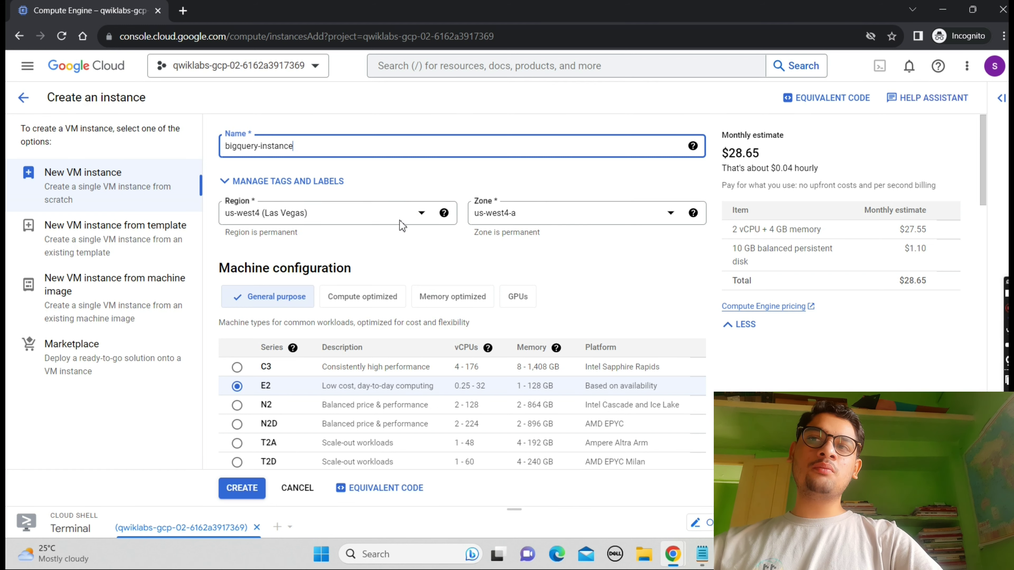
{"action": "mouse_move", "coordinate": [672, 555]}
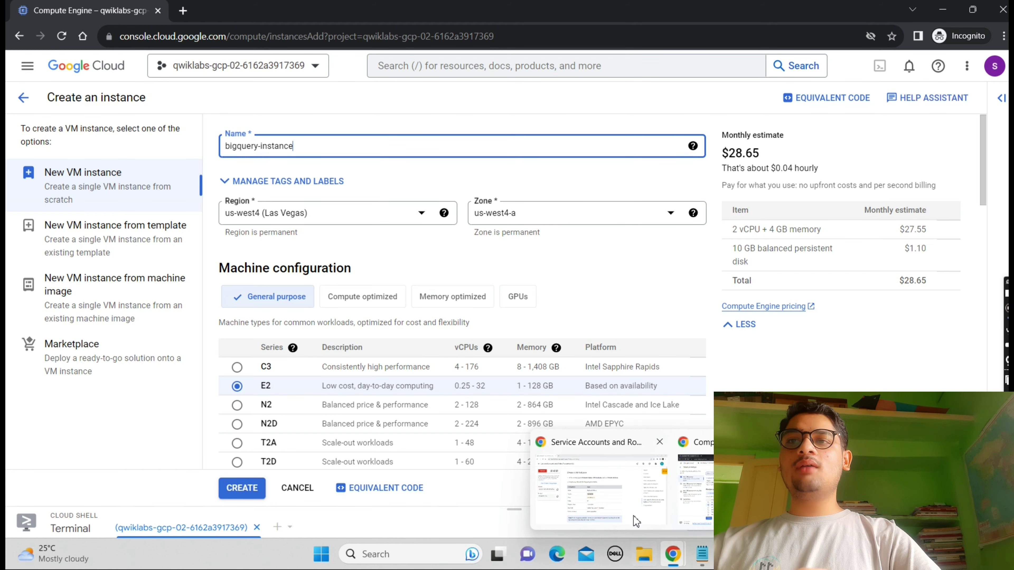
{"action": "left_click", "coordinate": [634, 515]}
{"action": "scroll", "coordinate": [634, 519], "scroll_direction": "down", "scroll_amount": 1}
{"action": "scroll", "coordinate": [635, 519], "scroll_direction": "down", "scroll_amount": 1}
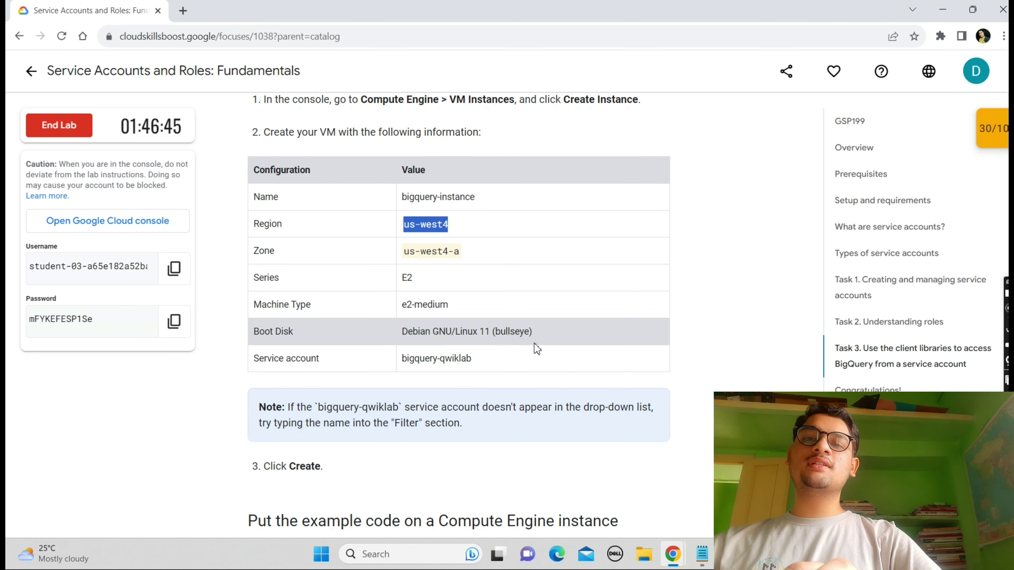
{"action": "mouse_move", "coordinate": [672, 554]}
{"action": "left_click", "coordinate": [700, 521]}
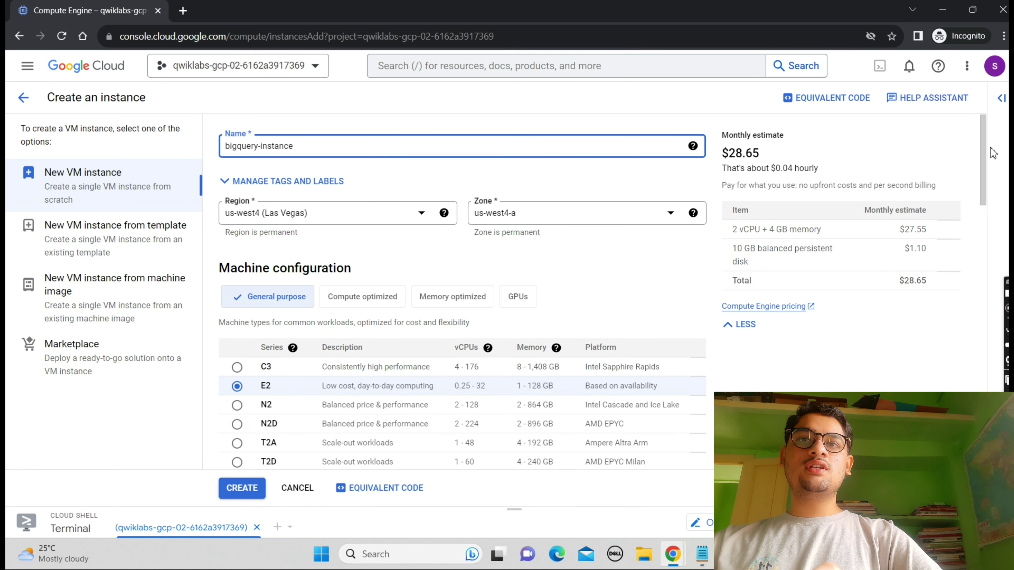
Review the machine type and boot disk image in the instance form against the lab's configuration table
{"action": "left_click_drag", "start_coordinate": [984, 147], "coordinate": [991, 212]}
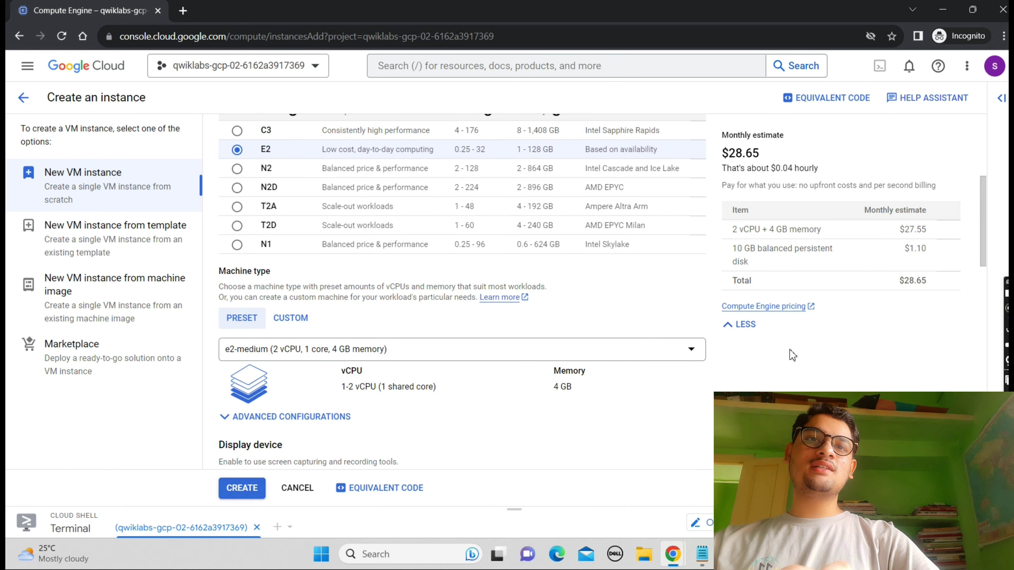
{"action": "left_click_drag", "start_coordinate": [982, 236], "coordinate": [994, 348]}
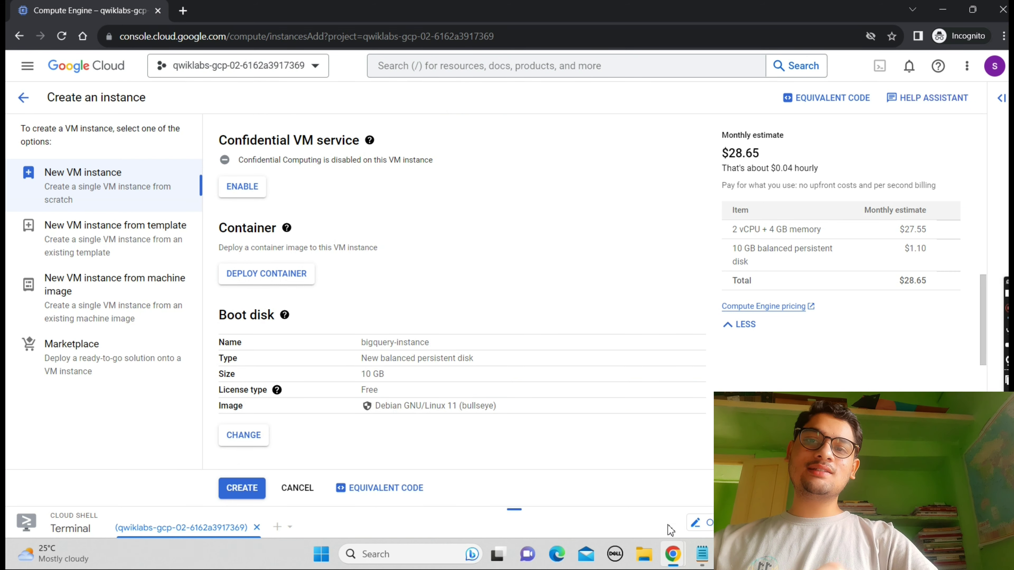
{"action": "mouse_move", "coordinate": [673, 552]}
{"action": "left_click", "coordinate": [600, 491]}
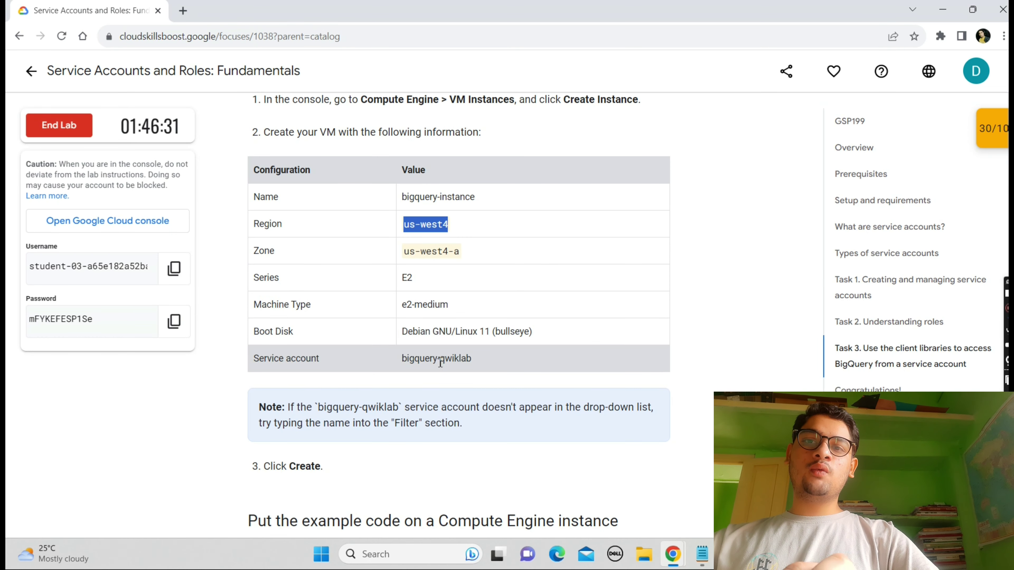
Switch back to the Google Cloud console and assign the bigquery-qwiklab service account to the new VM instance
{"action": "mouse_move", "coordinate": [677, 539]}
{"action": "left_click", "coordinate": [695, 518]}
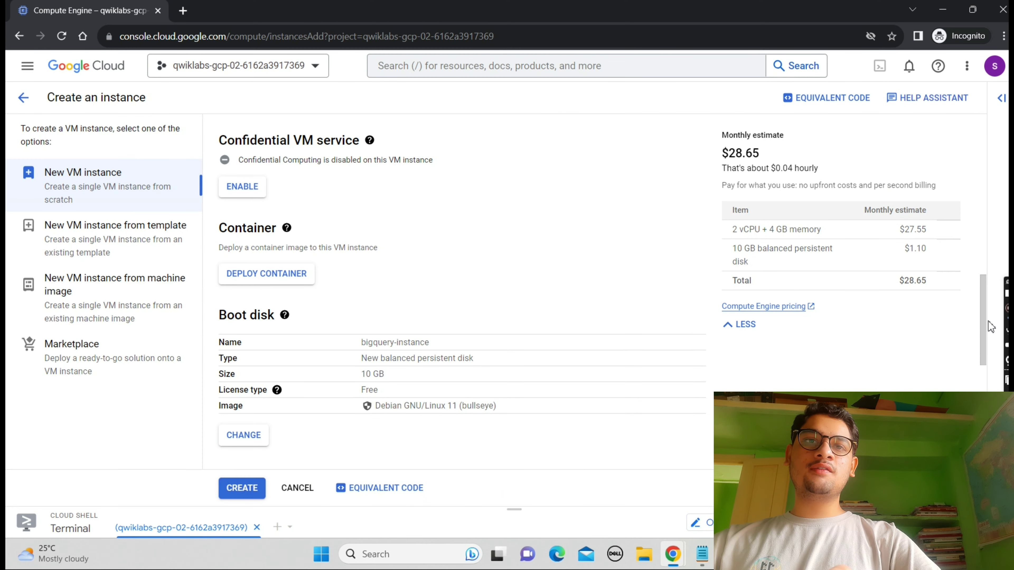
{"action": "scroll", "coordinate": [986, 324], "scroll_direction": "down", "scroll_amount": 5}
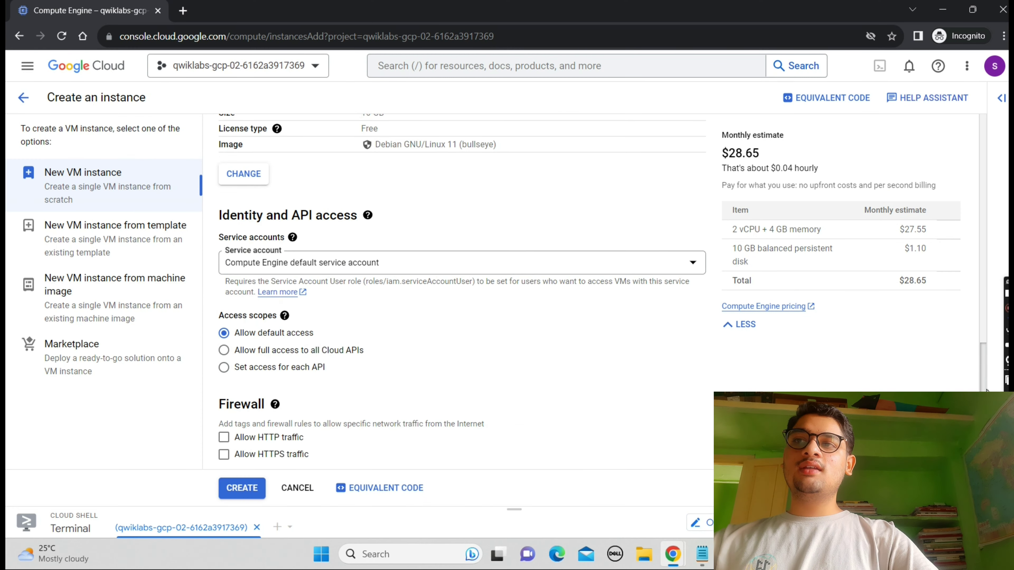
{"action": "left_click", "coordinate": [430, 255]}
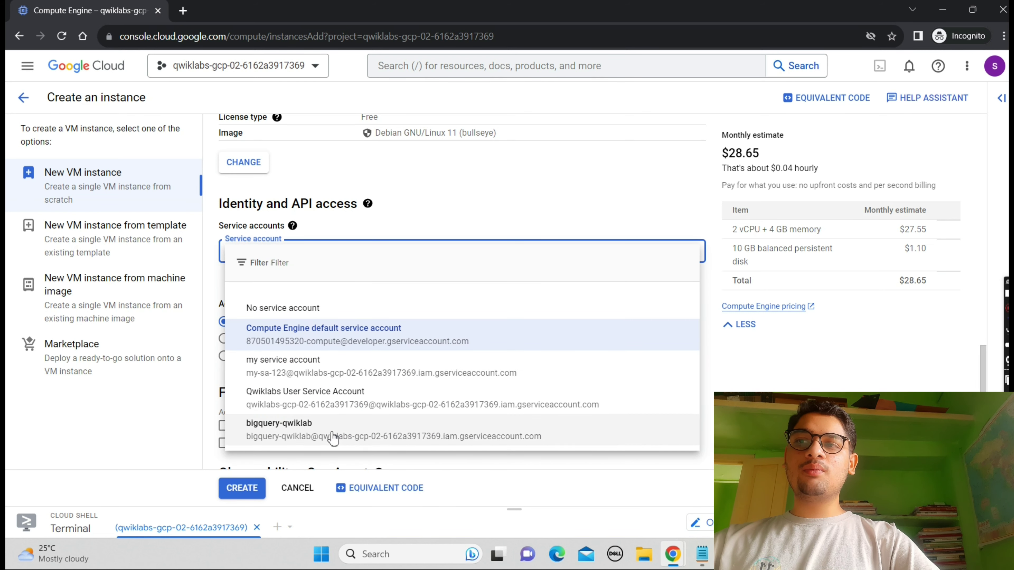
{"action": "left_click", "coordinate": [282, 425]}
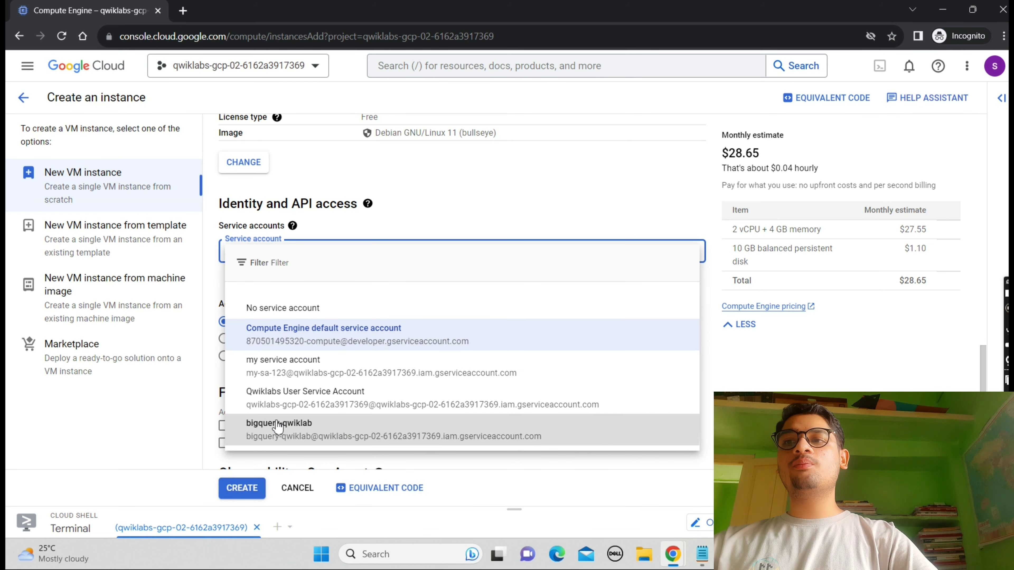
Check the lab's VM configuration table once more, and try to create the bigquery-instance VM in us-west4-a
{"action": "mouse_move", "coordinate": [686, 546]}
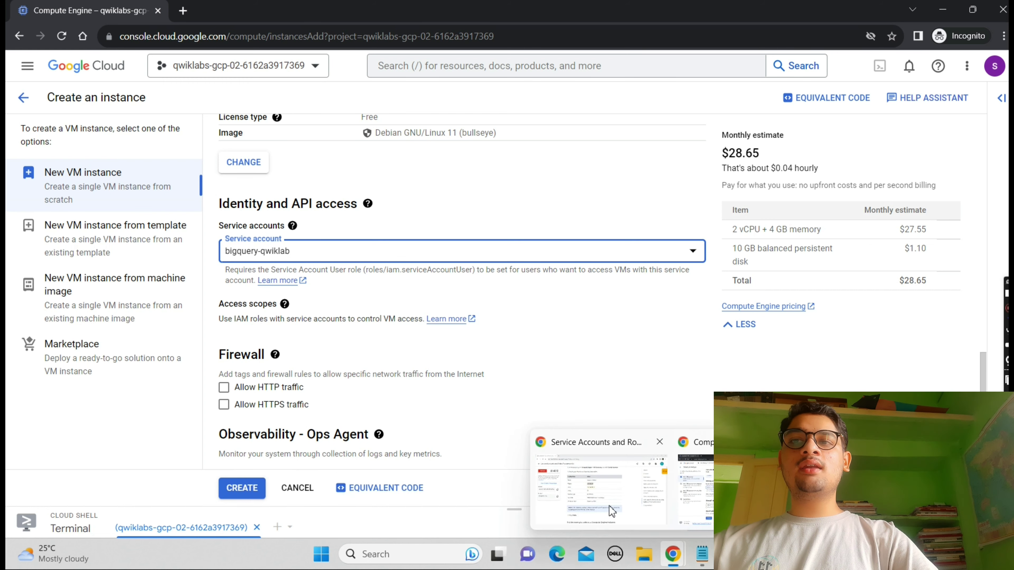
{"action": "left_click", "coordinate": [612, 512]}
{"action": "scroll", "coordinate": [612, 511], "scroll_direction": "down", "scroll_amount": 2}
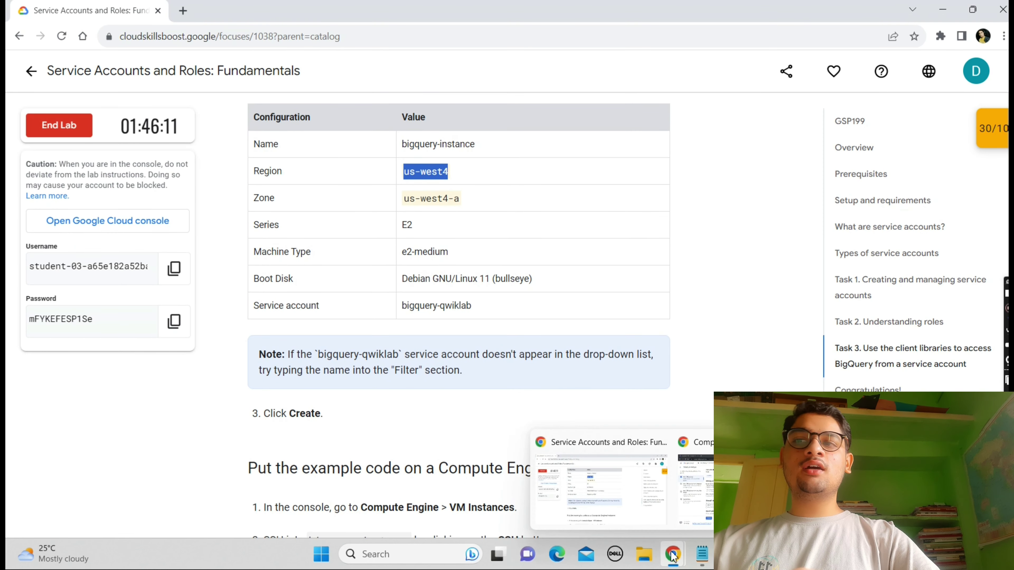
{"action": "left_click", "coordinate": [798, 480]}
{"action": "left_click", "coordinate": [241, 488]}
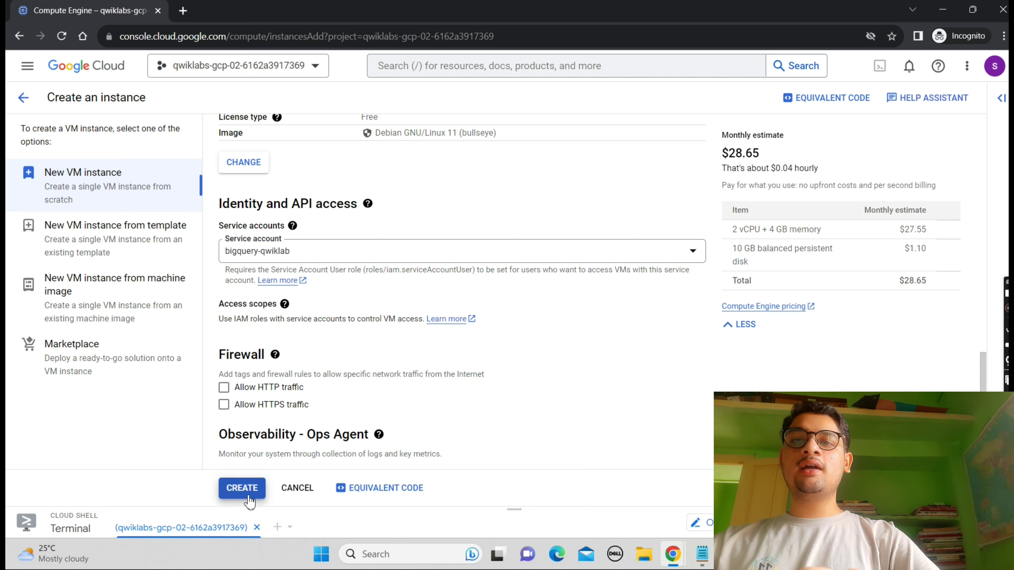
Switch to the lab page, read the SSH and dependency installation instructions, and copy the sudo apt-get update command
{"action": "mouse_move", "coordinate": [674, 545]}
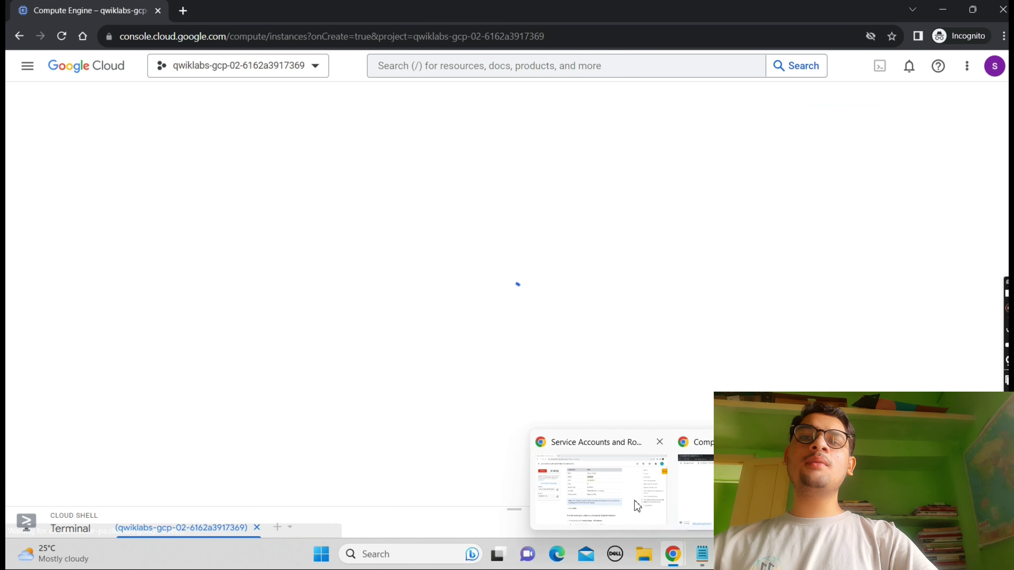
{"action": "left_click", "coordinate": [634, 500]}
{"action": "scroll", "coordinate": [634, 500], "scroll_direction": "down", "scroll_amount": 3}
{"action": "scroll", "coordinate": [634, 500], "scroll_direction": "down", "scroll_amount": 4}
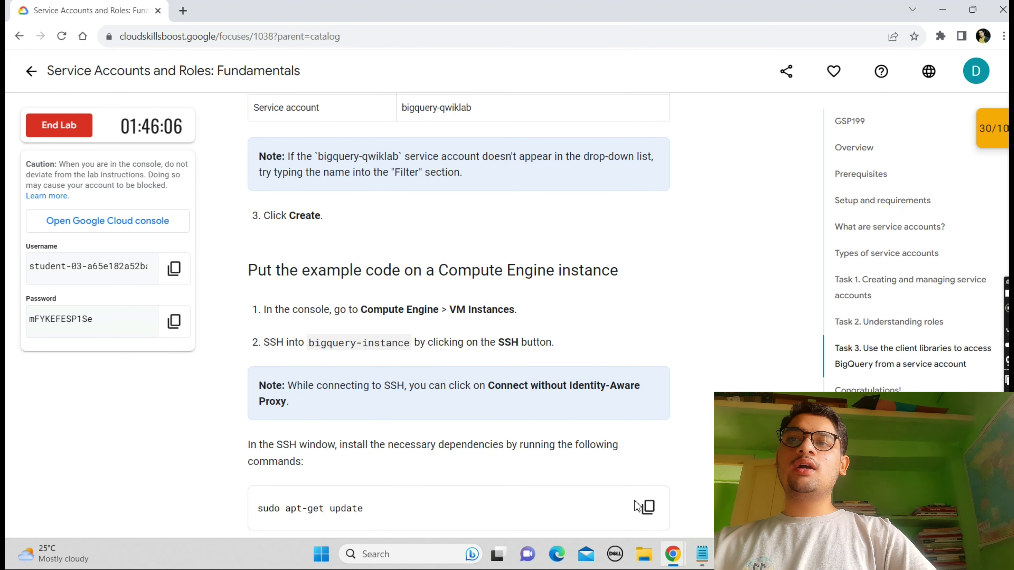
{"action": "scroll", "coordinate": [637, 507], "scroll_direction": "down", "scroll_amount": 3}
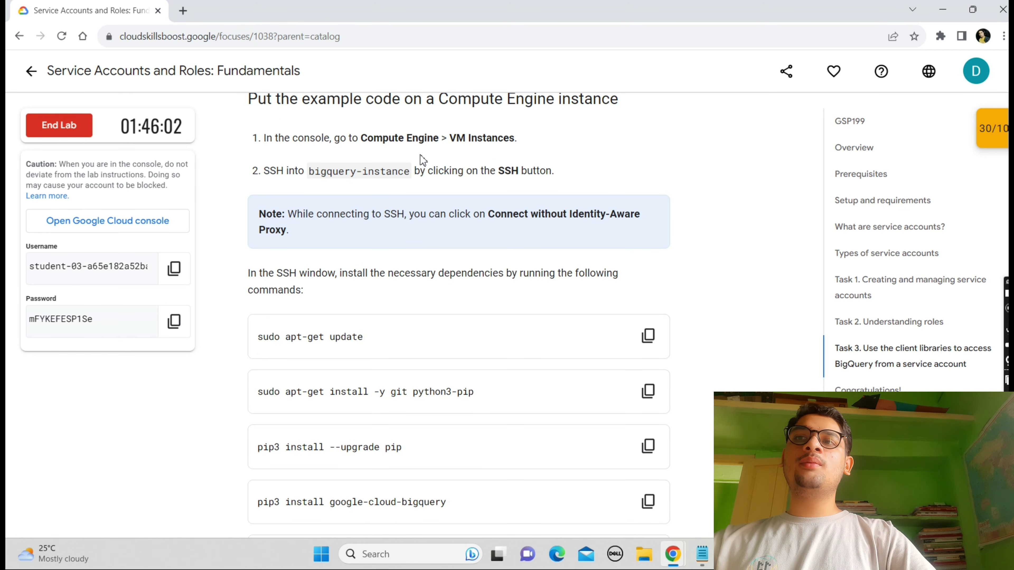
{"action": "scroll", "coordinate": [451, 190], "scroll_direction": "down", "scroll_amount": 2}
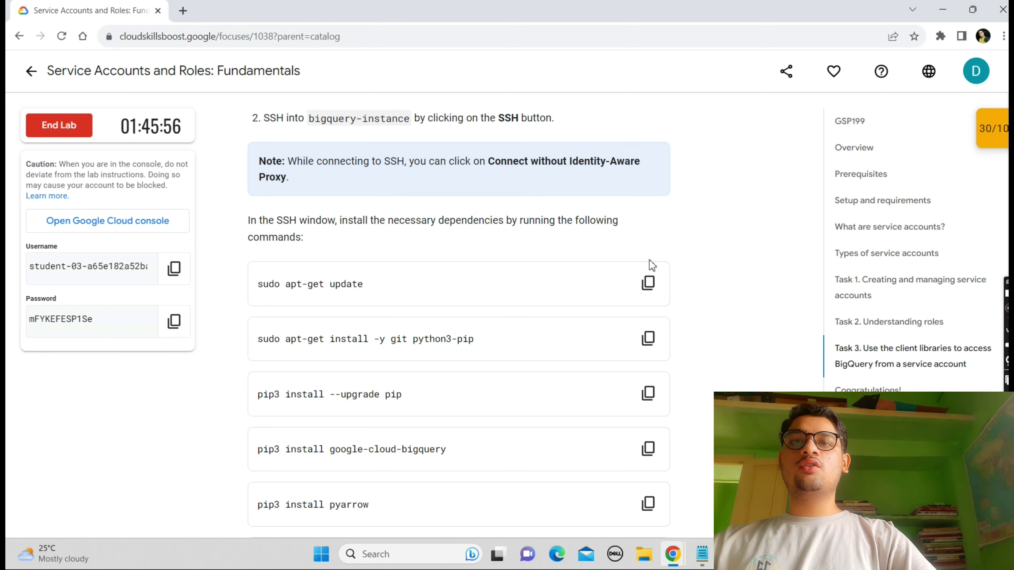
{"action": "left_click", "coordinate": [647, 283]}
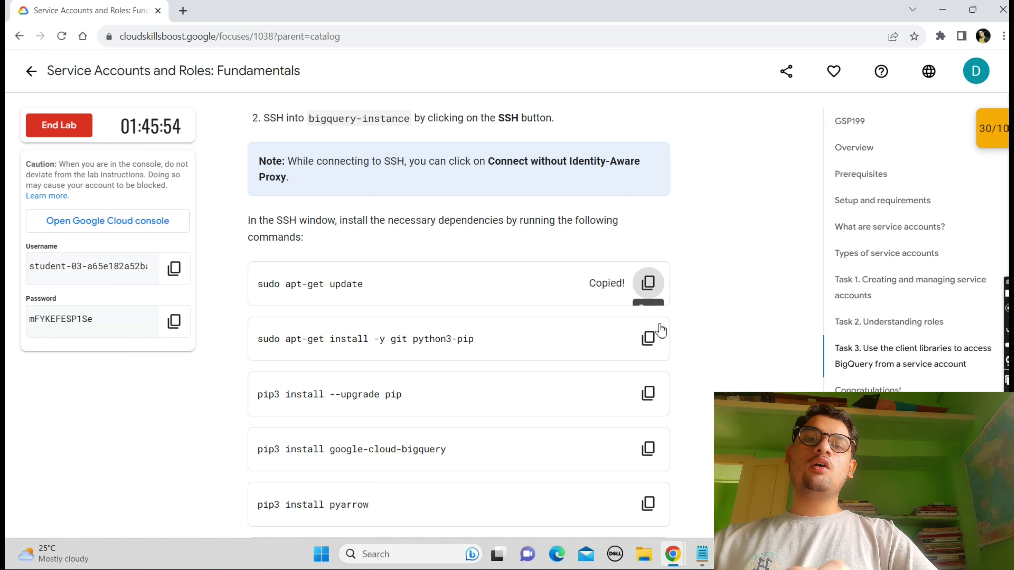
Return to the VM instances list in the Google Cloud console and dismiss the failed bigquery-instance entry
{"action": "mouse_move", "coordinate": [673, 554]}
{"action": "left_click", "coordinate": [707, 493]}
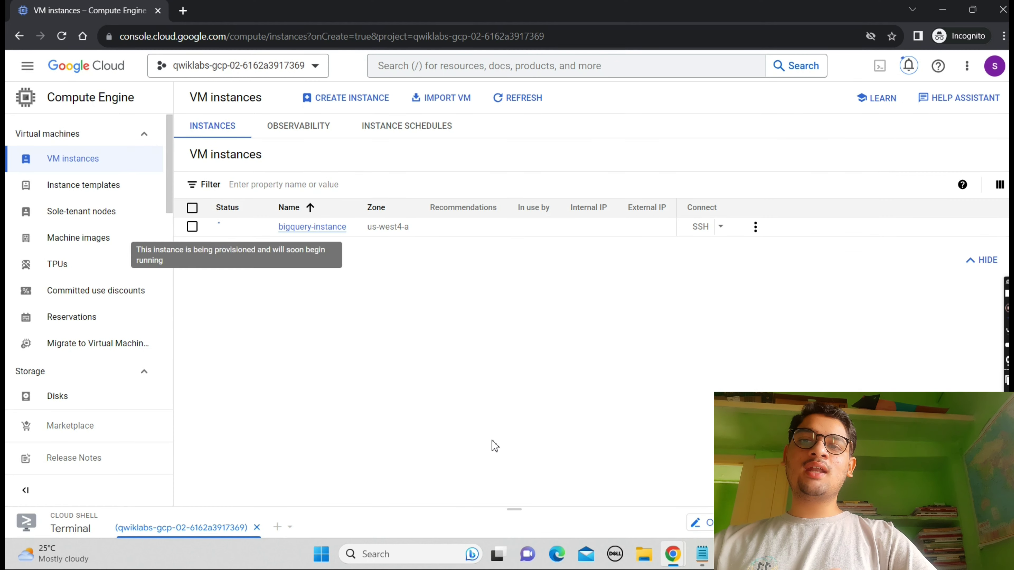
{"action": "left_click_drag", "start_coordinate": [510, 418], "coordinate": [515, 273]}
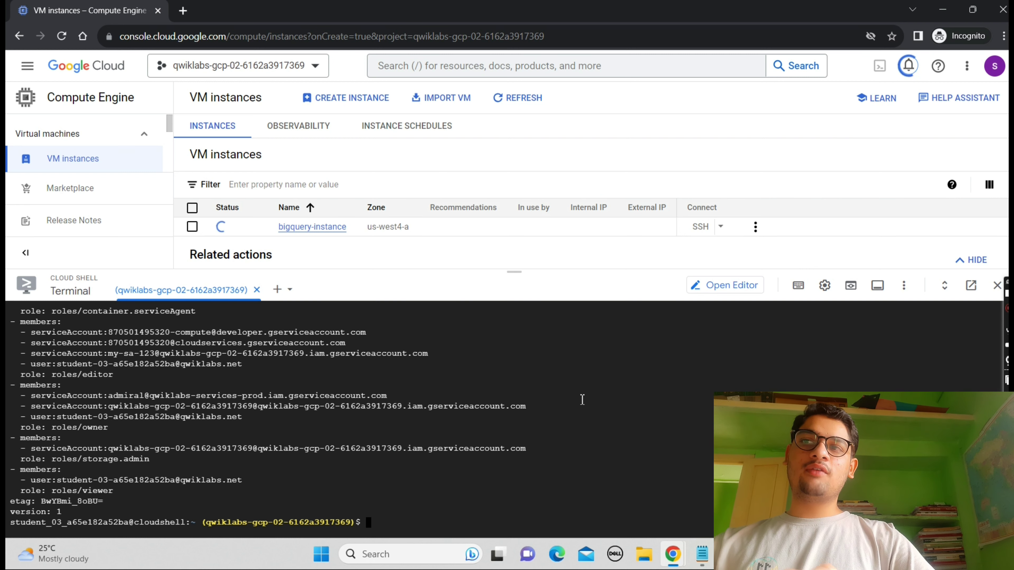
{"action": "left_click", "coordinate": [597, 249]}
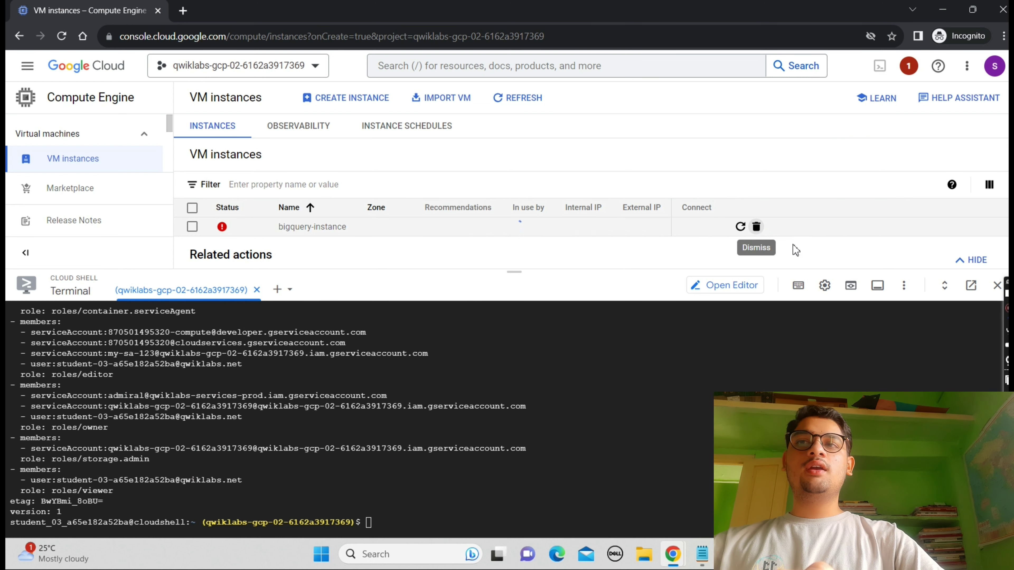
{"action": "left_click", "coordinate": [765, 232]}
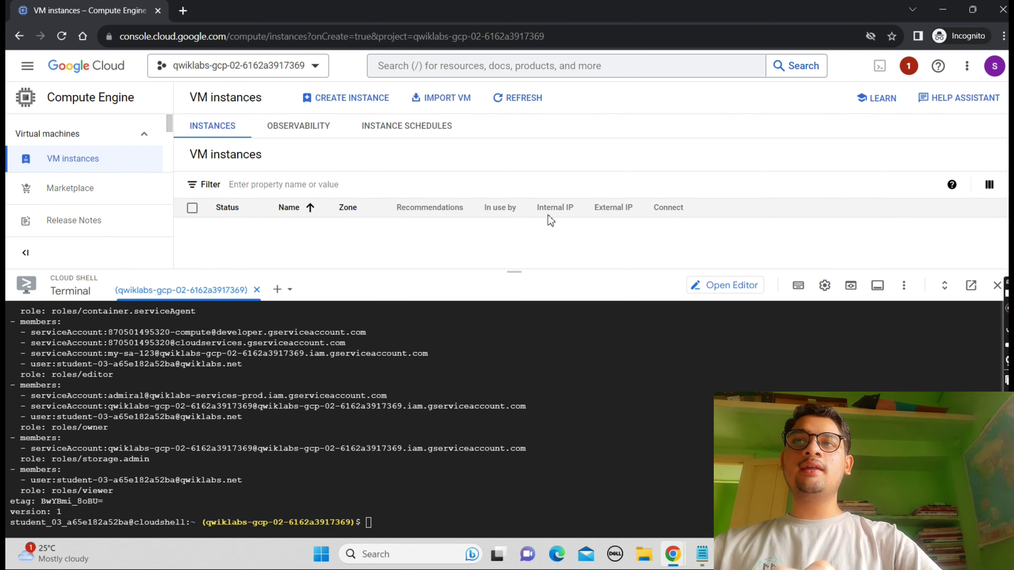
Start creating another VM instance and shrink the Cloud Shell terminal to make room for the form
{"action": "left_click", "coordinate": [324, 98]}
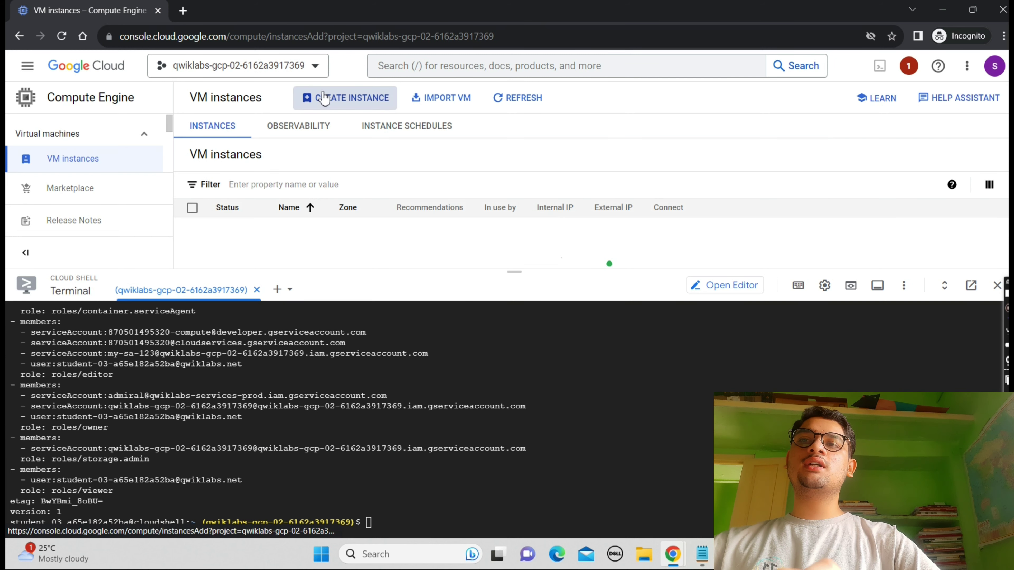
{"action": "left_click_drag", "start_coordinate": [516, 272], "coordinate": [538, 403]}
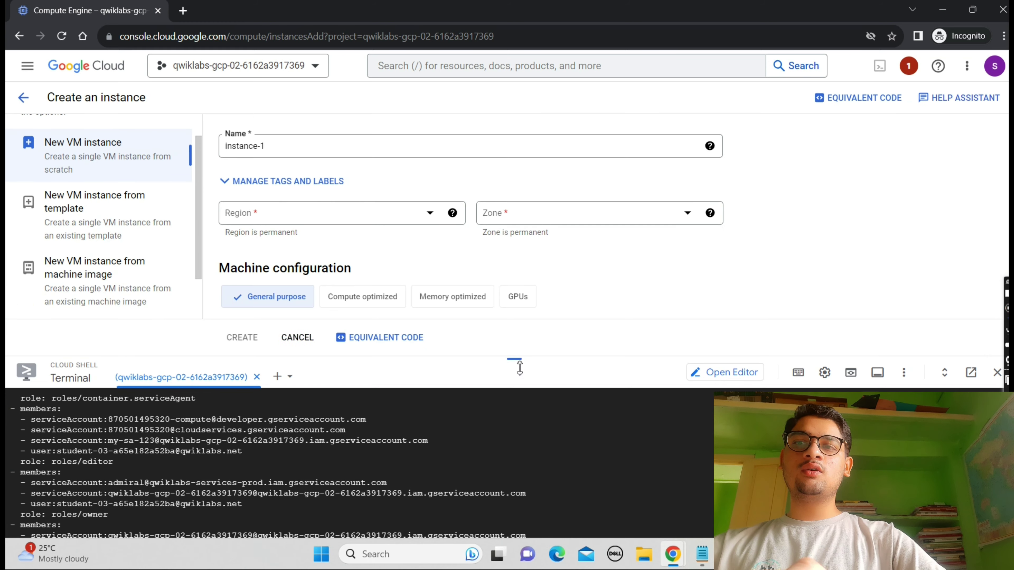
{"action": "left_click_drag", "start_coordinate": [521, 369], "coordinate": [523, 480]}
Copy the VM name from the lab's configuration table and name the new instance bigquery-instance
{"action": "mouse_move", "coordinate": [673, 555]}
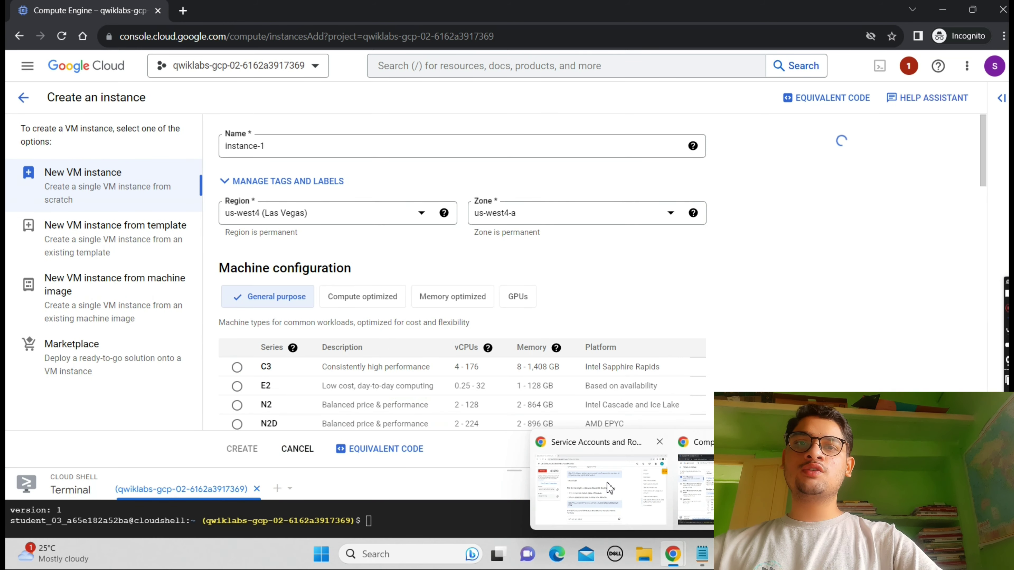
{"action": "left_click", "coordinate": [607, 485]}
{"action": "scroll", "coordinate": [609, 487], "scroll_direction": "up", "scroll_amount": 2}
{"action": "scroll", "coordinate": [609, 487], "scroll_direction": "up", "scroll_amount": 5}
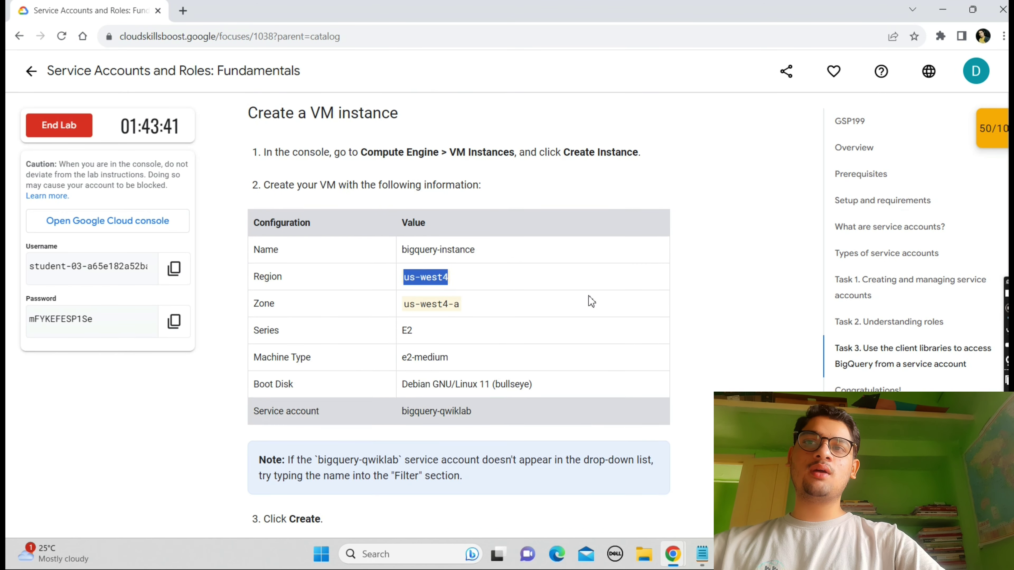
{"action": "left_click_drag", "start_coordinate": [478, 250], "coordinate": [401, 249]}
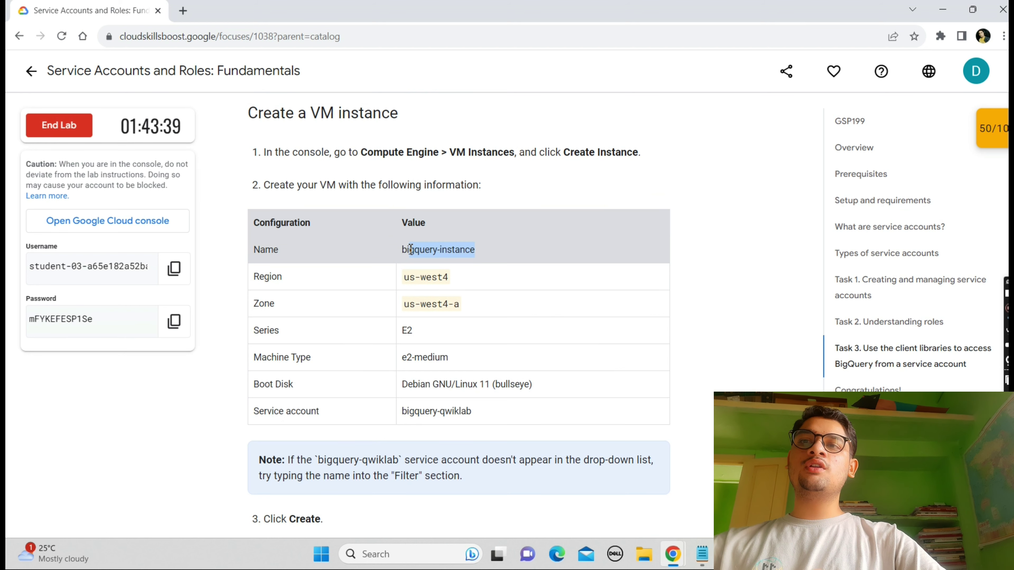
{"action": "mouse_move", "coordinate": [674, 555]}
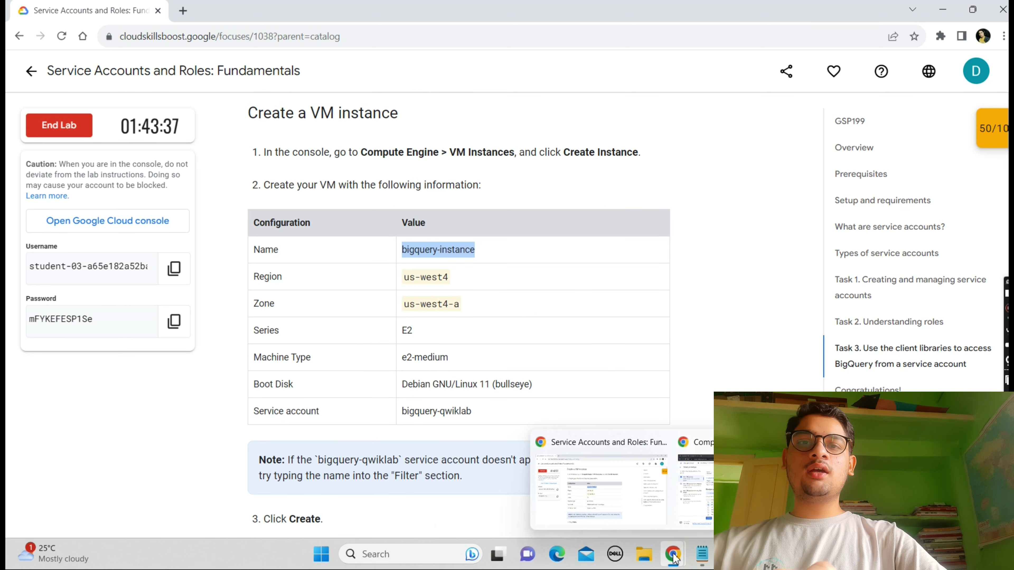
{"action": "left_click", "coordinate": [696, 483]}
{"action": "left_click", "coordinate": [391, 144]}
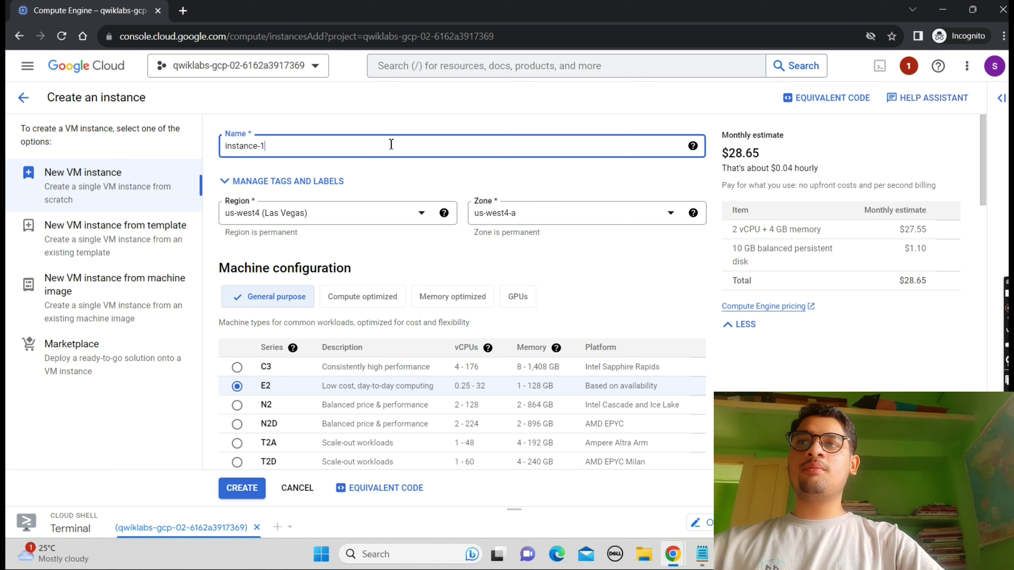
Set the new instance's region to us-central1 (Iowa)
{"action": "left_click", "coordinate": [374, 216]}
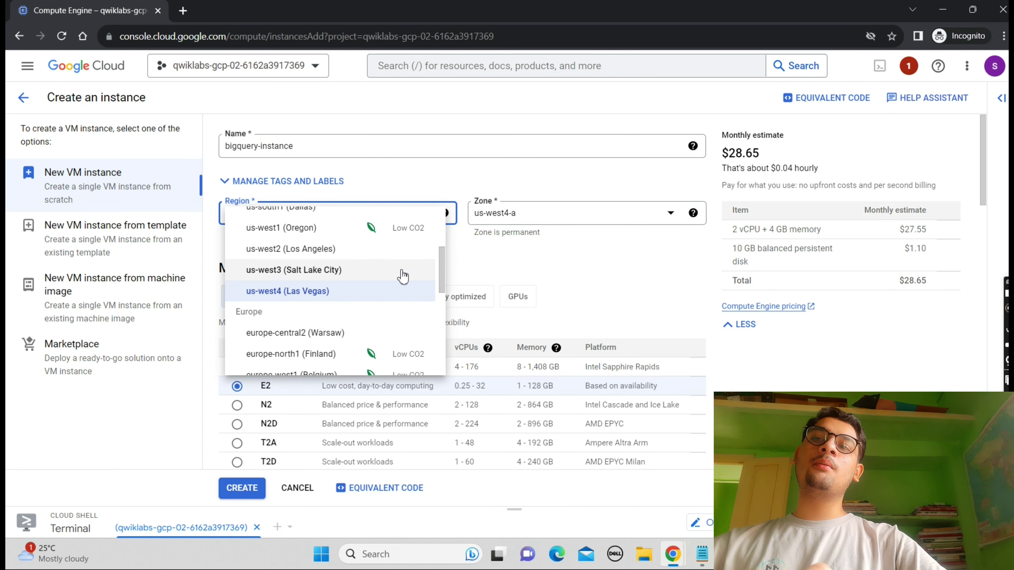
{"action": "scroll", "coordinate": [441, 265], "scroll_direction": "up", "scroll_amount": 1}
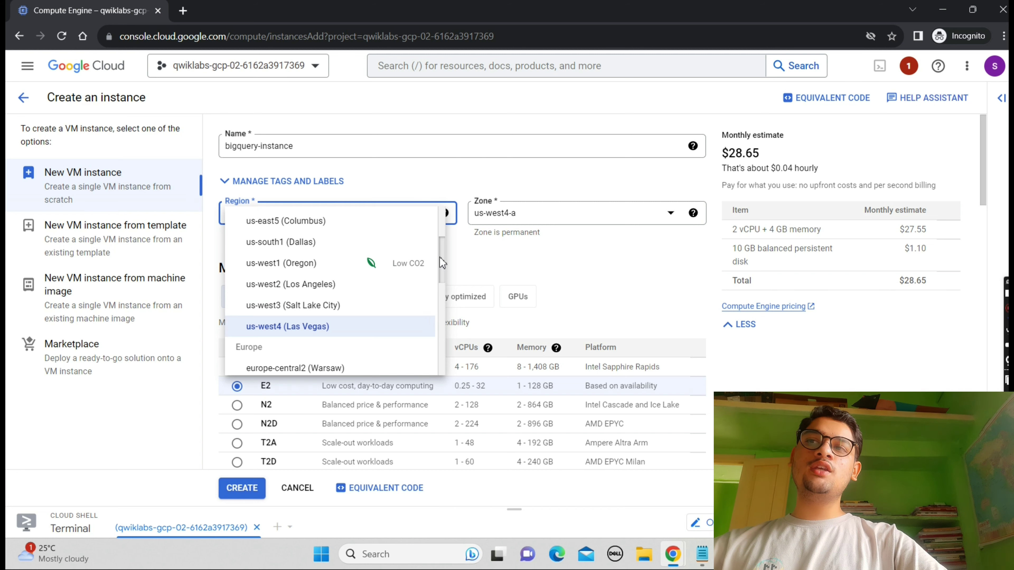
{"action": "left_click_drag", "start_coordinate": [442, 262], "coordinate": [434, 227]}
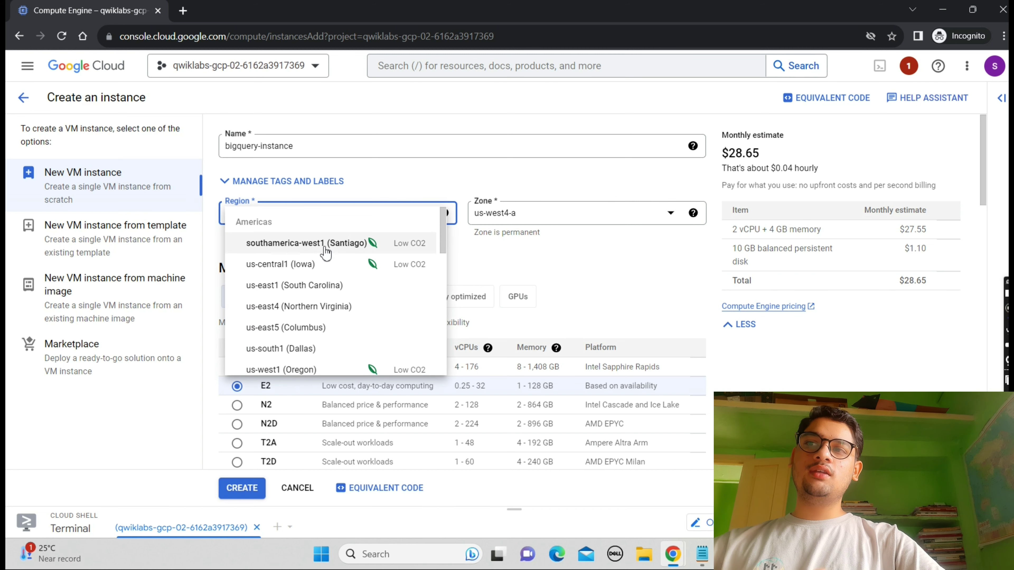
{"action": "left_click", "coordinate": [321, 264]}
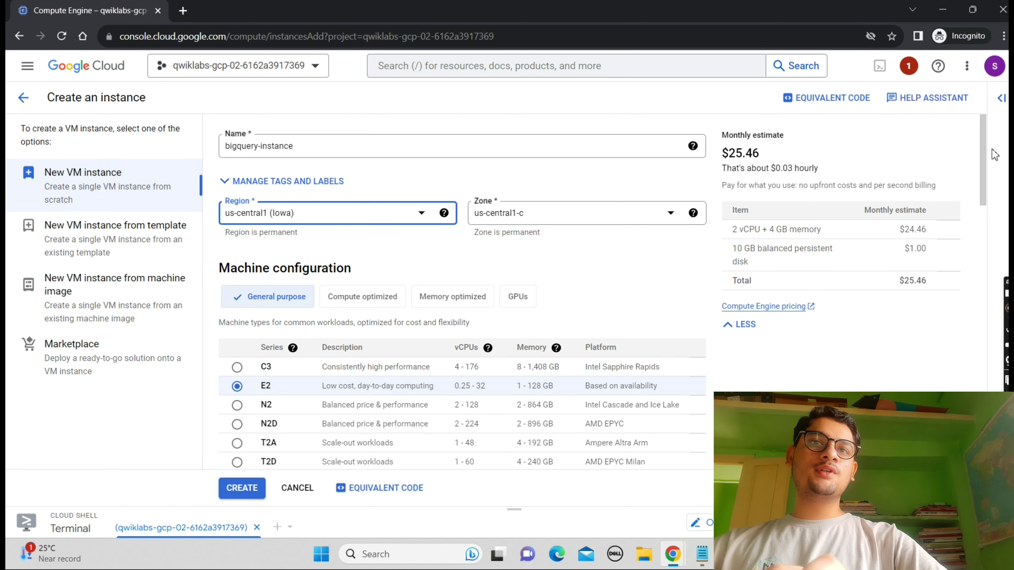
Assign the bigquery-qwiklab service account to the instance and create the VM
{"action": "left_click_drag", "start_coordinate": [983, 151], "coordinate": [978, 233]}
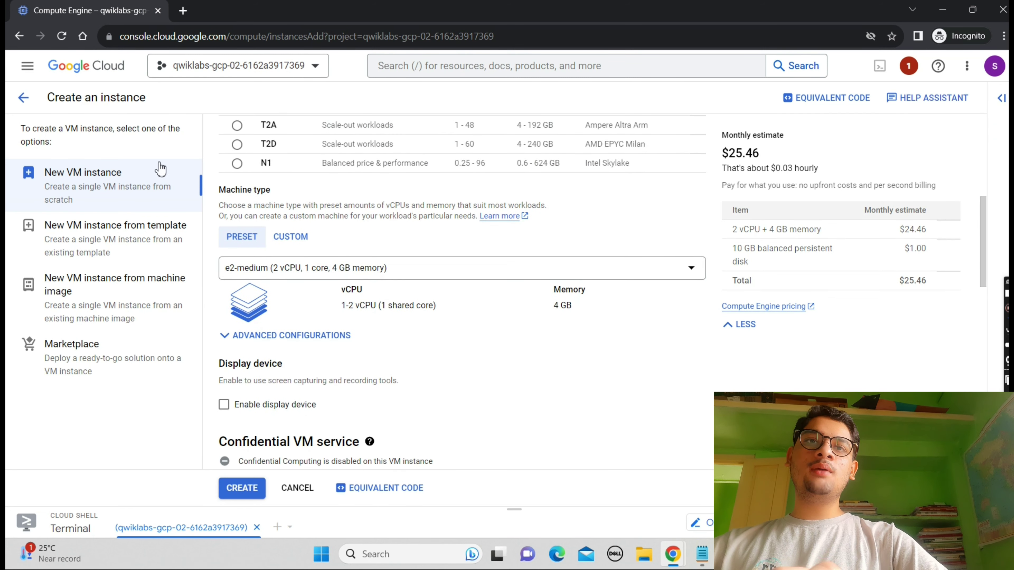
{"action": "left_click_drag", "start_coordinate": [985, 255], "coordinate": [973, 383]}
{"action": "scroll", "coordinate": [459, 135], "scroll_direction": "up", "scroll_amount": 1}
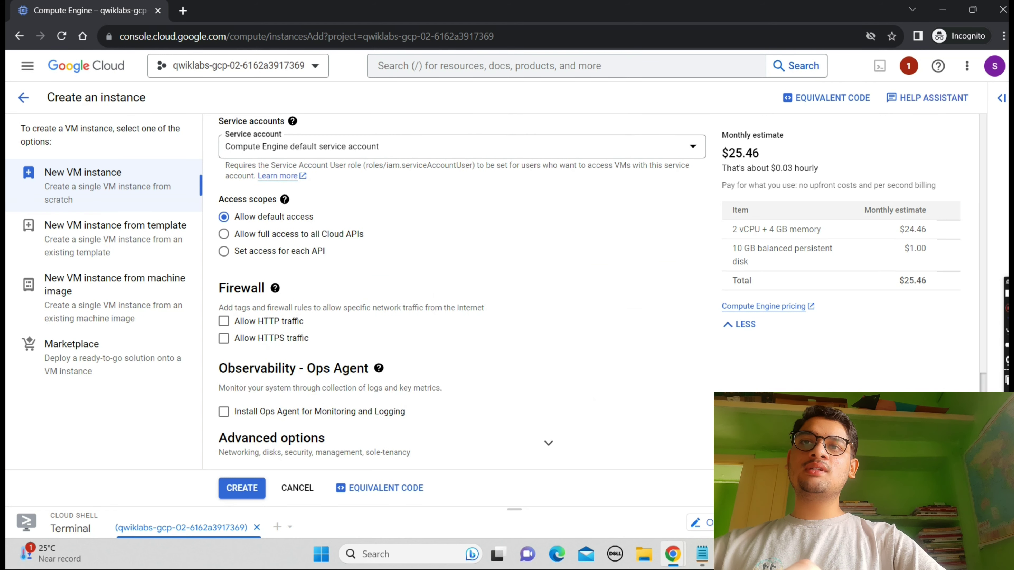
{"action": "left_click", "coordinate": [463, 153]}
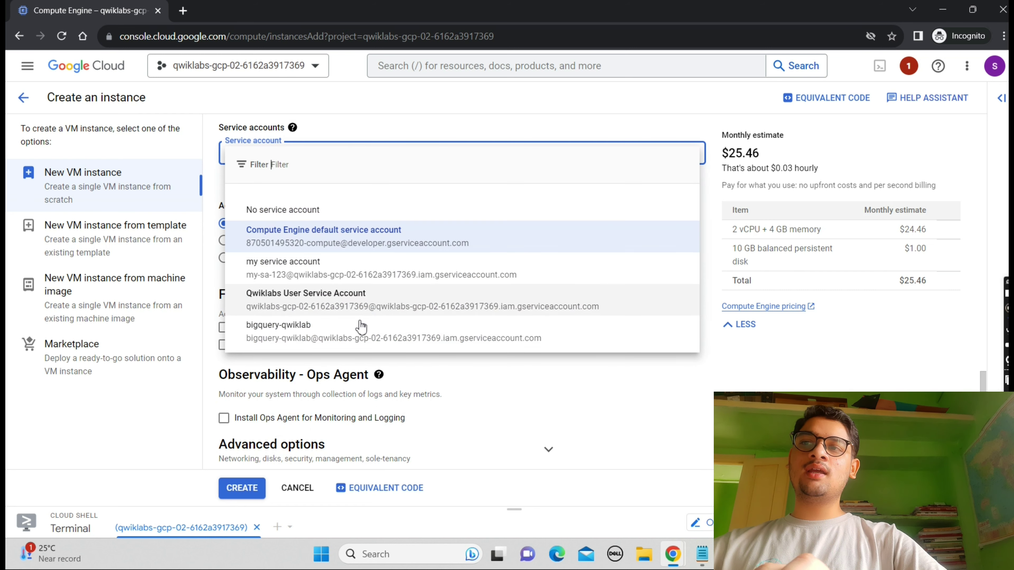
{"action": "left_click", "coordinate": [313, 338]}
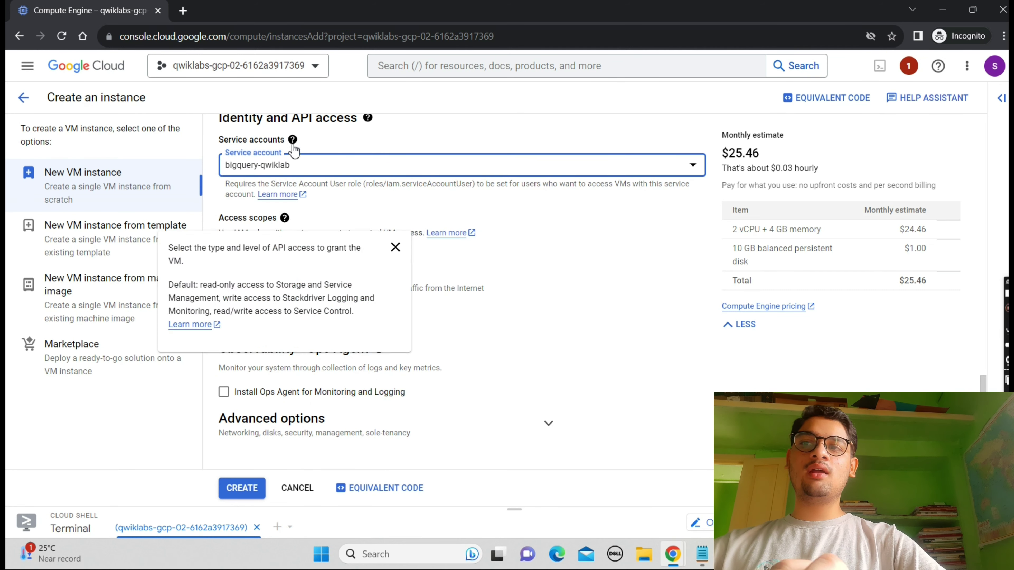
{"action": "left_click", "coordinate": [234, 490]}
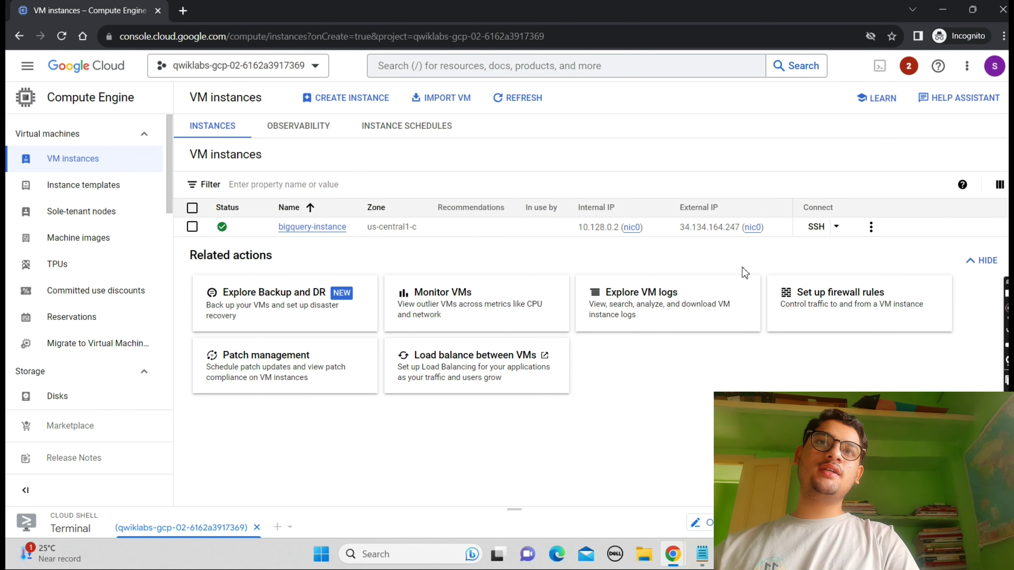
Run the gcloud SSH command for bigquery-instance in Cloud Shell, agreeing to generate an SSH key pair with an empty passphrase
{"action": "left_click", "coordinate": [837, 227]}
{"action": "left_click", "coordinate": [707, 318]}
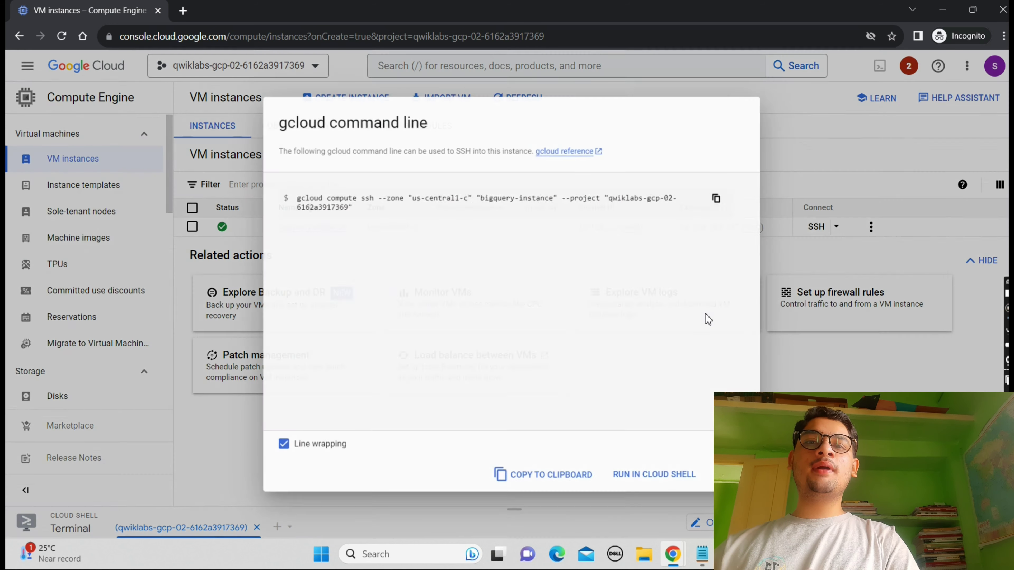
{"action": "left_click", "coordinate": [684, 482]}
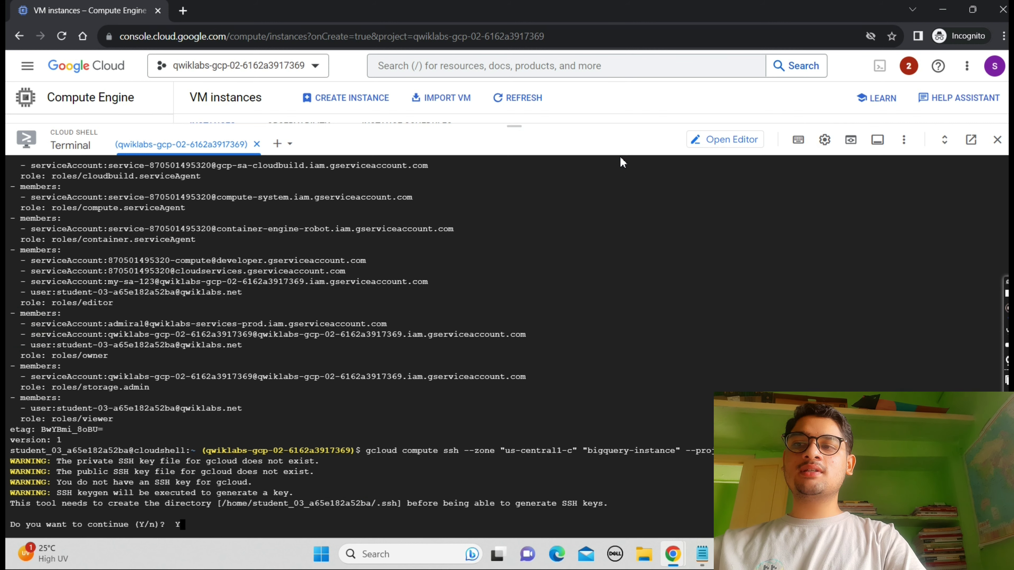
{"action": "key", "text": "Return"}
{"action": "key", "text": "Return"}
{"action": "key", "text": "Return"}
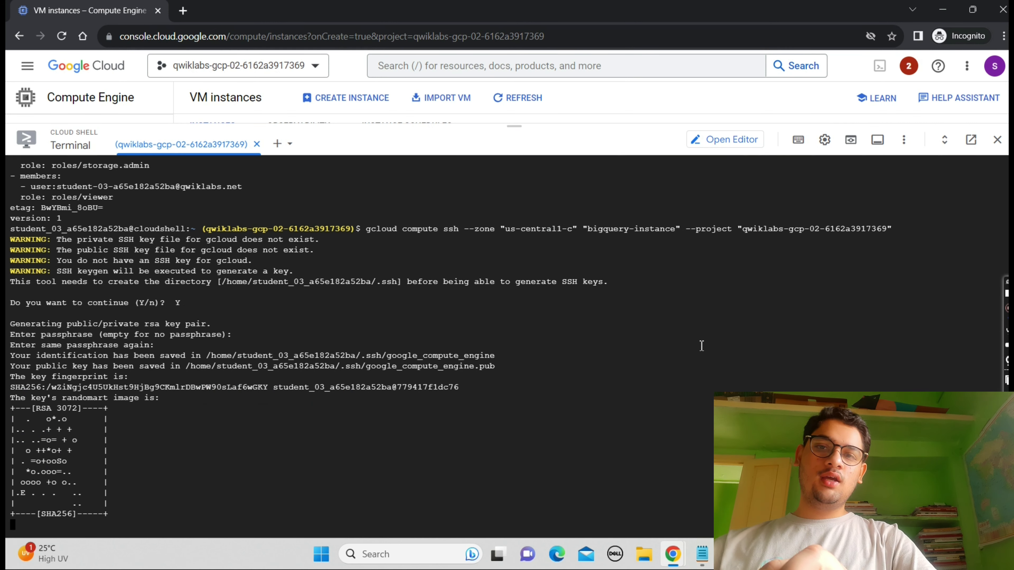
Copy the package index update command from the lab instructions and run sudo apt-get update on bigquery-instance
{"action": "mouse_move", "coordinate": [680, 560]}
{"action": "left_click", "coordinate": [625, 511]}
{"action": "scroll", "coordinate": [622, 510], "scroll_direction": "down", "scroll_amount": 10}
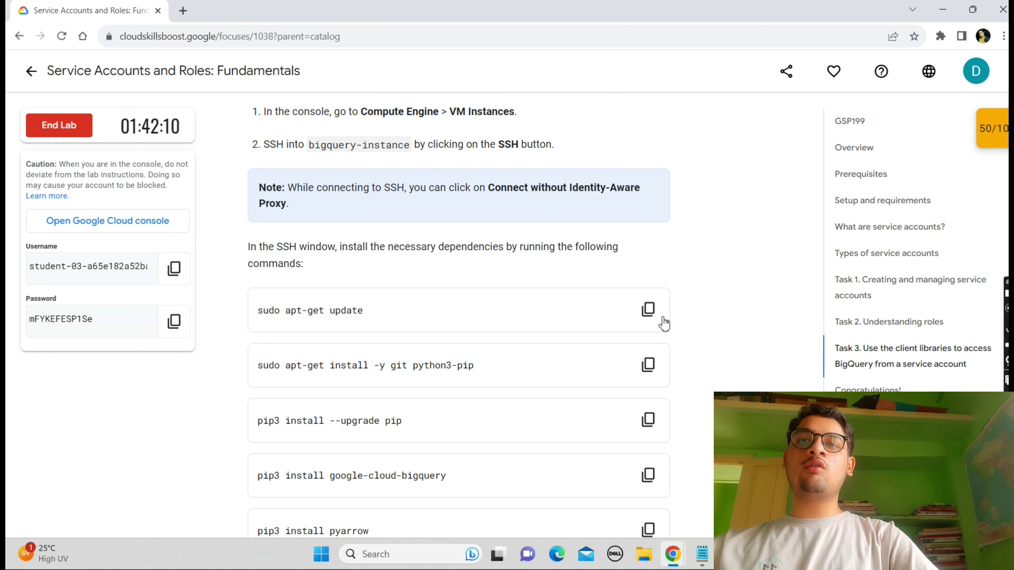
{"action": "left_click", "coordinate": [663, 318]}
{"action": "mouse_move", "coordinate": [673, 555]}
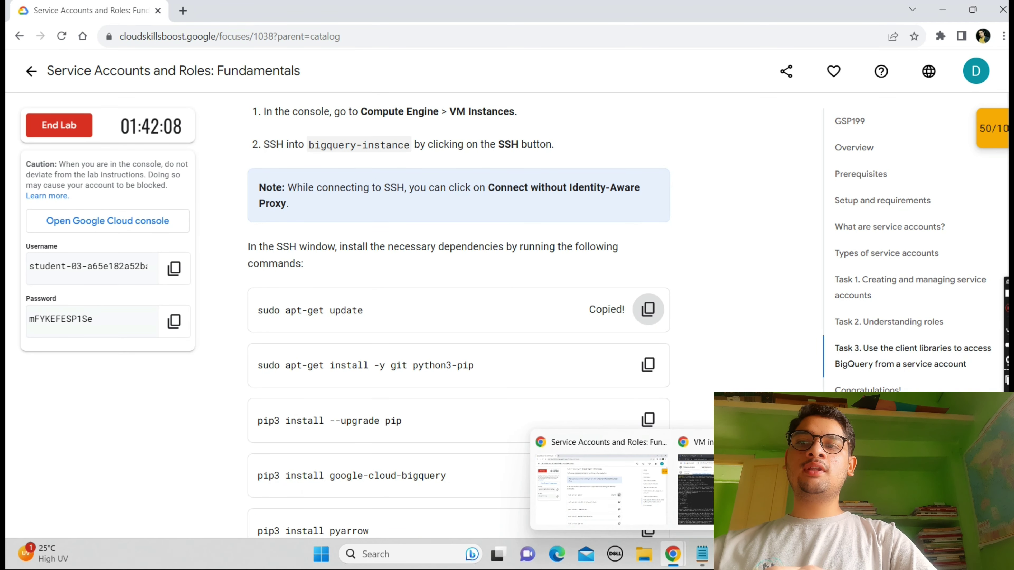
{"action": "left_click", "coordinate": [697, 483]}
{"action": "key", "text": "ctrl+v"}
{"action": "key", "text": "Return"}
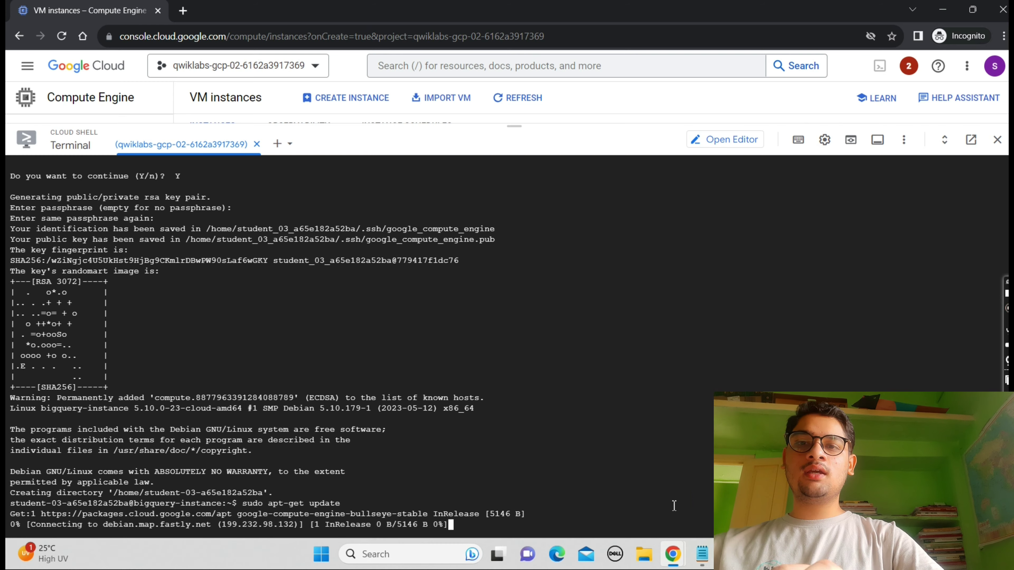
Install Git and pip on the VM by running the lab's sudo apt-get install -y git python3-pip command
{"action": "mouse_move", "coordinate": [673, 555]}
{"action": "left_click", "coordinate": [610, 500]}
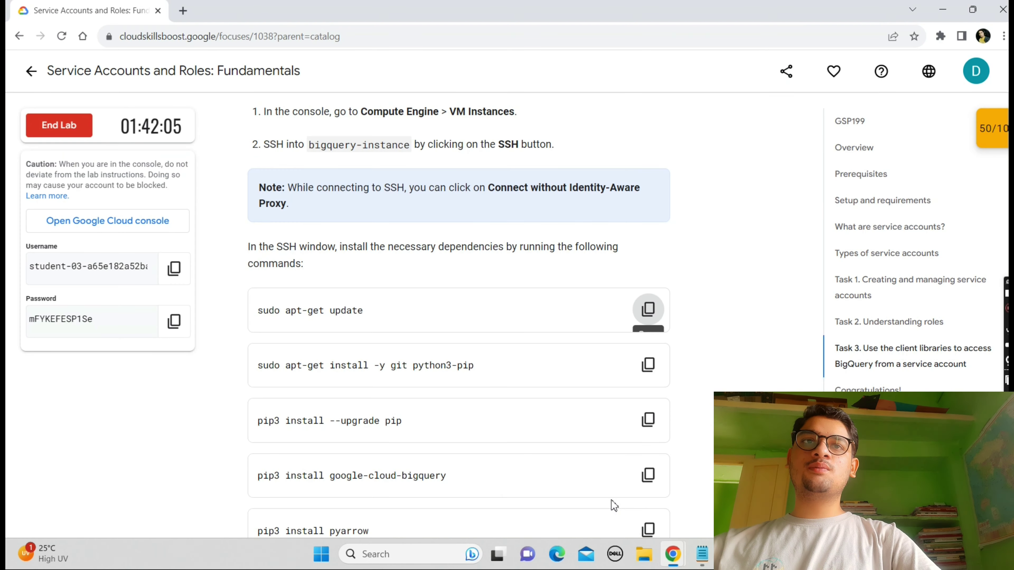
{"action": "left_click", "coordinate": [648, 365]}
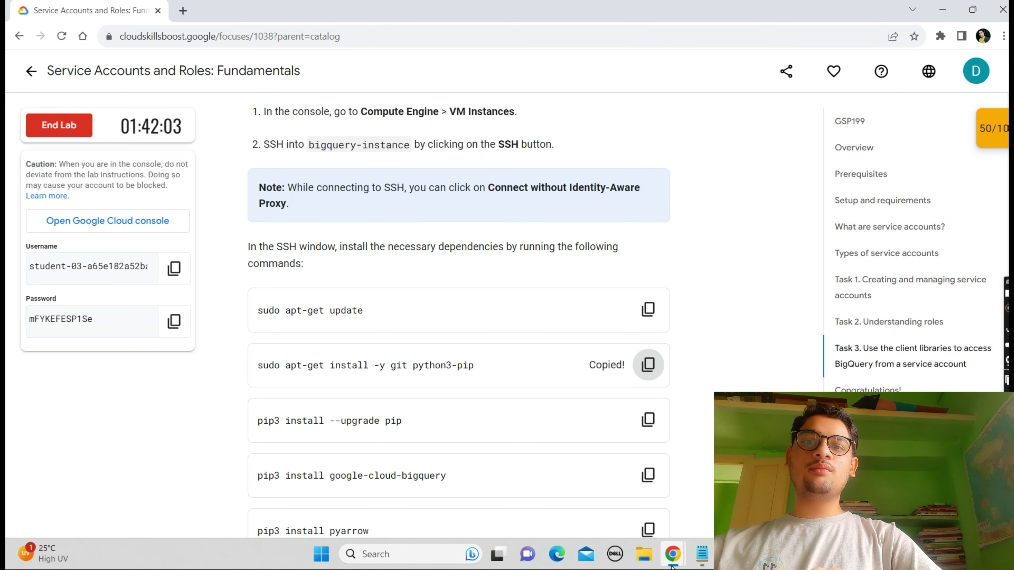
{"action": "mouse_move", "coordinate": [673, 559]}
{"action": "left_click", "coordinate": [696, 484]}
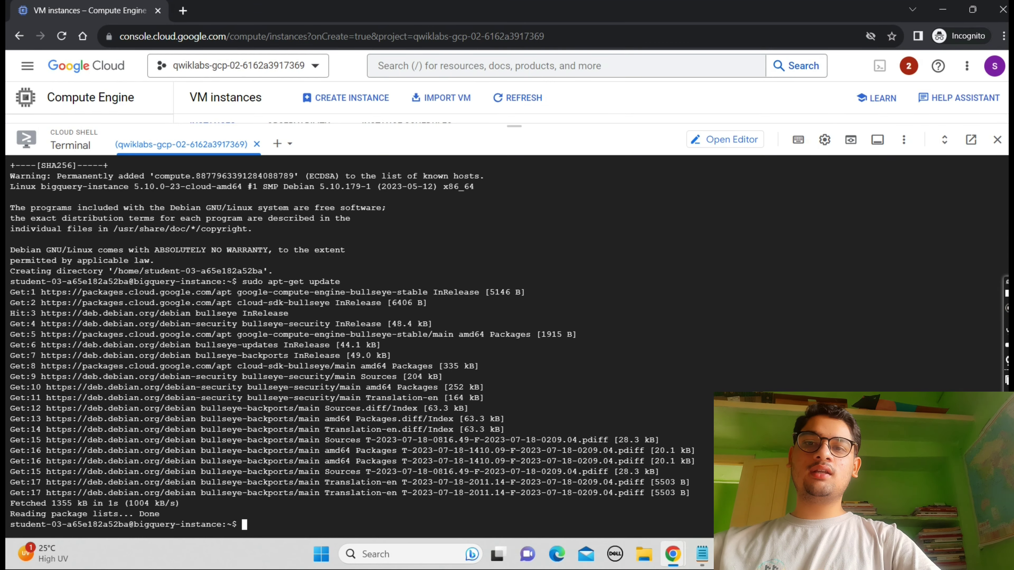
{"action": "key", "text": "ctrl+v"}
{"action": "key", "text": "Return"}
Upgrade pip on the VM with the lab's pip3 install --upgrade pip command once the package installation is done
{"action": "left_click", "coordinate": [595, 480]}
{"action": "left_click", "coordinate": [646, 427]}
{"action": "mouse_move", "coordinate": [673, 555]}
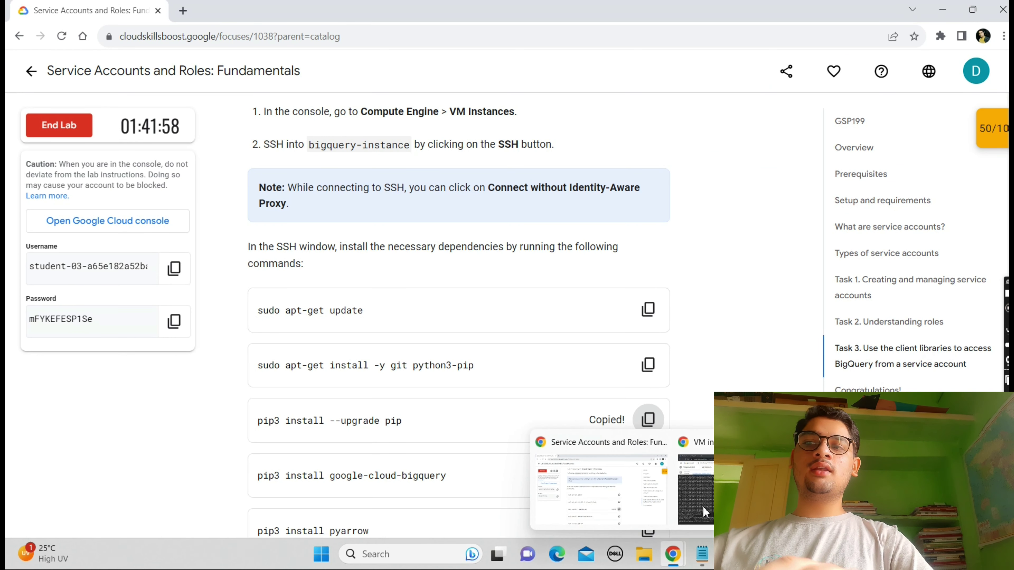
{"action": "left_click", "coordinate": [703, 505]}
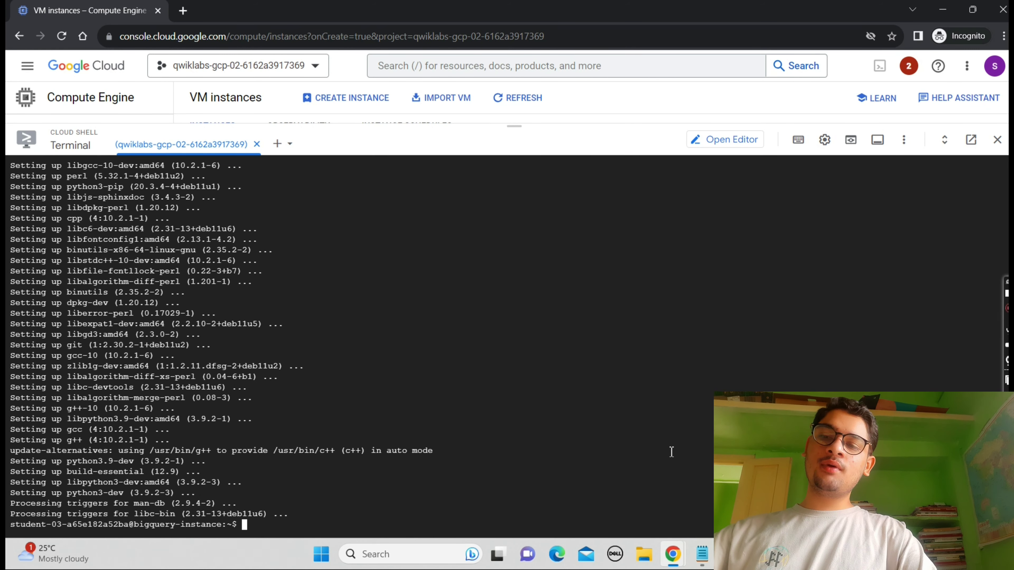
{"action": "key", "text": "ctrl+v"}
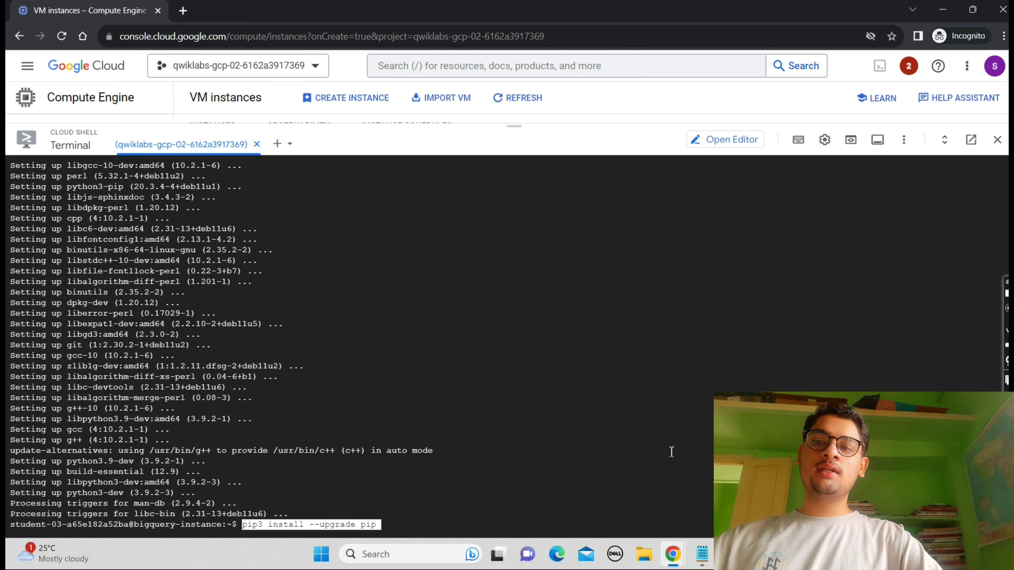
{"action": "key", "text": "Return"}
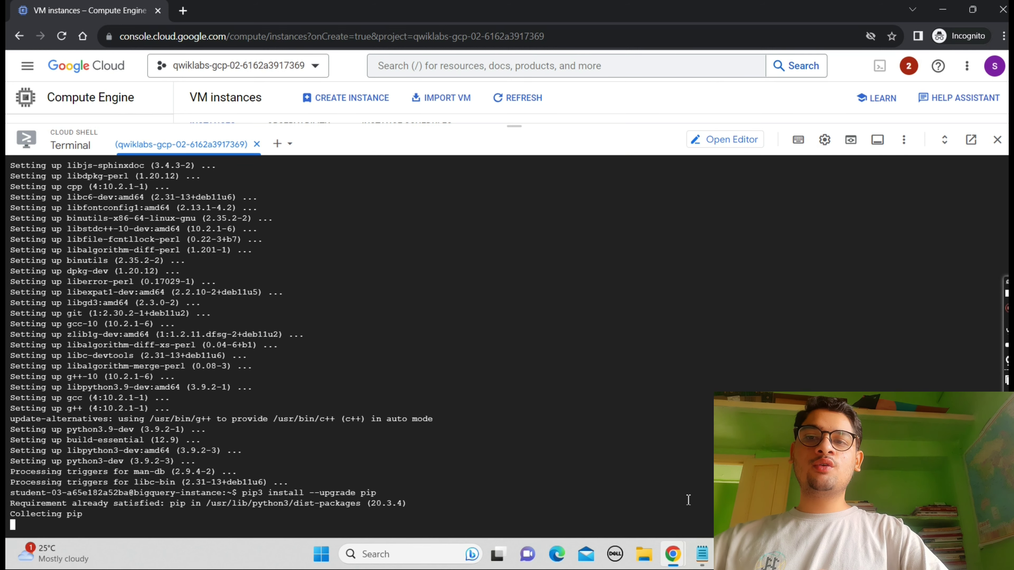
Install the BigQuery client library on the VM with the lab's pip3 install google-cloud-bigquery command
{"action": "mouse_move", "coordinate": [673, 555]}
{"action": "left_click", "coordinate": [620, 498]}
{"action": "scroll", "coordinate": [621, 499], "scroll_direction": "down", "scroll_amount": 5}
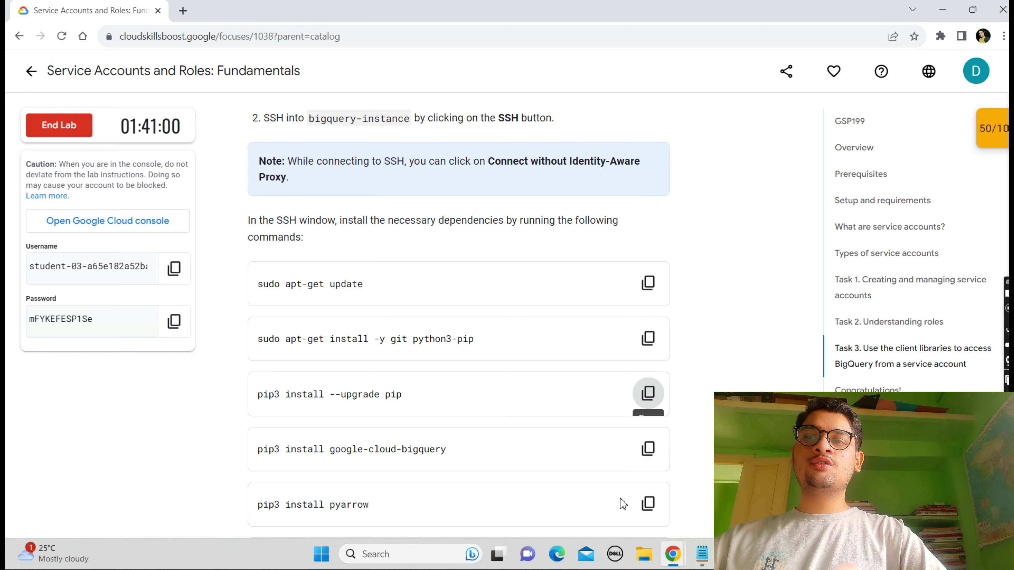
{"action": "left_click", "coordinate": [655, 237]}
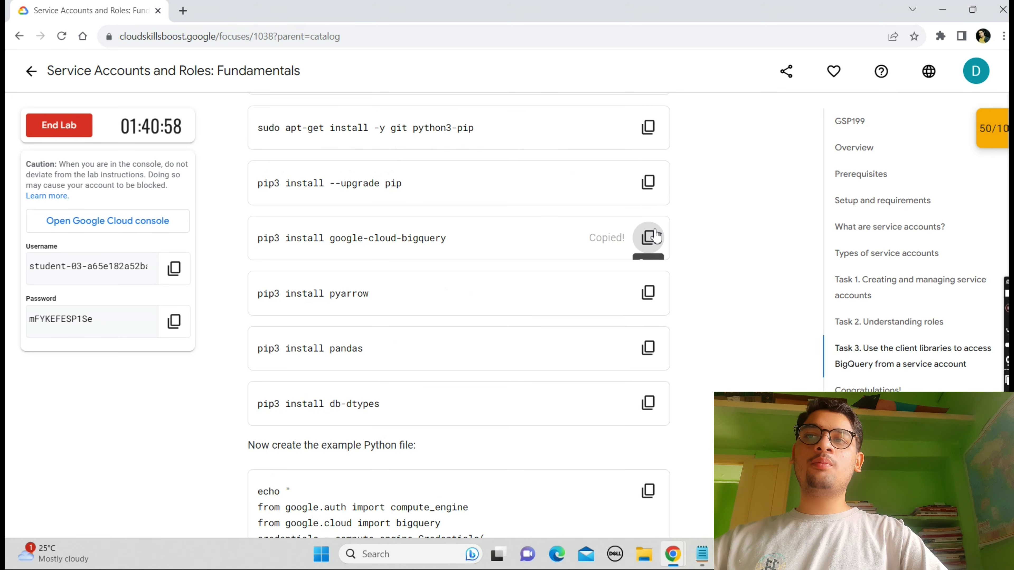
{"action": "mouse_move", "coordinate": [673, 555]}
{"action": "left_click", "coordinate": [758, 498]}
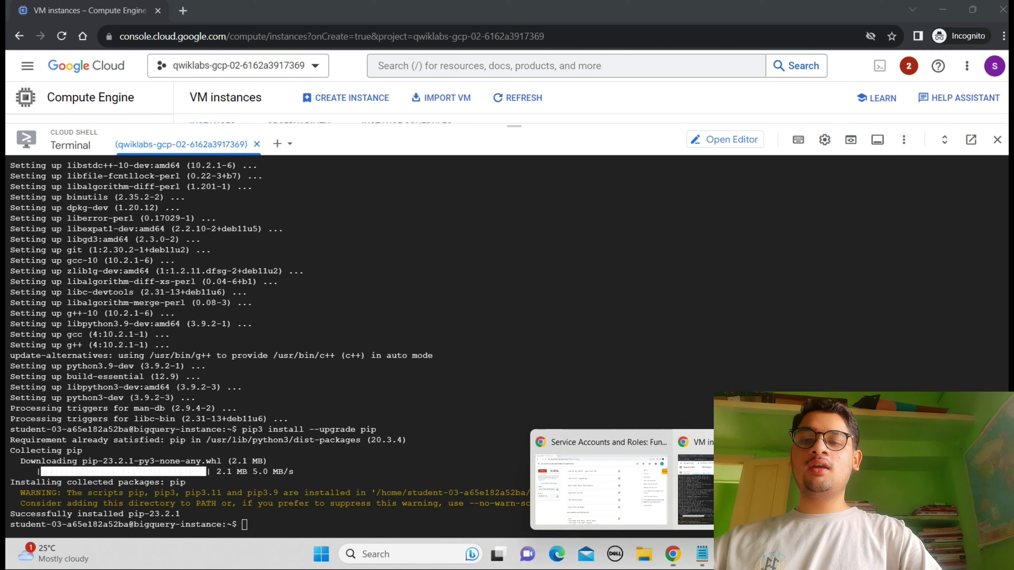
{"action": "key", "text": "ctrl+v"}
{"action": "key", "text": "Return"}
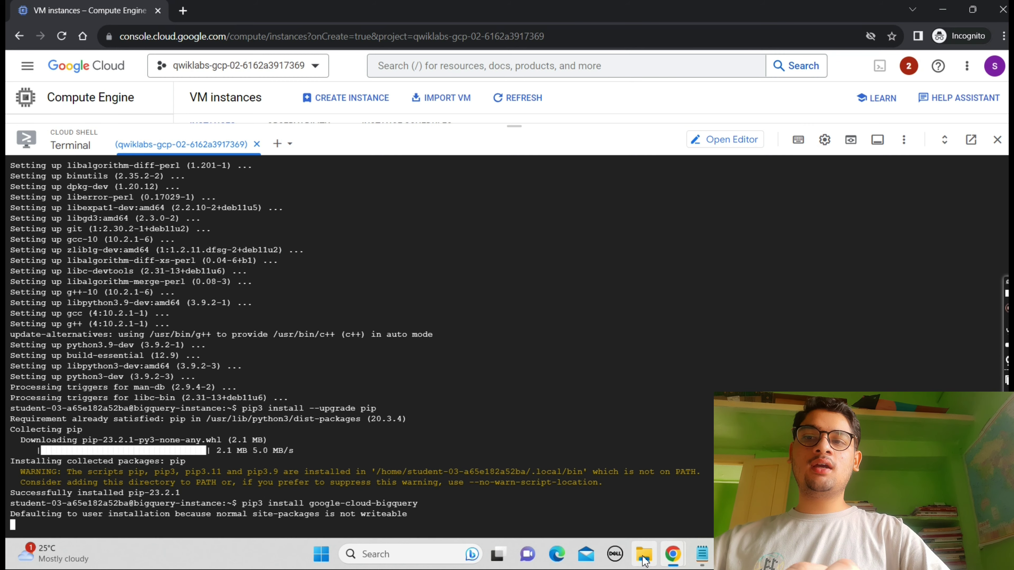
Install PyArrow on the VM by copying and running the lab's pip3 install pyarrow command
{"action": "mouse_move", "coordinate": [673, 555]}
{"action": "left_click", "coordinate": [595, 473]}
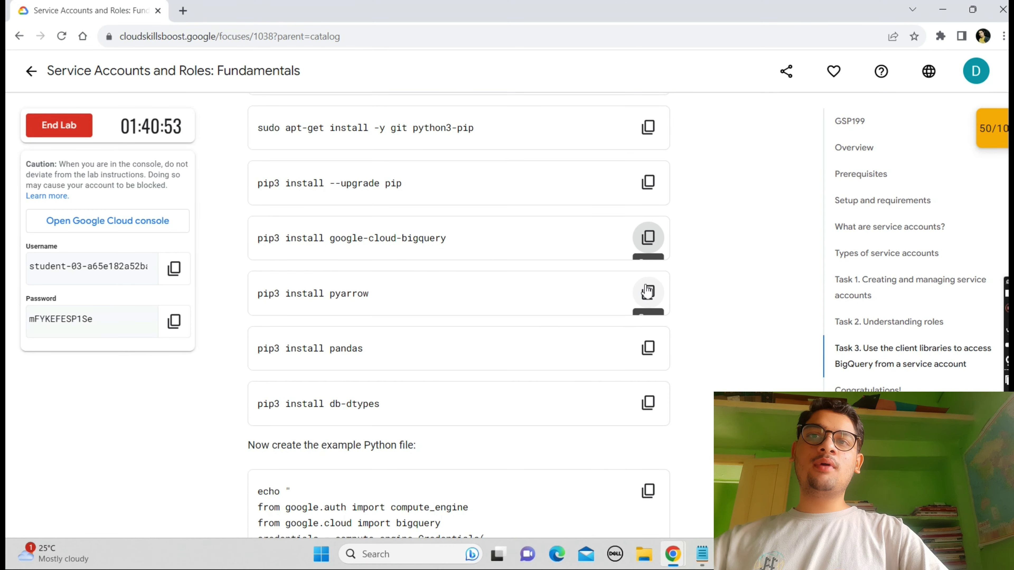
{"action": "left_click", "coordinate": [715, 459]}
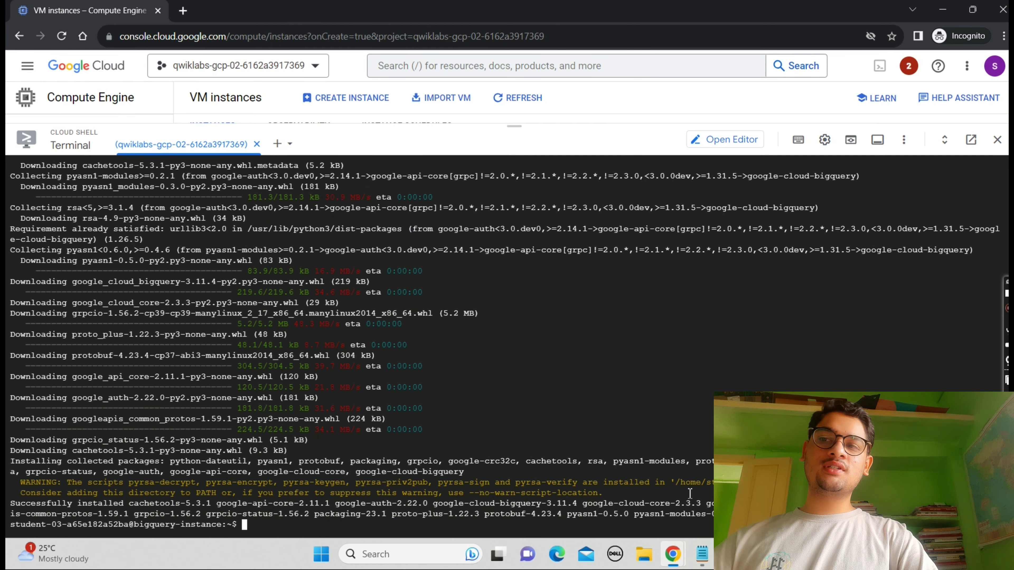
{"action": "key", "text": "ctrl+v"}
{"action": "key", "text": "Return"}
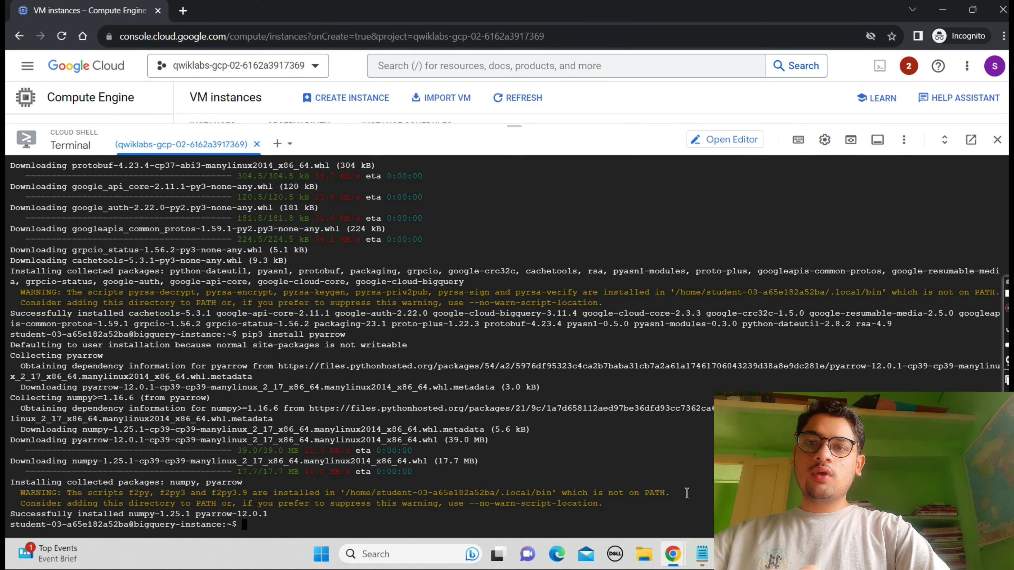
Install pandas on the VM by copying and running the lab's pip3 install pandas command
{"action": "mouse_move", "coordinate": [674, 556]}
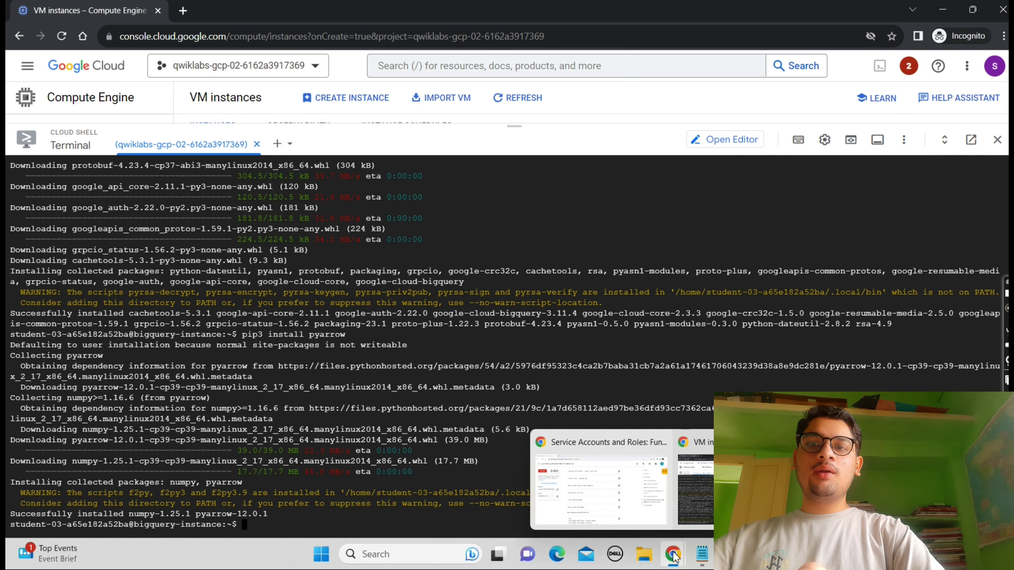
{"action": "left_click", "coordinate": [625, 502]}
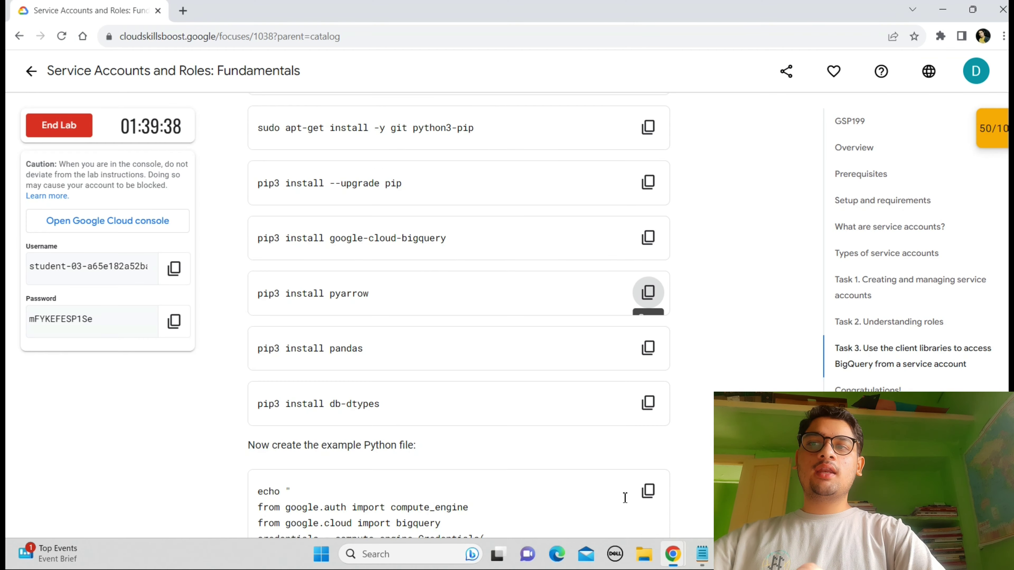
{"action": "left_click", "coordinate": [649, 358]}
{"action": "mouse_move", "coordinate": [673, 555]}
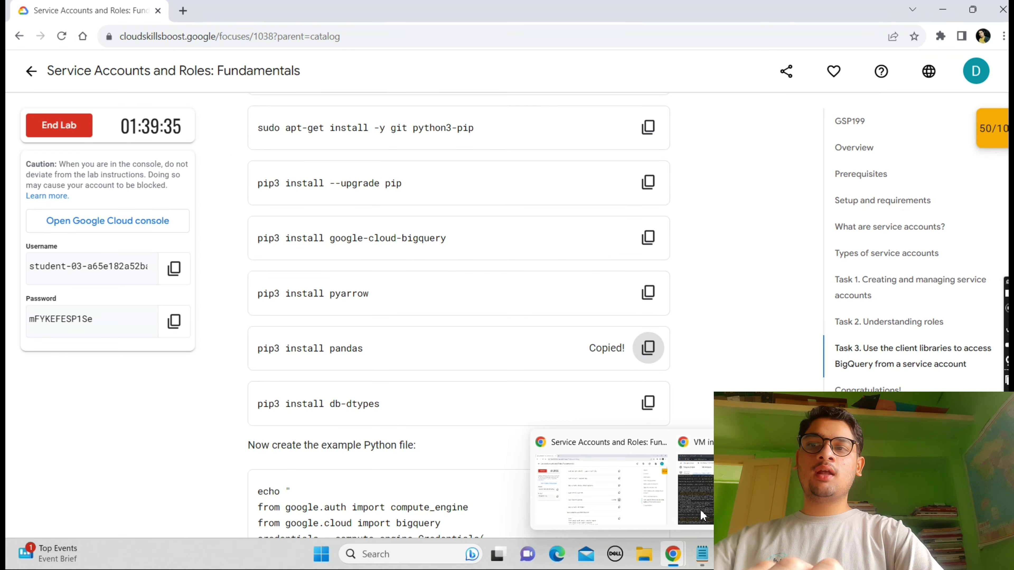
{"action": "left_click", "coordinate": [704, 496]}
{"action": "key", "text": "ctrl+v"}
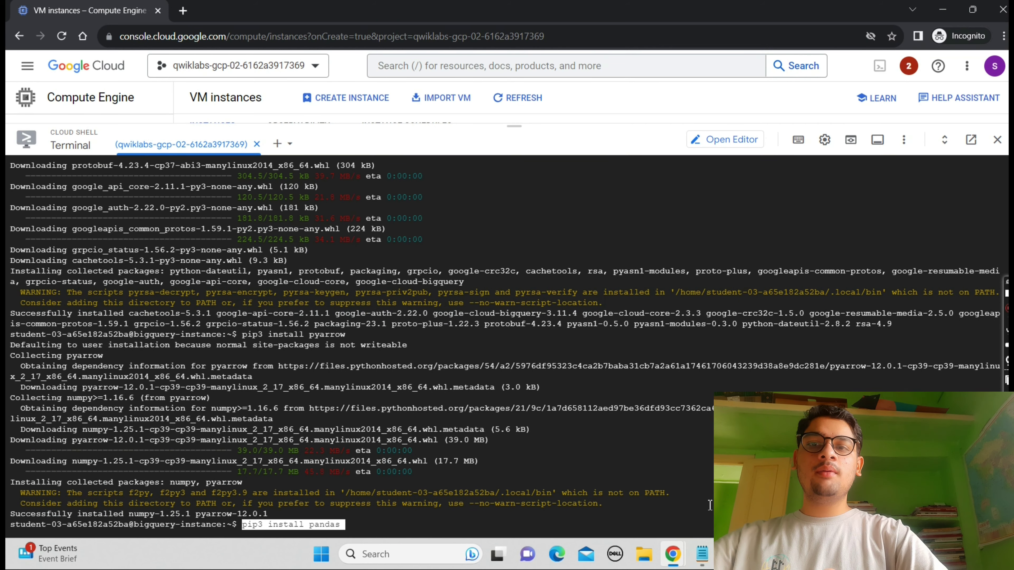
{"action": "key", "text": "Return"}
Install the db-dtypes package on the VM with the lab's pip3 install db-dtypes command
{"action": "mouse_move", "coordinate": [673, 555]}
{"action": "left_click", "coordinate": [625, 494]}
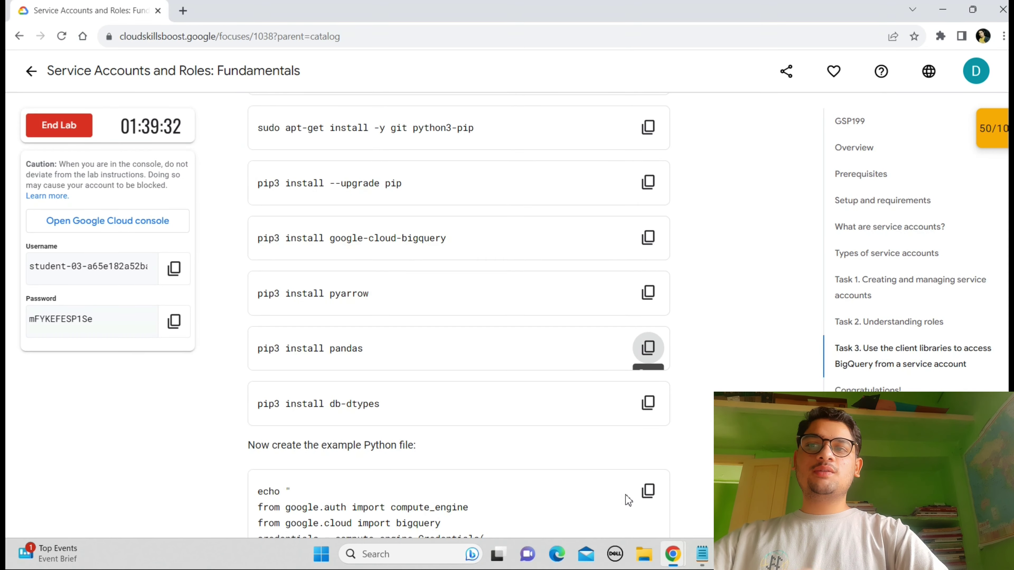
{"action": "left_click", "coordinate": [647, 404]}
{"action": "mouse_move", "coordinate": [673, 556]}
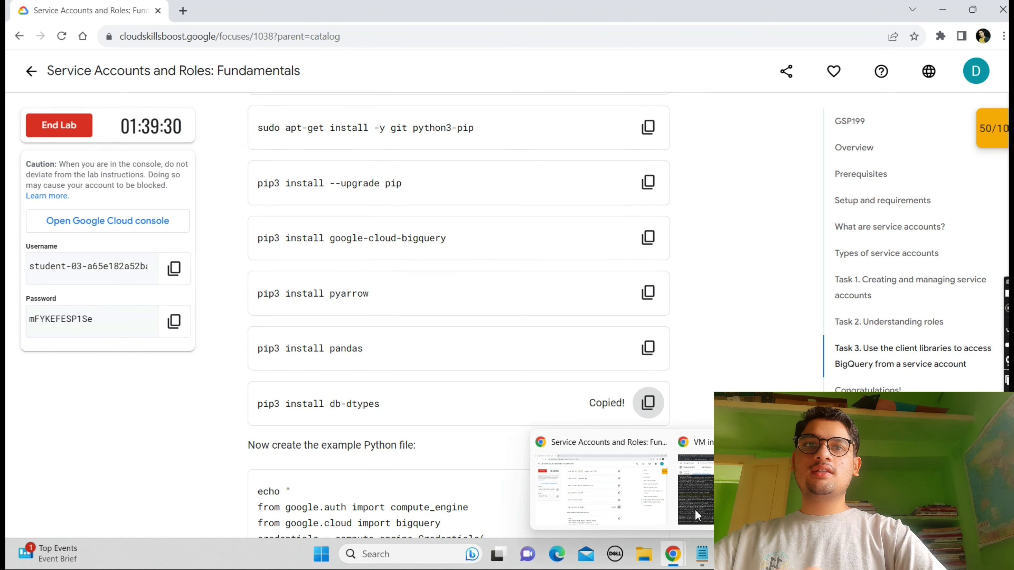
{"action": "left_click", "coordinate": [700, 503]}
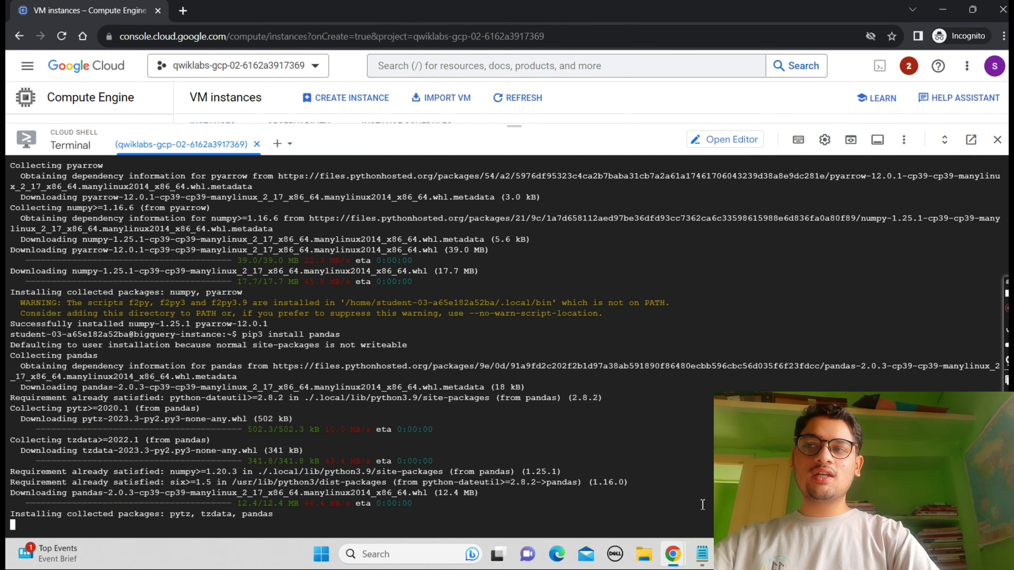
{"action": "key", "text": "ctrl+v"}
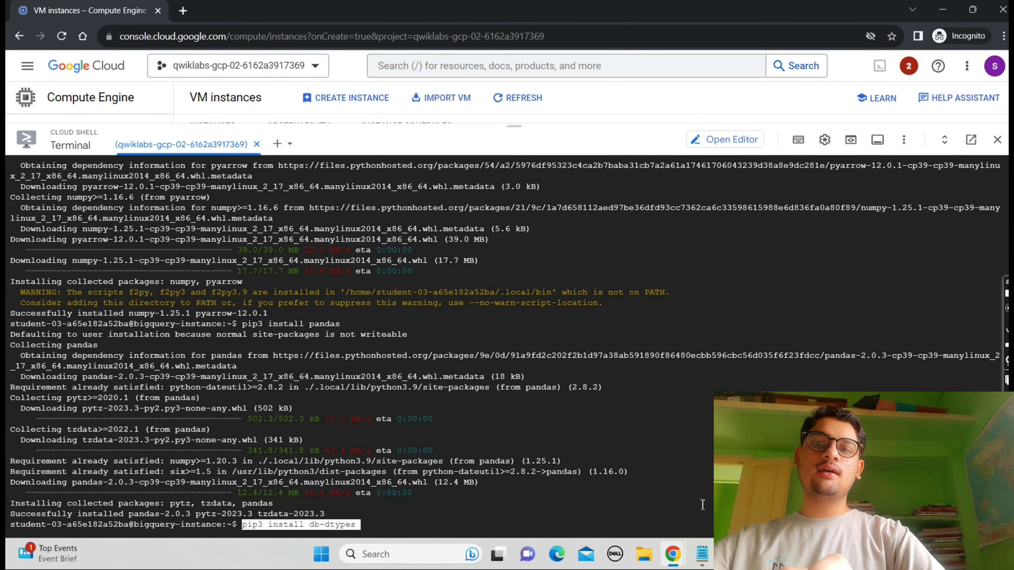
{"action": "key", "text": "Return"}
Create query.py on the VM with the lab's echo command, containing the natality query and the YOUR_SERVICE_ACCOUNT placeholder
{"action": "mouse_move", "coordinate": [673, 555]}
{"action": "left_click", "coordinate": [636, 515]}
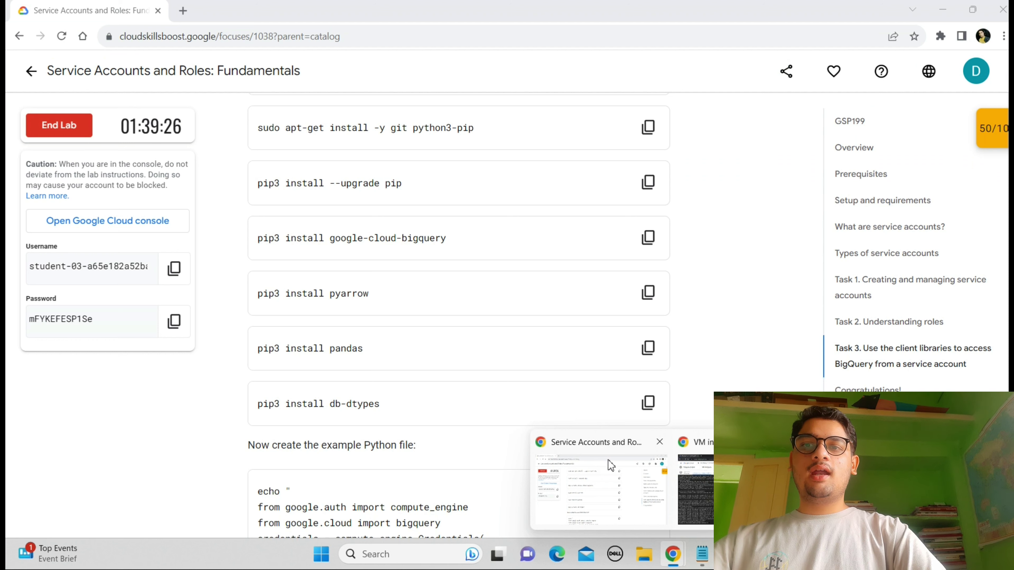
{"action": "scroll", "coordinate": [609, 466], "scroll_direction": "down", "scroll_amount": 4}
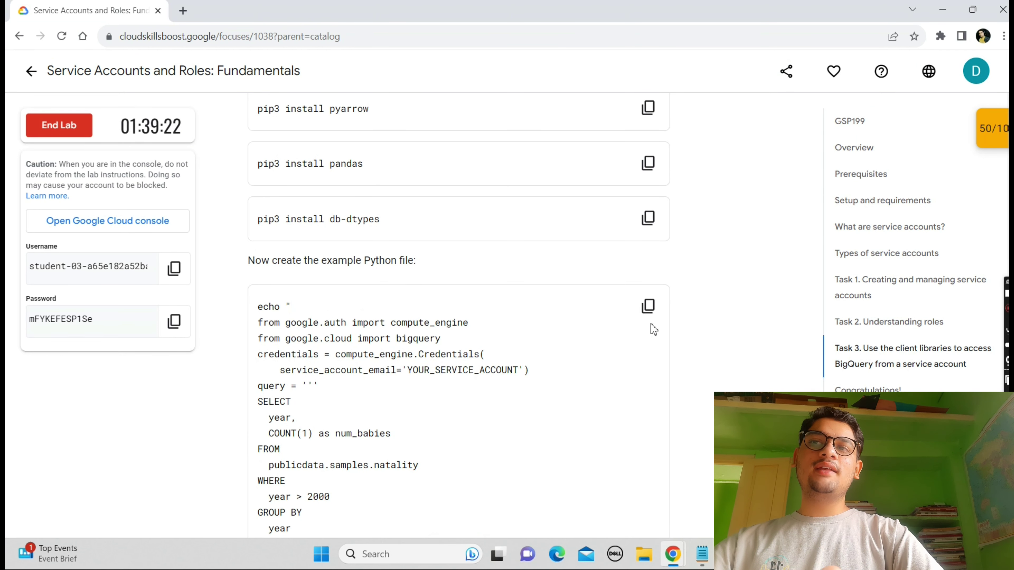
{"action": "left_click", "coordinate": [649, 307]}
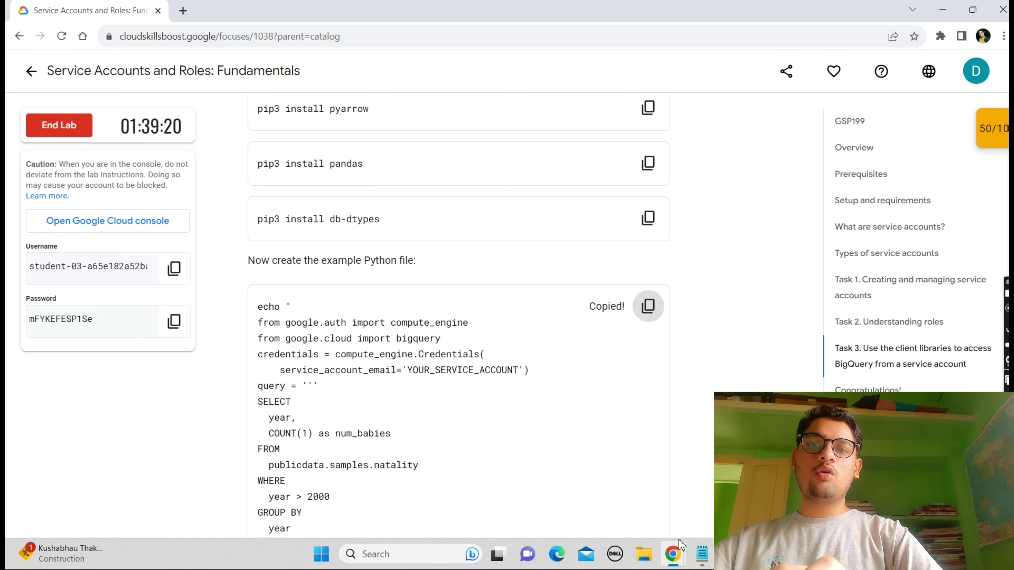
{"action": "left_click", "coordinate": [644, 479]}
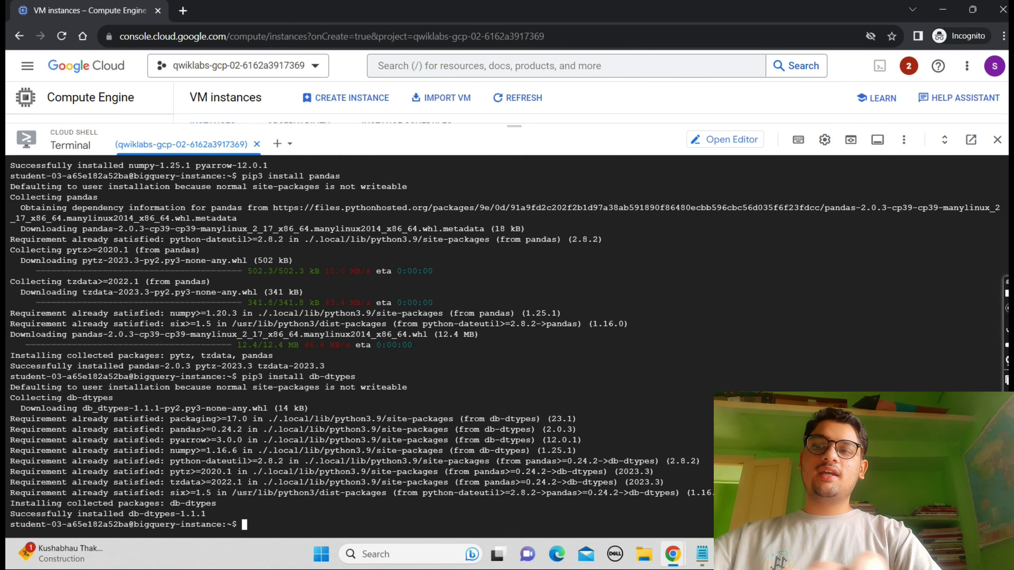
{"action": "key", "text": "ctrl+v"}
Run the lab's sed command to write the project ID from the gcloud configuration into query.py
{"action": "mouse_move", "coordinate": [673, 555]}
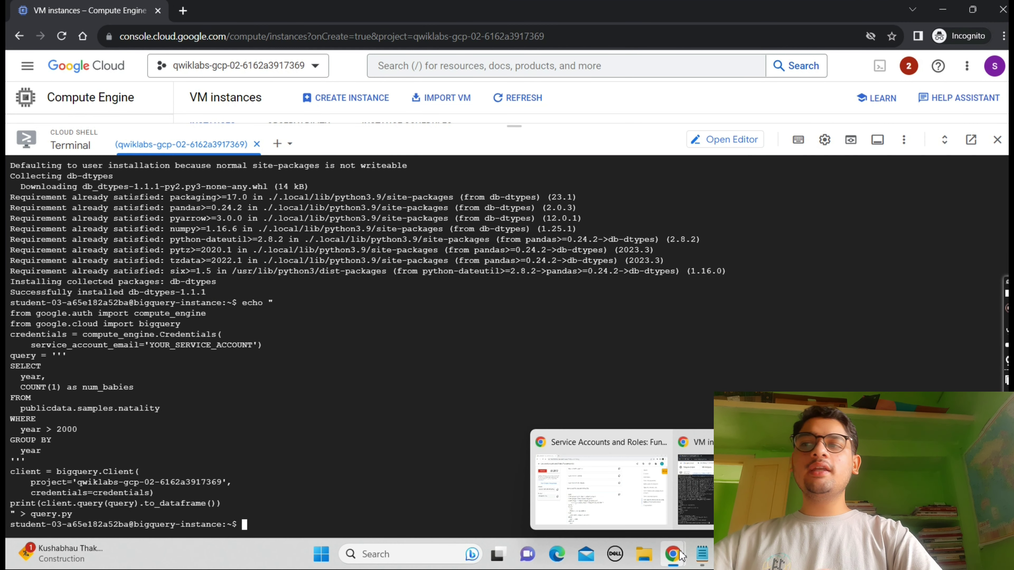
{"action": "left_click", "coordinate": [609, 483]}
{"action": "scroll", "coordinate": [610, 487], "scroll_direction": "down", "scroll_amount": 1}
{"action": "scroll", "coordinate": [611, 485], "scroll_direction": "down", "scroll_amount": 10}
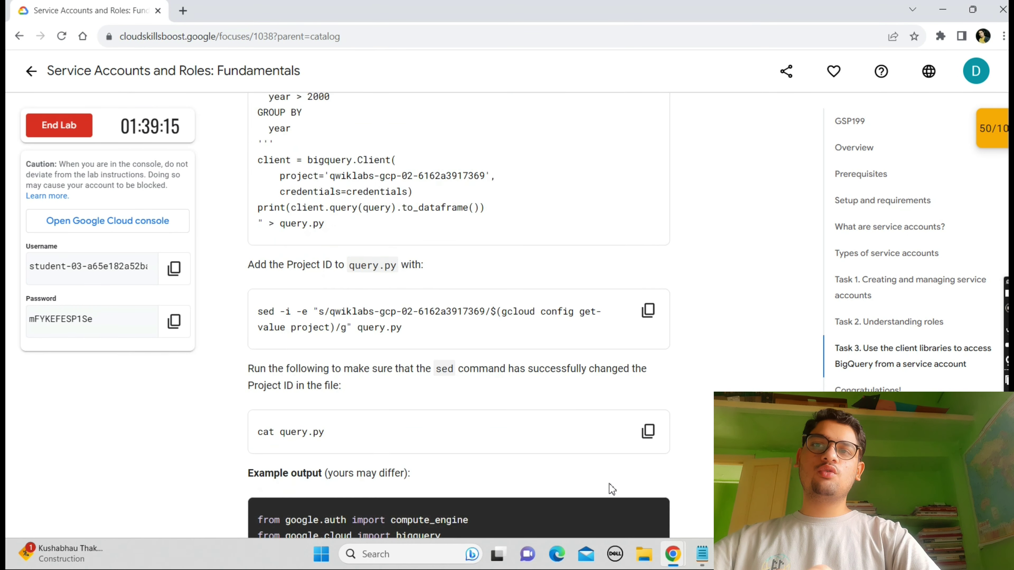
{"action": "left_click", "coordinate": [648, 288]}
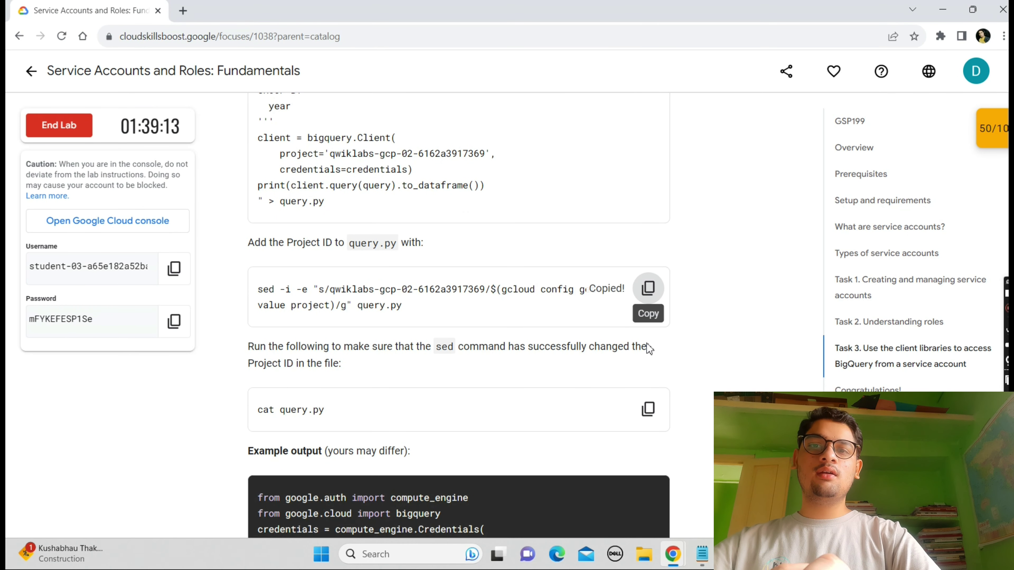
{"action": "mouse_move", "coordinate": [671, 542]}
{"action": "left_click", "coordinate": [750, 423]}
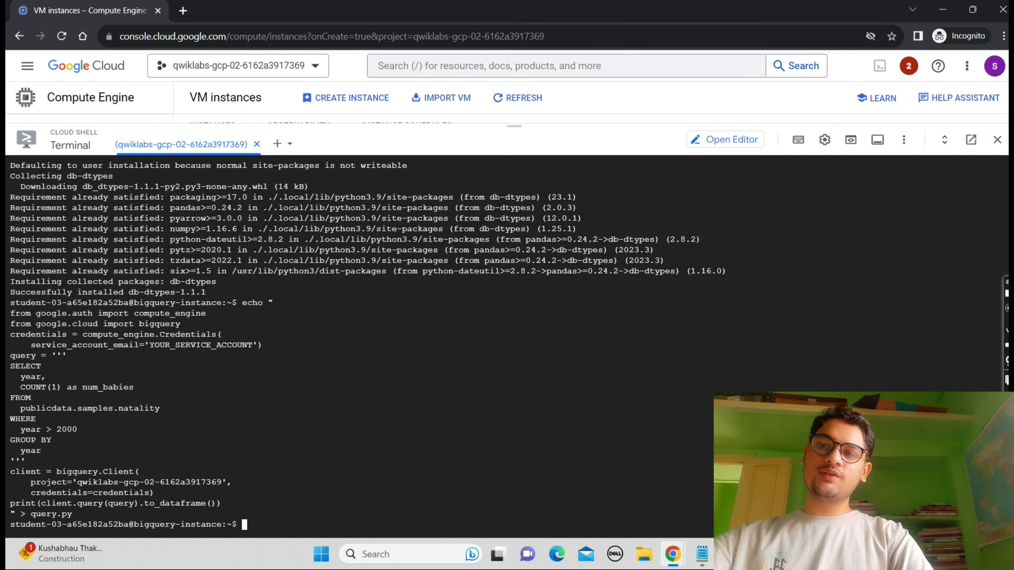
{"action": "key", "text": "ctrl+v"}
{"action": "key", "text": "Return"}
Display query.py on the VM with the lab's cat query.py command to check the project ID substitution
{"action": "mouse_move", "coordinate": [674, 552]}
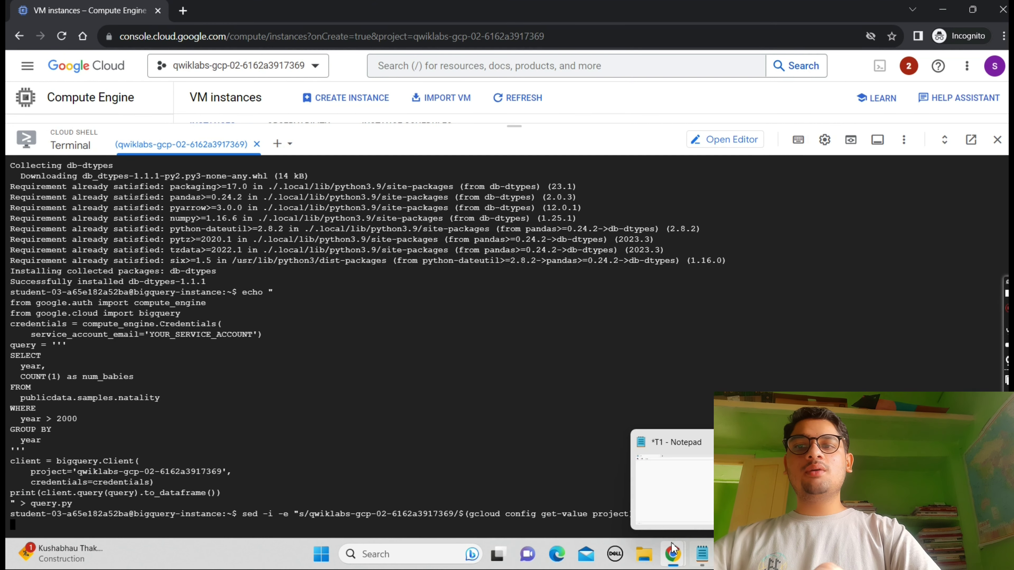
{"action": "left_click", "coordinate": [636, 521]}
{"action": "scroll", "coordinate": [648, 275], "scroll_direction": "down", "scroll_amount": 4}
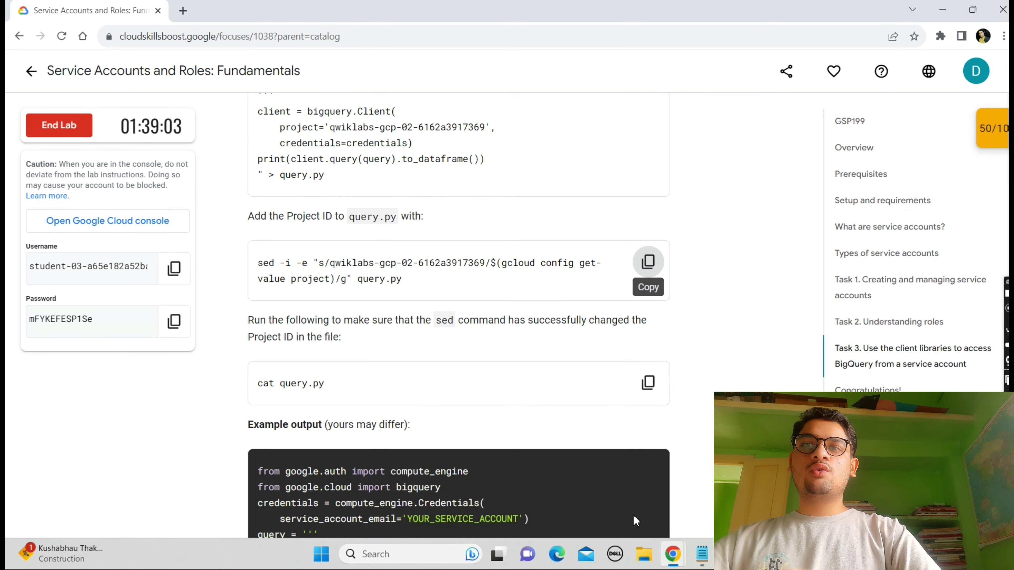
{"action": "left_click", "coordinate": [648, 262]}
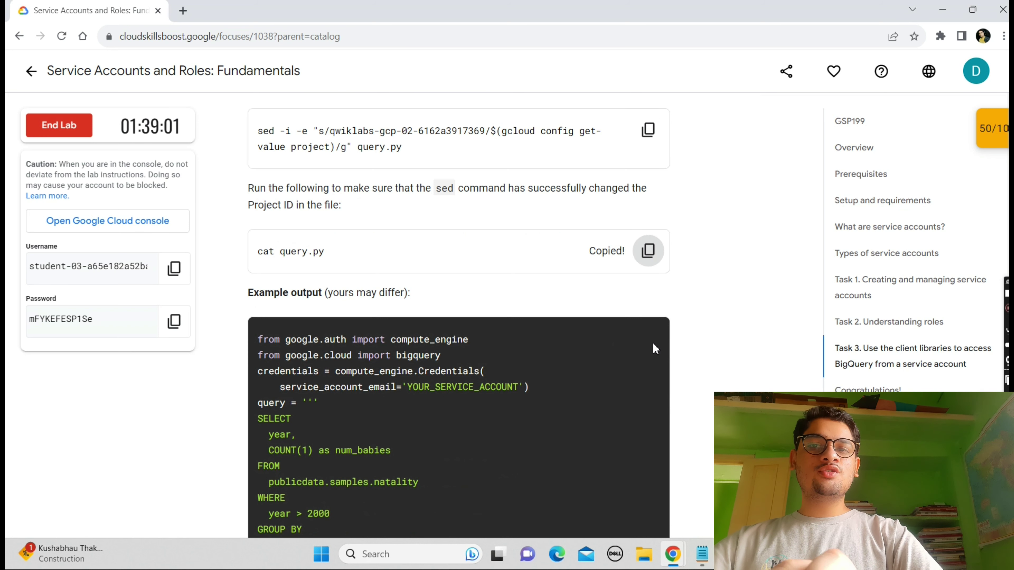
{"action": "mouse_move", "coordinate": [679, 539]}
{"action": "left_click", "coordinate": [750, 504]}
{"action": "key", "text": "ctrl+v"}
{"action": "key", "text": "Return"}
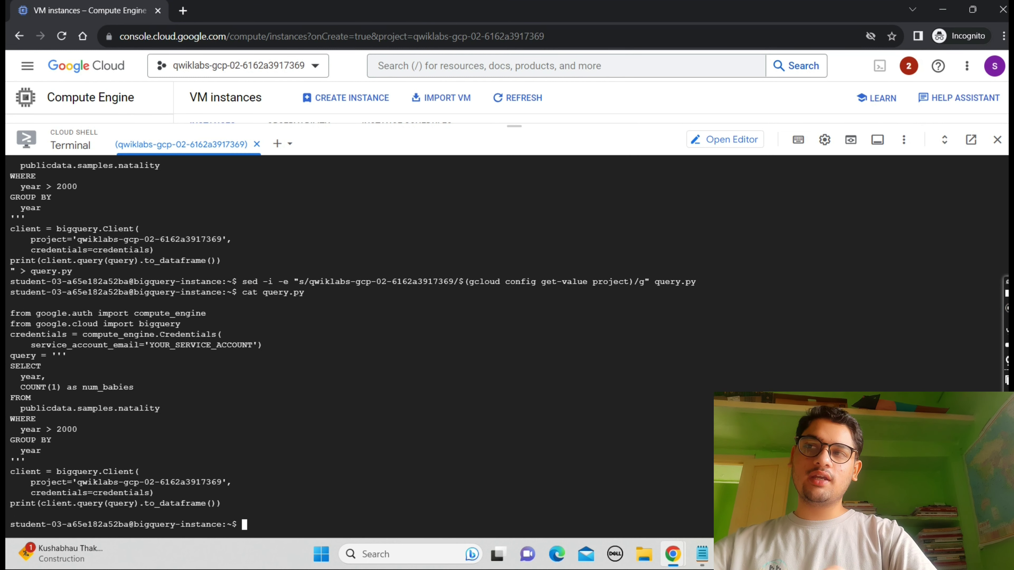
Run the lab's sed command to replace YOUR_SERVICE_ACCOUNT in query.py with the bigquery-qwiklab service account's email
{"action": "mouse_move", "coordinate": [684, 551]}
{"action": "left_click", "coordinate": [625, 503]}
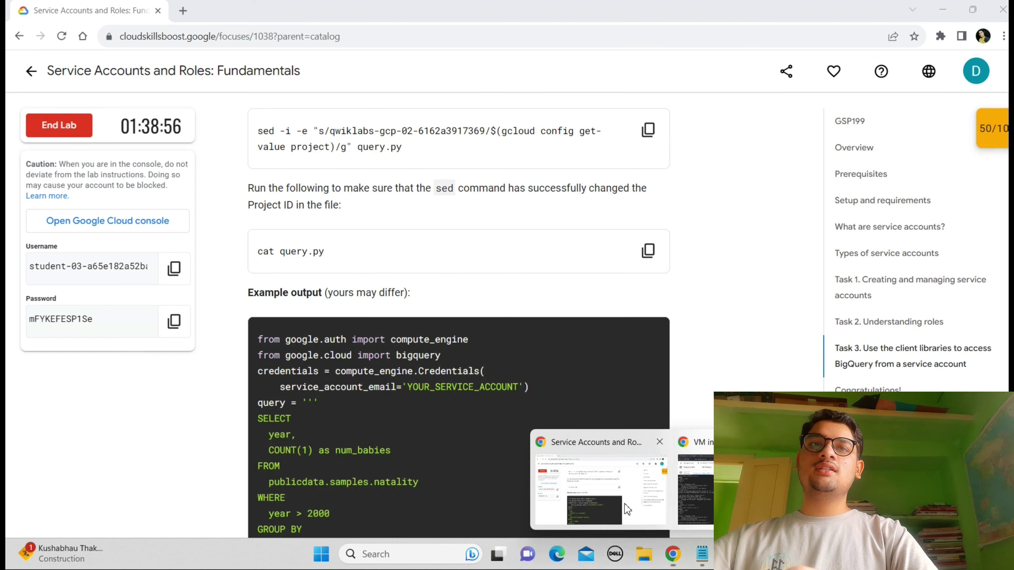
{"action": "scroll", "coordinate": [624, 503], "scroll_direction": "down", "scroll_amount": 10}
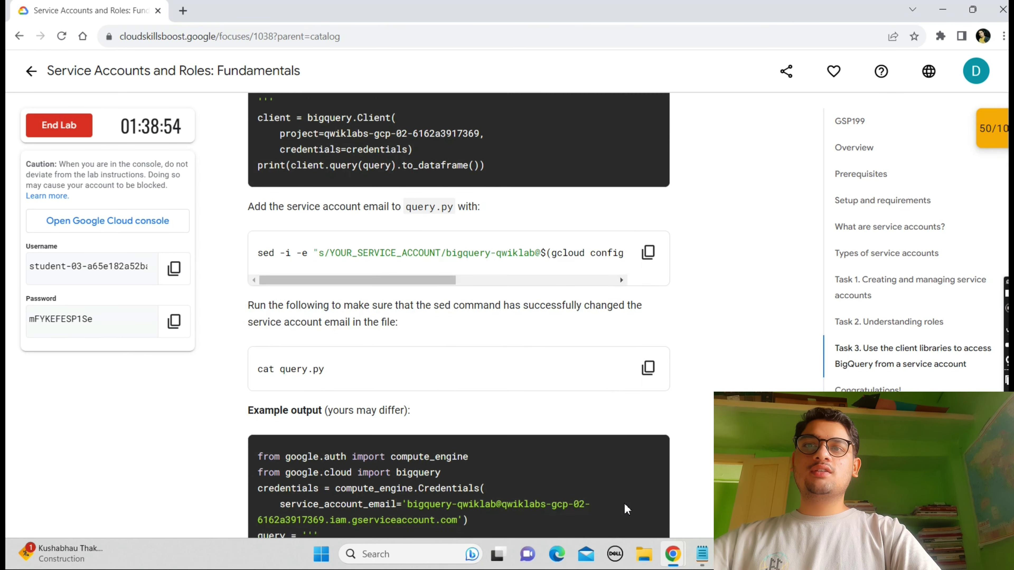
{"action": "left_click", "coordinate": [649, 237]}
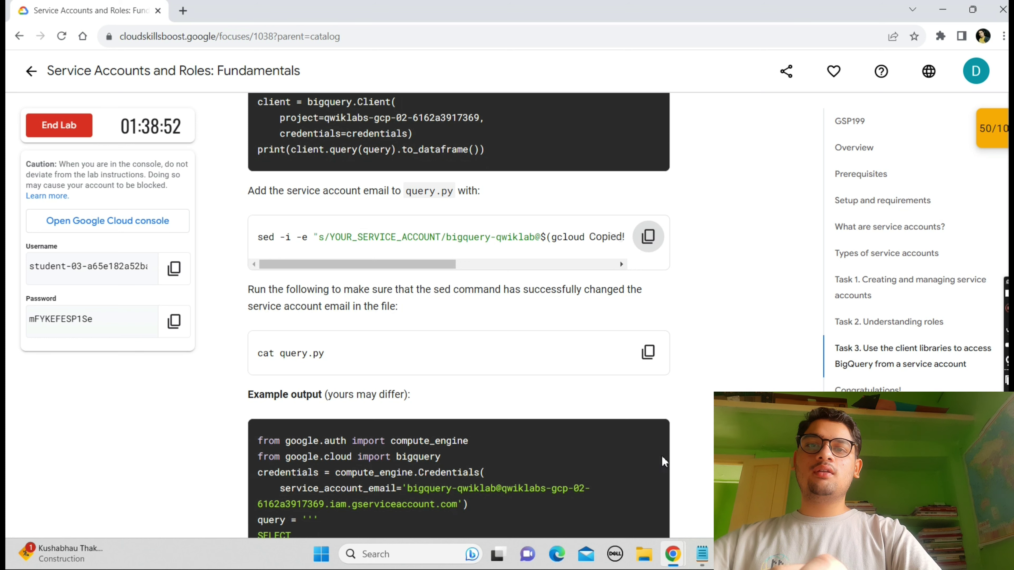
{"action": "mouse_move", "coordinate": [673, 553]}
{"action": "left_click", "coordinate": [709, 506]}
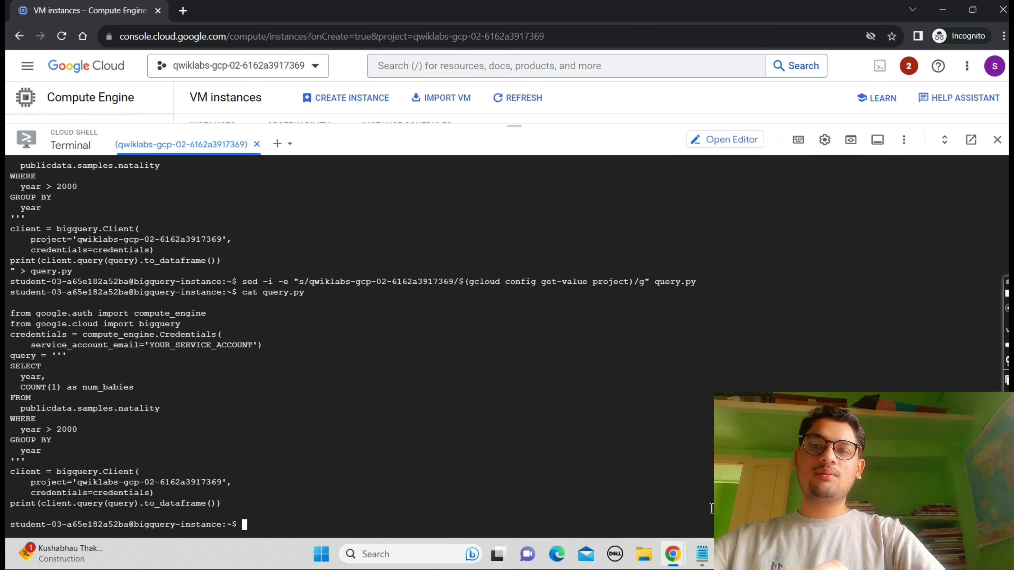
{"action": "key", "text": "ctrl+v"}
{"action": "key", "text": "Return"}
Print query.py again with cat query.py to check the service account email in the credentials
{"action": "left_click", "coordinate": [643, 500]}
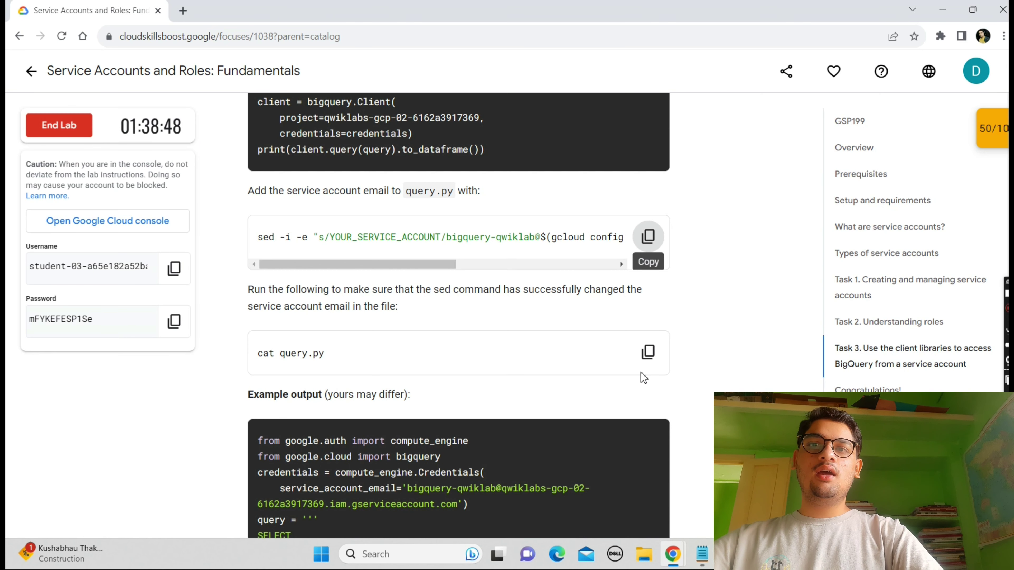
{"action": "left_click", "coordinate": [643, 358]}
{"action": "mouse_move", "coordinate": [673, 553]}
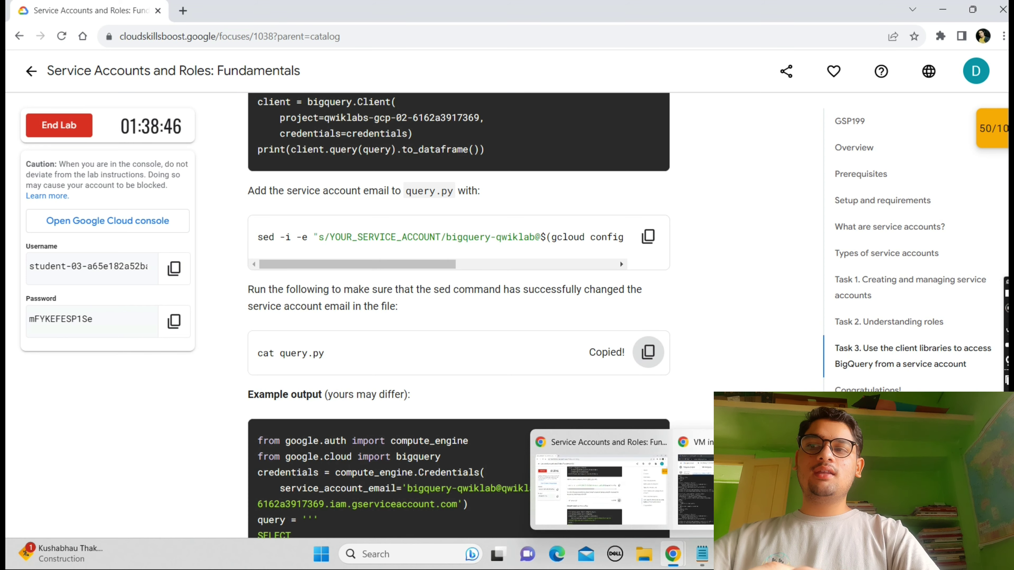
{"action": "left_click", "coordinate": [709, 507]}
{"action": "key", "text": "ctrl+v"}
{"action": "key", "text": "Return"}
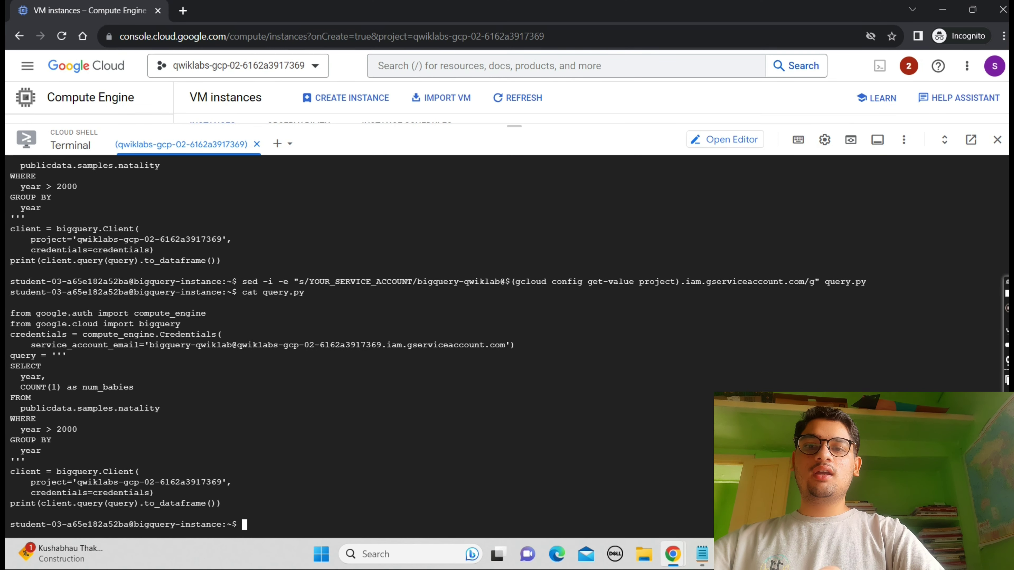
Run the BigQuery natality query on the VM with the lab's python3 query.py command
{"action": "left_click", "coordinate": [630, 515]}
{"action": "scroll", "coordinate": [630, 515], "scroll_direction": "down", "scroll_amount": 10}
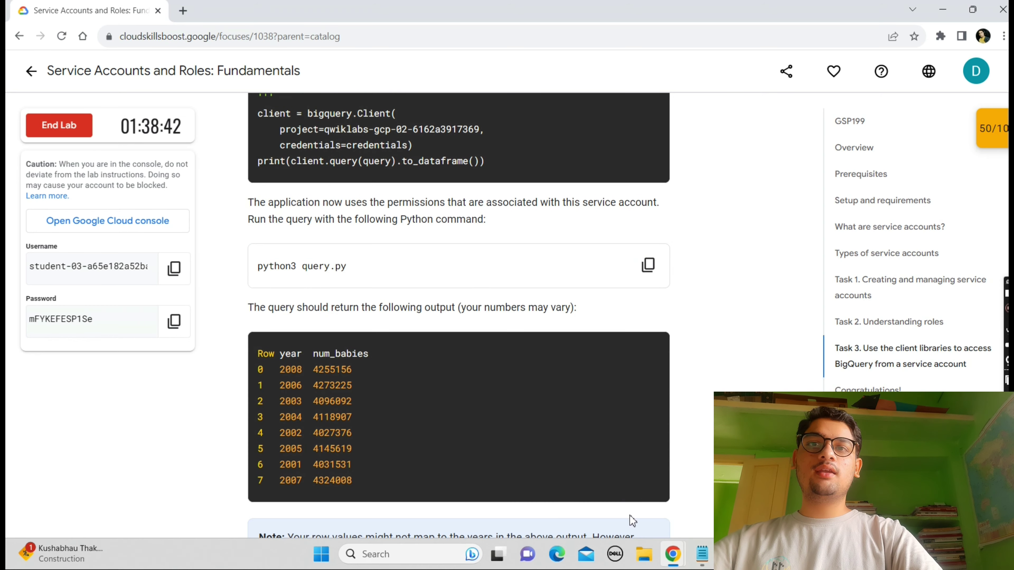
{"action": "left_click", "coordinate": [648, 265]}
{"action": "mouse_move", "coordinate": [678, 557]}
{"action": "left_click", "coordinate": [703, 508]}
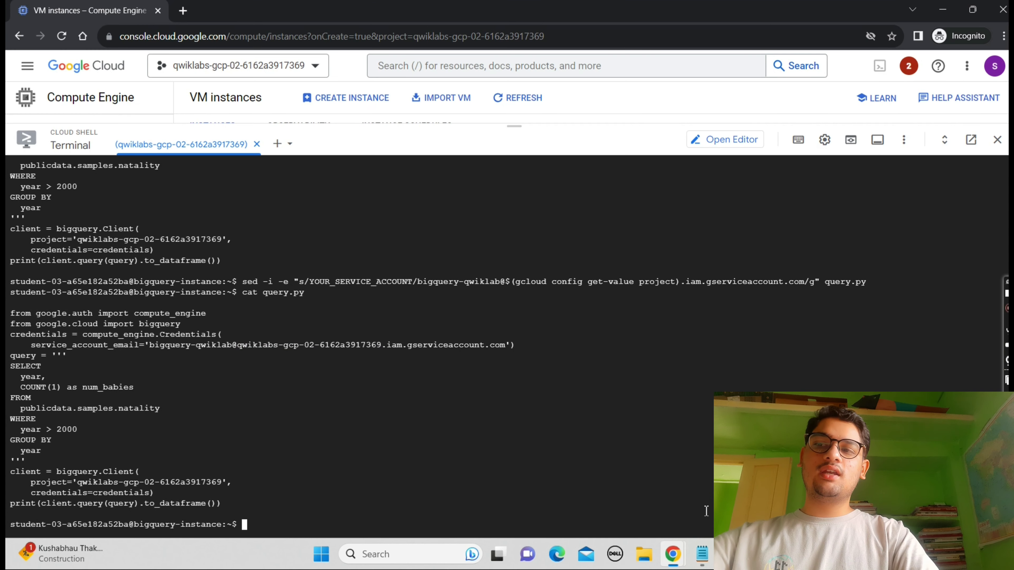
{"action": "key", "text": "ctrl+v"}
{"action": "key", "text": "Return"}
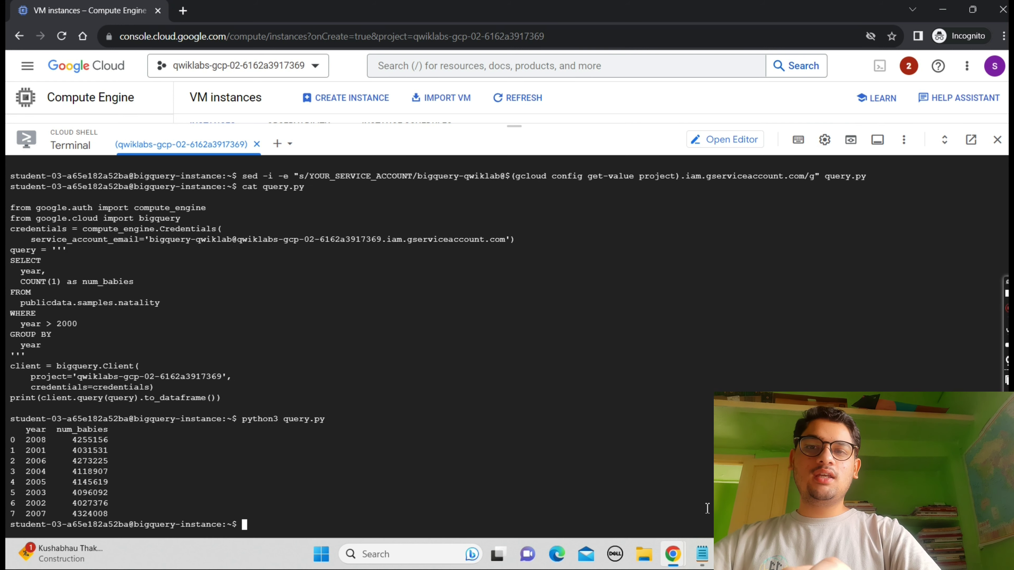
Check the lab progress for the Access BigQuery from a Service Account objective below the query output example
{"action": "mouse_move", "coordinate": [673, 554]}
{"action": "left_click", "coordinate": [604, 513]}
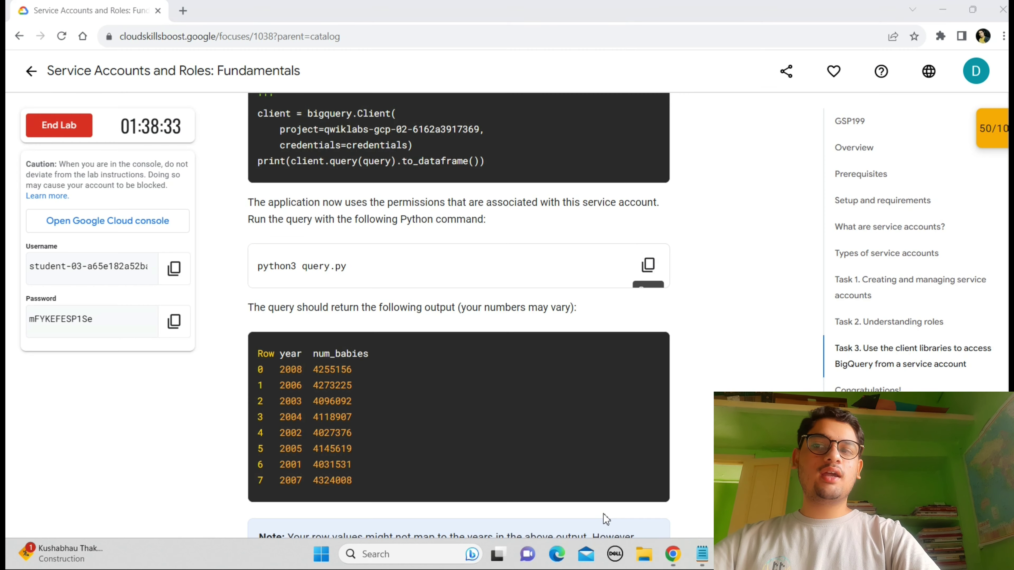
{"action": "scroll", "coordinate": [603, 513], "scroll_direction": "down", "scroll_amount": 1}
{"action": "scroll", "coordinate": [605, 515], "scroll_direction": "down", "scroll_amount": 6}
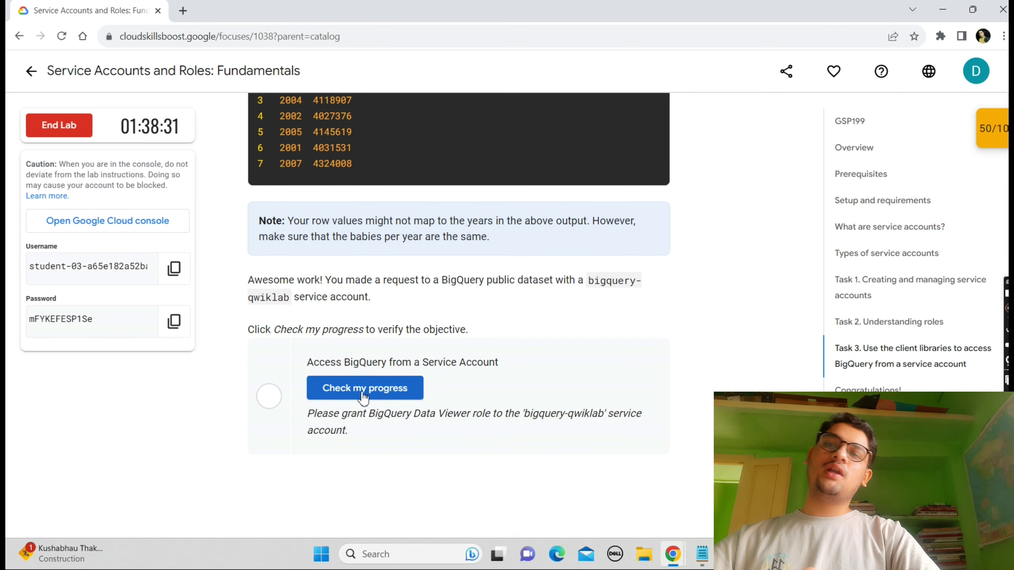
{"action": "left_click", "coordinate": [364, 395]}
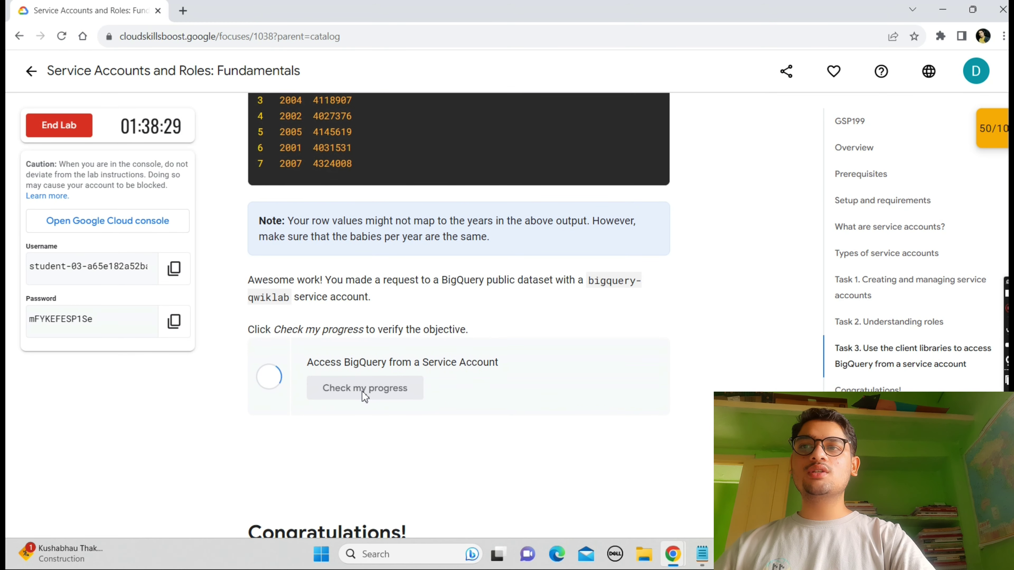
{"action": "scroll", "coordinate": [403, 476], "scroll_direction": "up", "scroll_amount": 2}
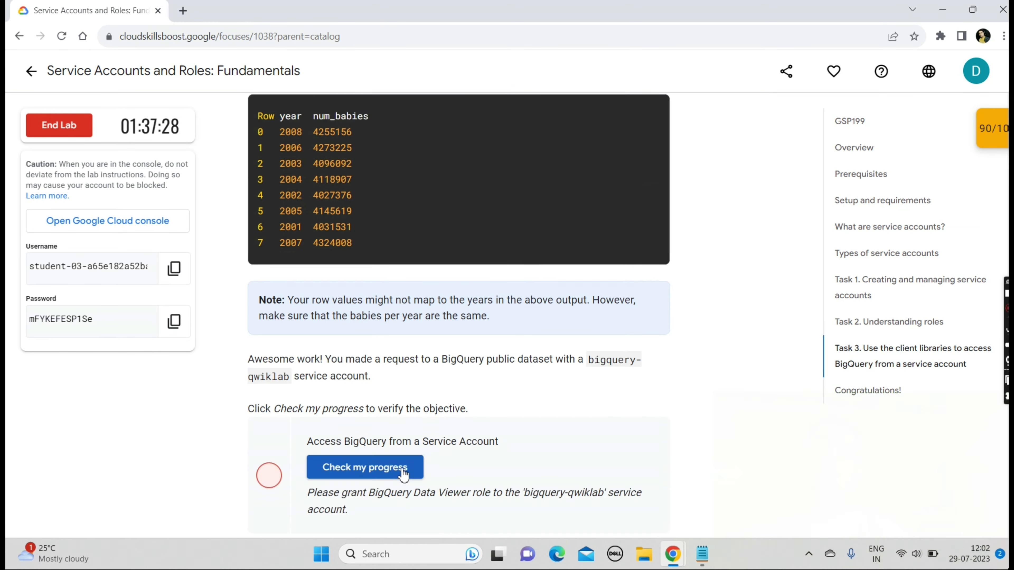
{"action": "left_click", "coordinate": [403, 472]}
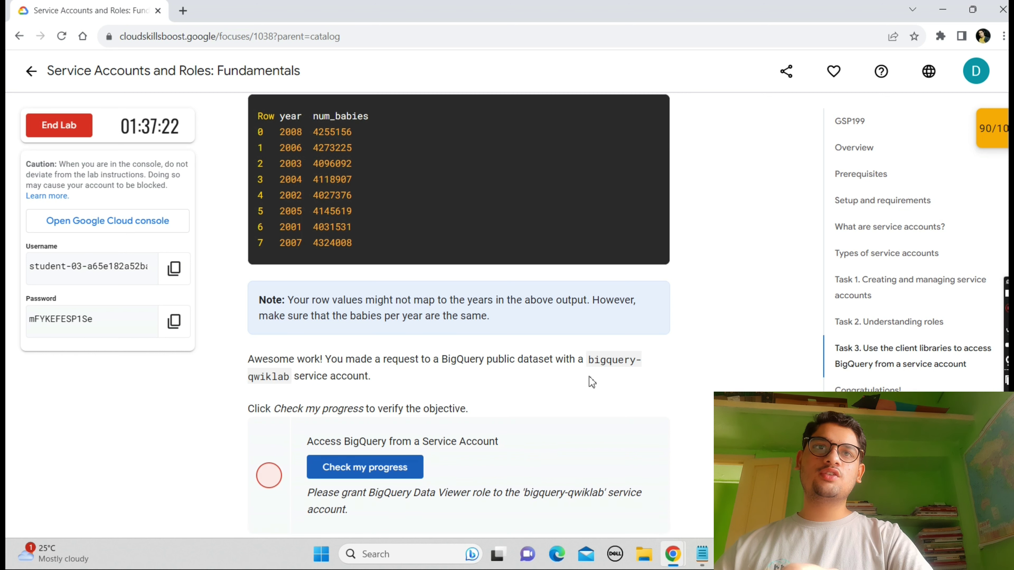
Recheck the Access BigQuery from a Service Account objective from the Checkpoints list and again from the lab instructions
{"action": "left_click", "coordinate": [1000, 133]}
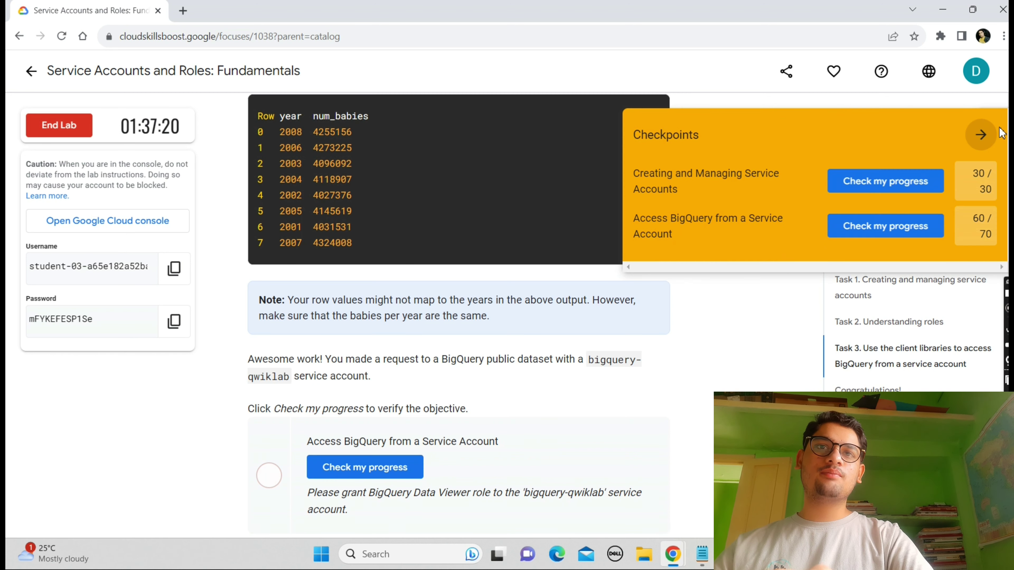
{"action": "left_click", "coordinate": [901, 231]}
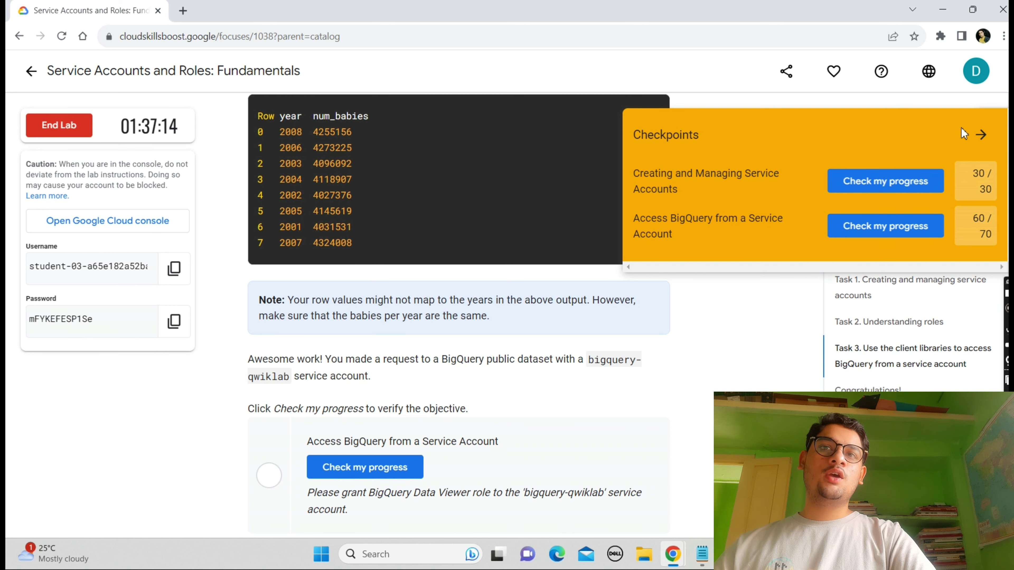
{"action": "left_click", "coordinate": [981, 135]}
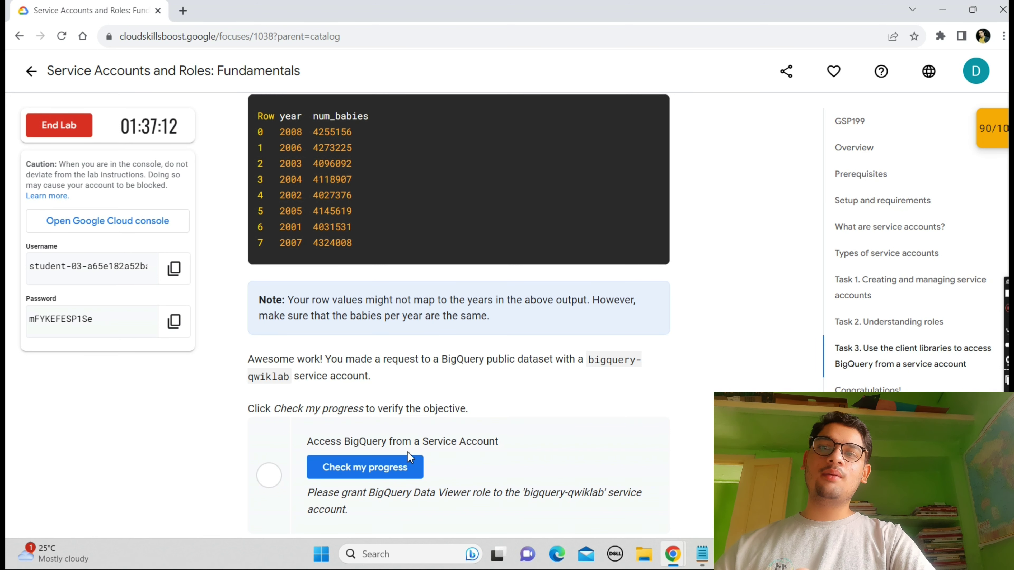
{"action": "left_click", "coordinate": [396, 465]}
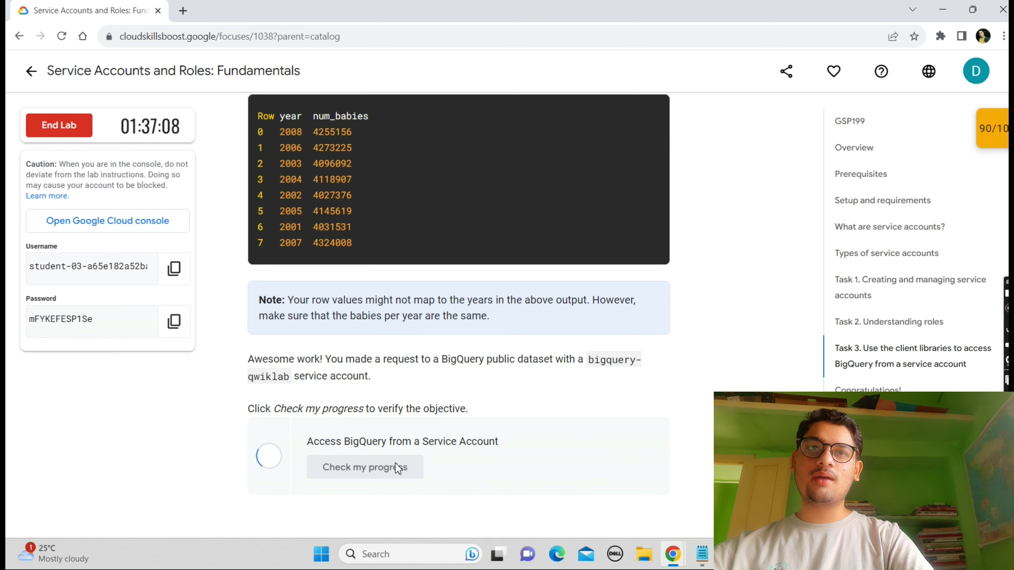
Go back to the lab's dependency commands and rerun sudo apt-get update on the VM
{"action": "scroll", "coordinate": [397, 464], "scroll_direction": "up", "scroll_amount": 1}
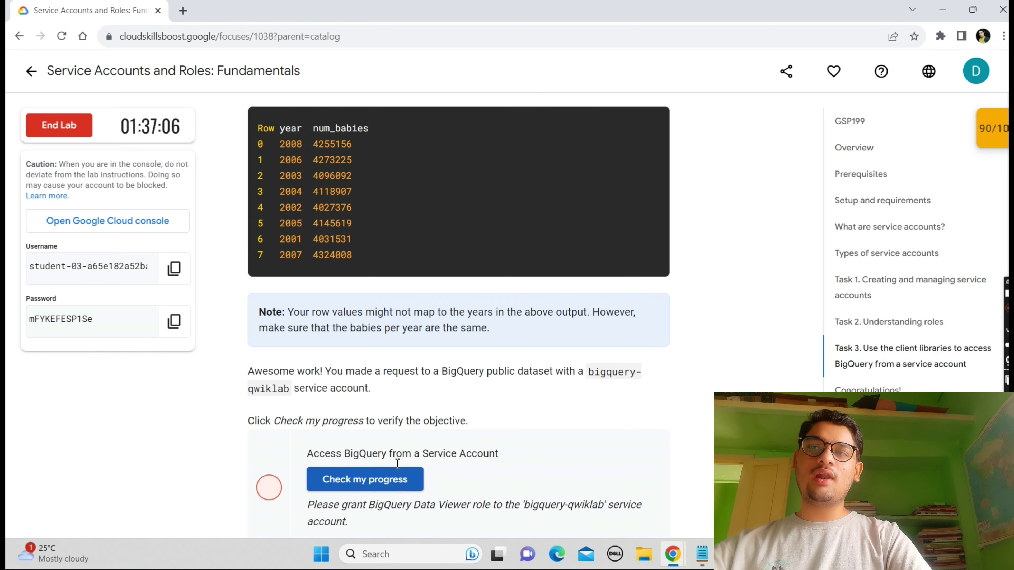
{"action": "scroll", "coordinate": [398, 463], "scroll_direction": "up", "scroll_amount": 15}
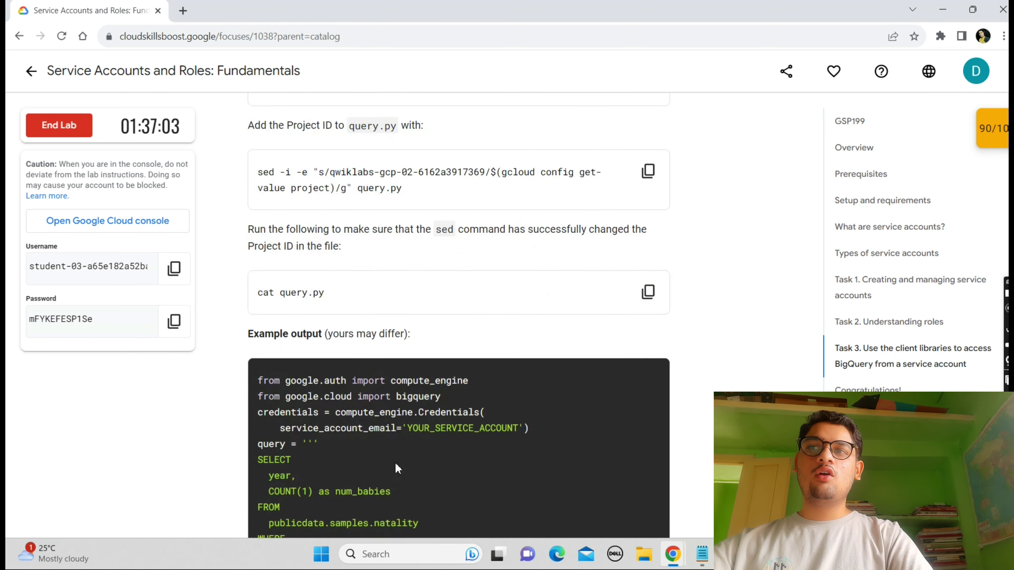
{"action": "scroll", "coordinate": [395, 464], "scroll_direction": "up", "scroll_amount": 20}
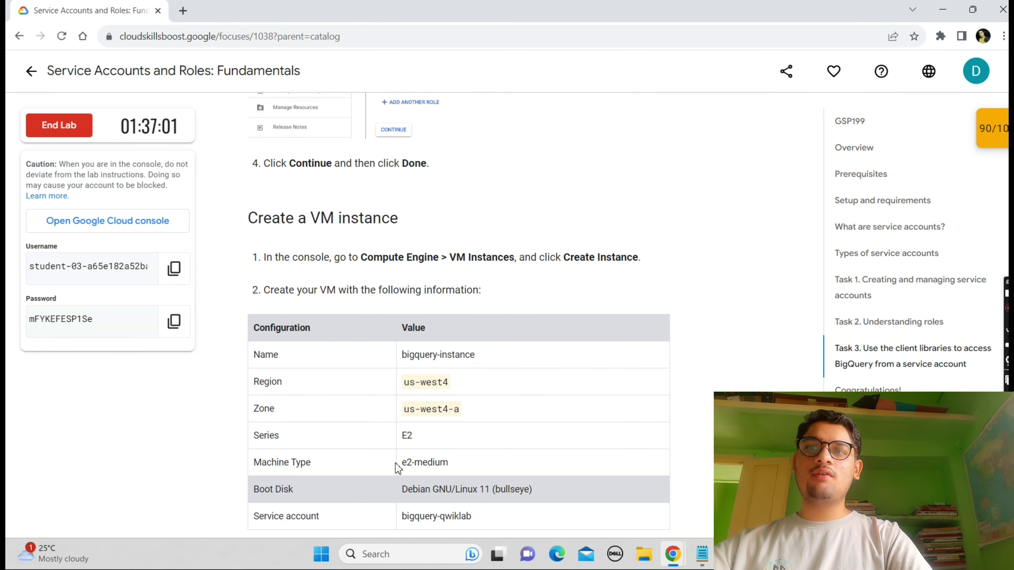
{"action": "scroll", "coordinate": [397, 467], "scroll_direction": "down", "scroll_amount": 15}
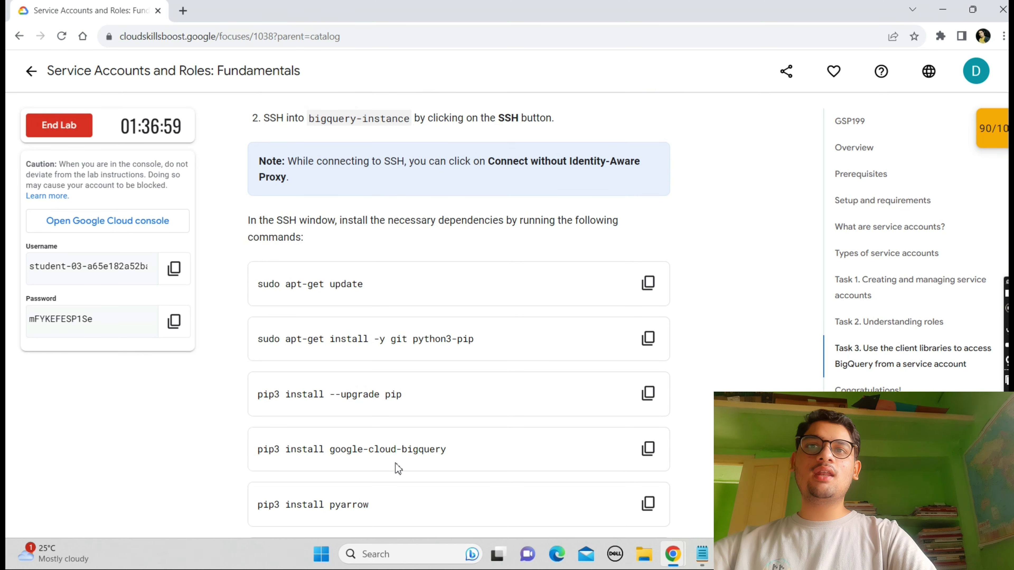
{"action": "scroll", "coordinate": [398, 469], "scroll_direction": "down", "scroll_amount": 2}
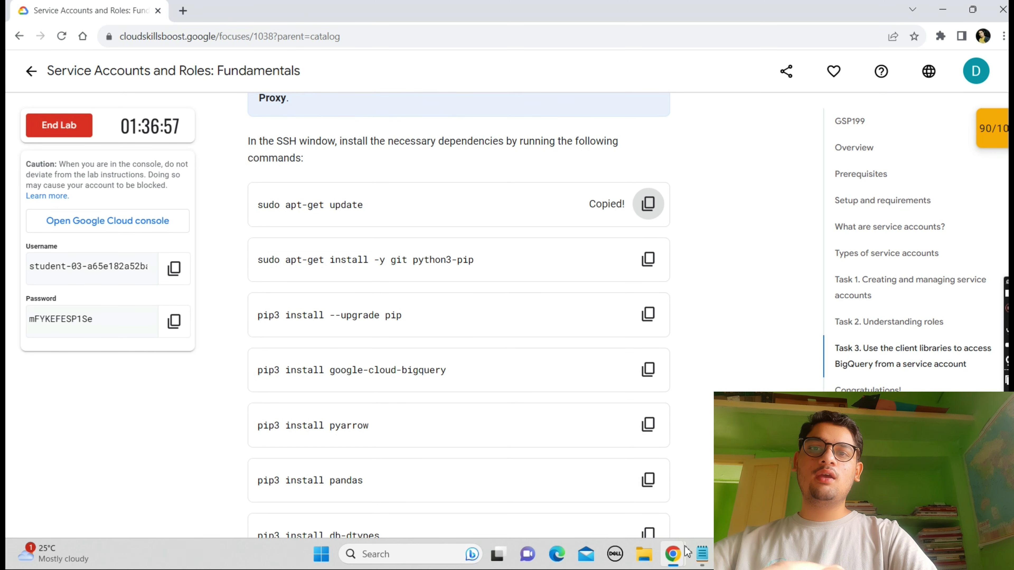
{"action": "mouse_move", "coordinate": [673, 554]}
{"action": "left_click", "coordinate": [702, 475]}
{"action": "key", "text": "ctrl+v"}
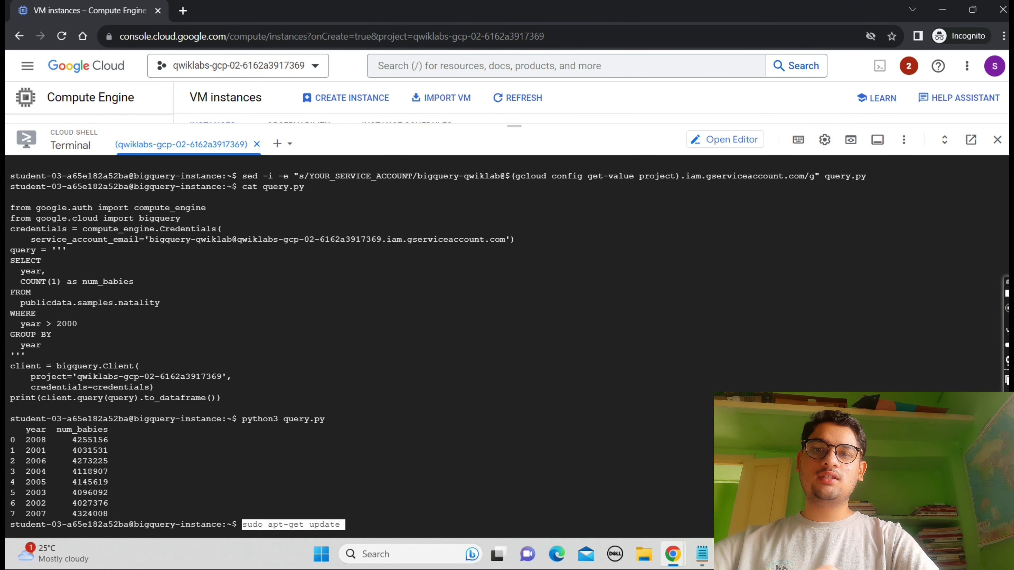
{"action": "key", "text": "Return"}
Rerun the lab's sudo apt-get install -y git python3-pip command on the VM
{"action": "mouse_move", "coordinate": [672, 554]}
{"action": "left_click", "coordinate": [609, 487]}
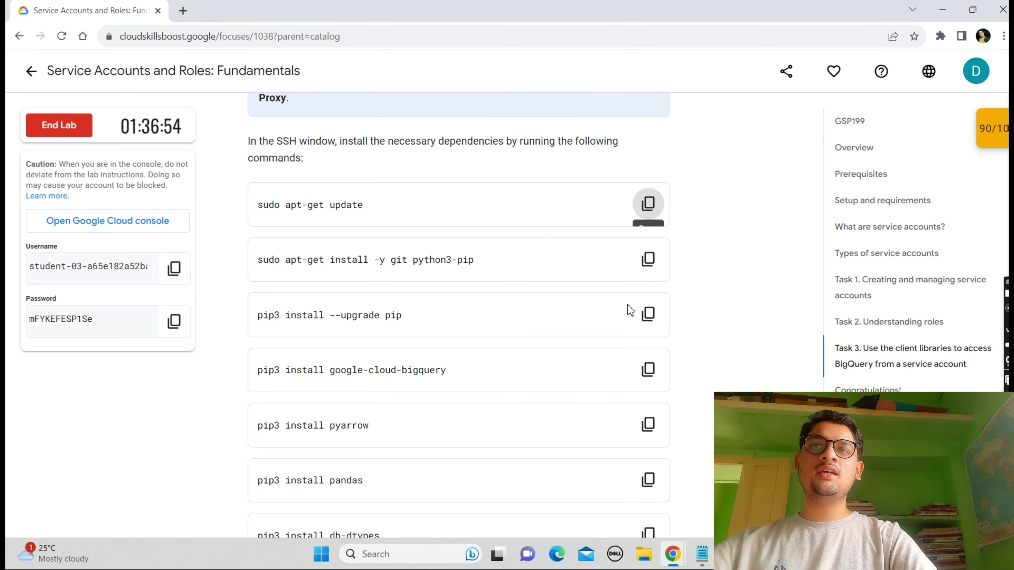
{"action": "left_click", "coordinate": [648, 259]}
{"action": "mouse_move", "coordinate": [672, 554]}
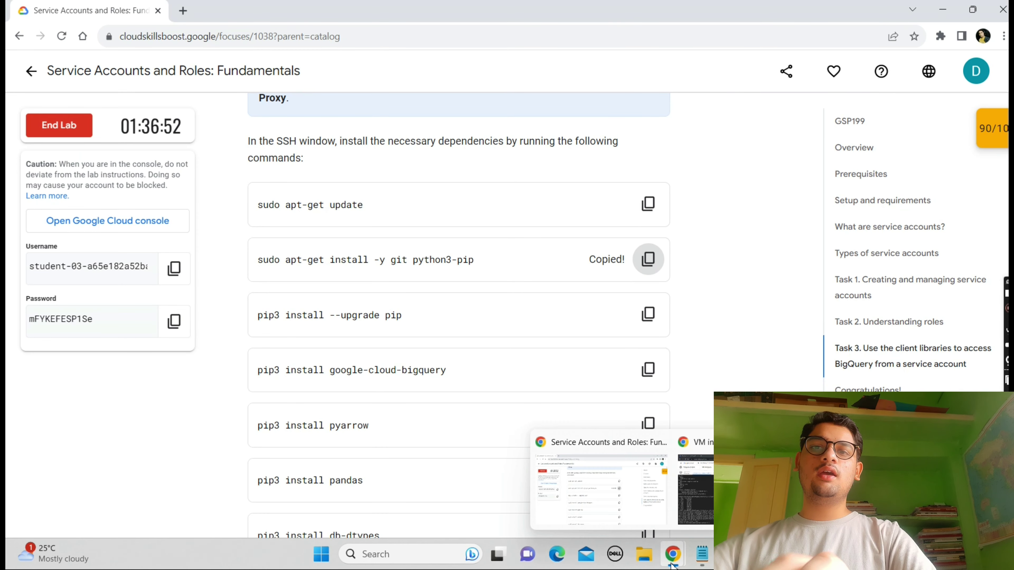
{"action": "left_click", "coordinate": [704, 515]}
{"action": "key", "text": "ctrl+v"}
{"action": "key", "text": "Return"}
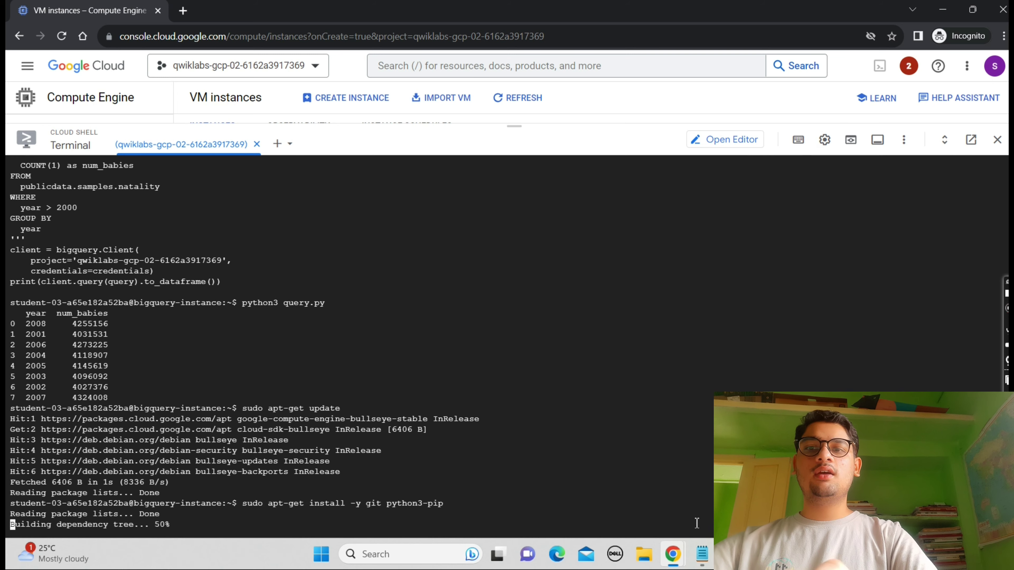
Copy pip3 install --upgrade pip from the lab instructions and run it on the VM
{"action": "left_click", "coordinate": [602, 500]}
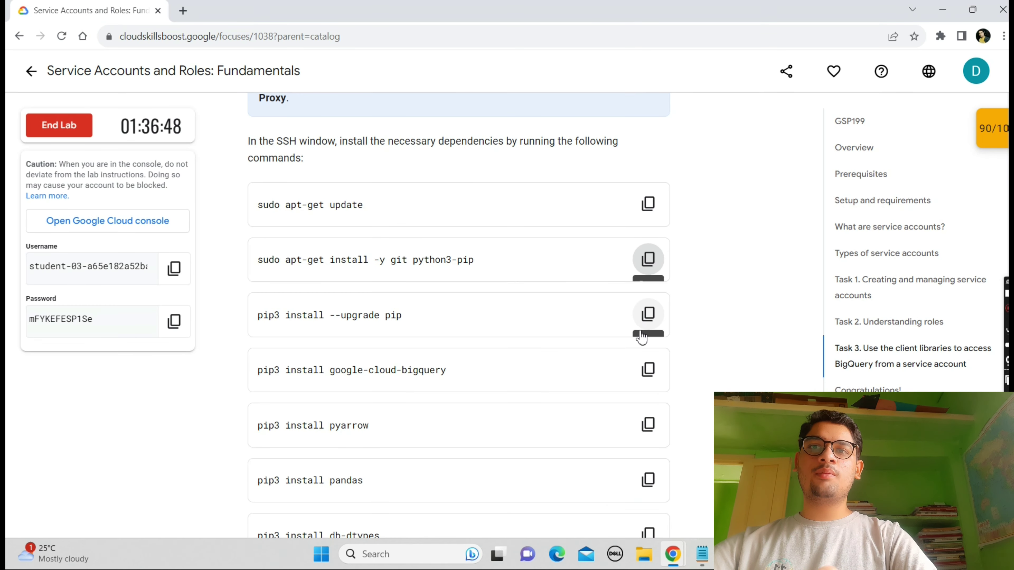
{"action": "left_click", "coordinate": [657, 332]}
{"action": "left_click", "coordinate": [657, 333]}
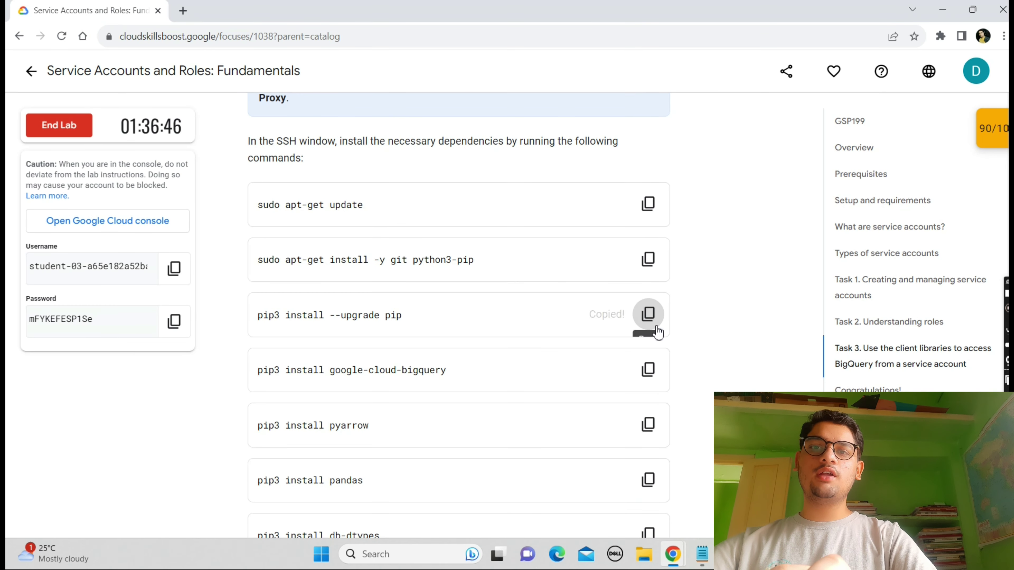
{"action": "mouse_move", "coordinate": [673, 559]}
{"action": "left_click", "coordinate": [697, 525]}
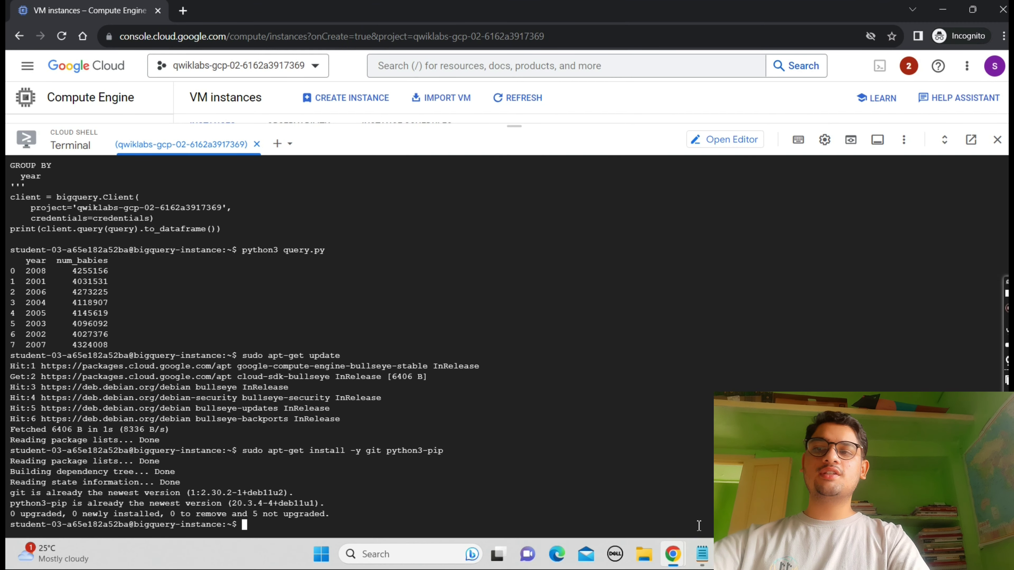
{"action": "key", "text": "ctrl+v"}
{"action": "key", "text": "Return"}
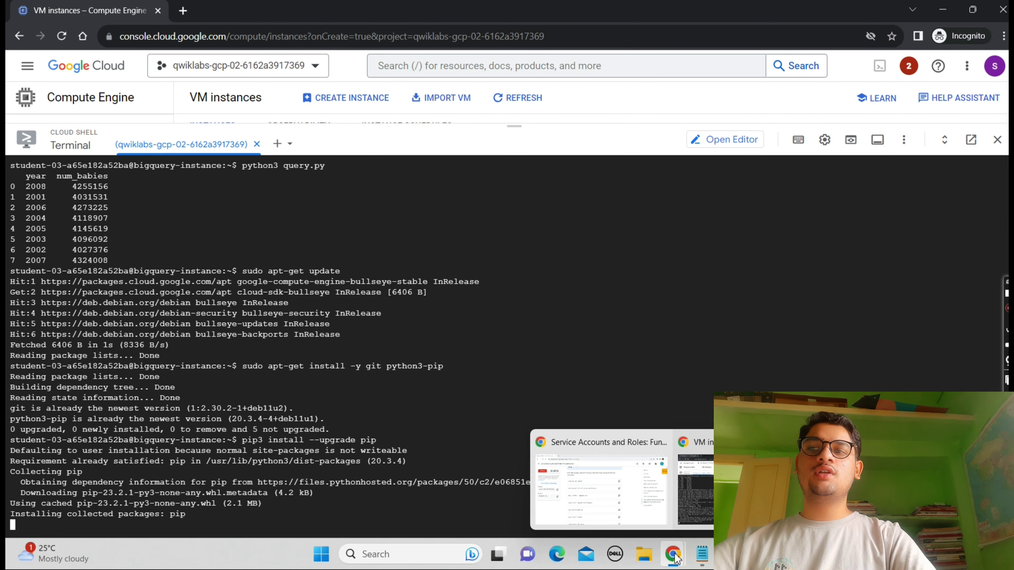
Run the lab's pip3 install google-cloud-bigquery command in the VM's terminal session
{"action": "left_click", "coordinate": [628, 502]}
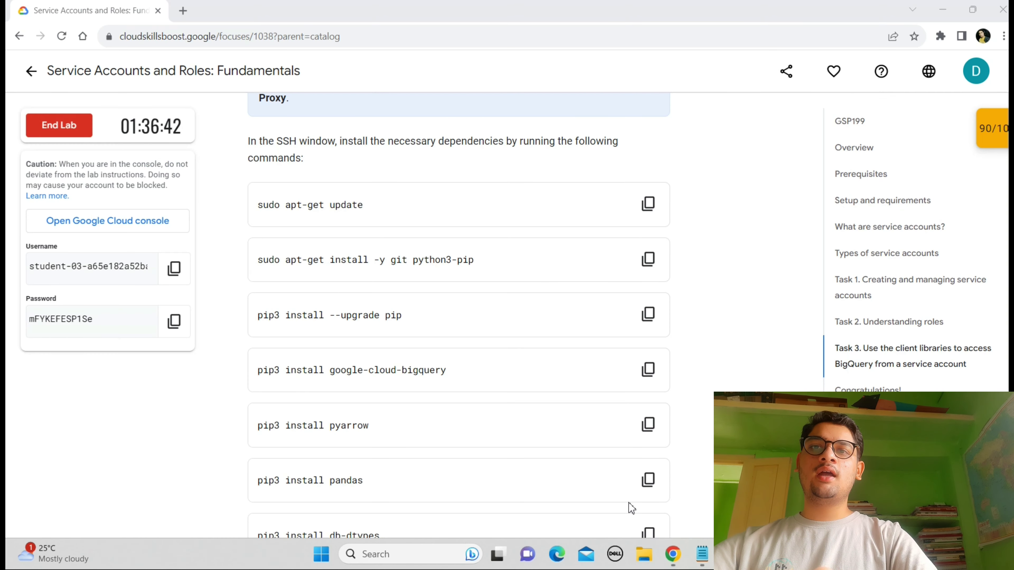
{"action": "left_click", "coordinate": [648, 369]}
{"action": "mouse_move", "coordinate": [672, 564]}
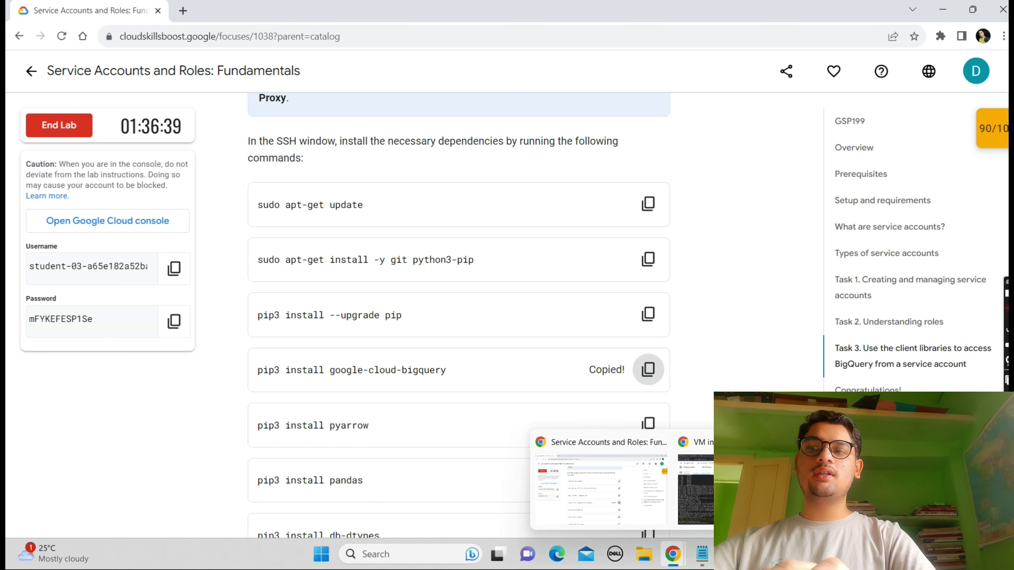
{"action": "left_click", "coordinate": [802, 492]}
{"action": "key", "text": "ctrl+v"}
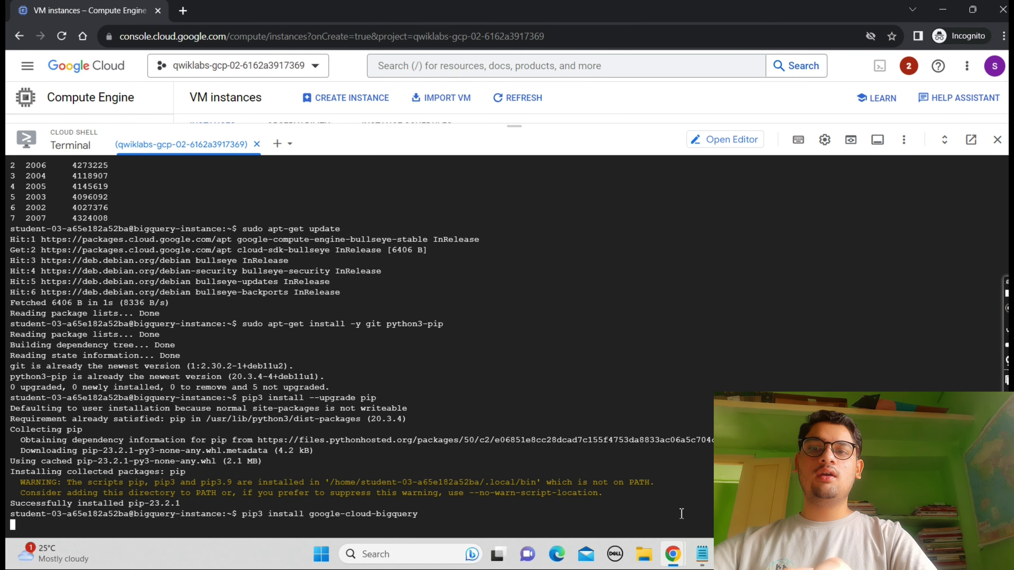
{"action": "key", "text": "Return"}
Copy the lab's pip3 install pyarrow command and run it on the VM
{"action": "mouse_move", "coordinate": [675, 564]}
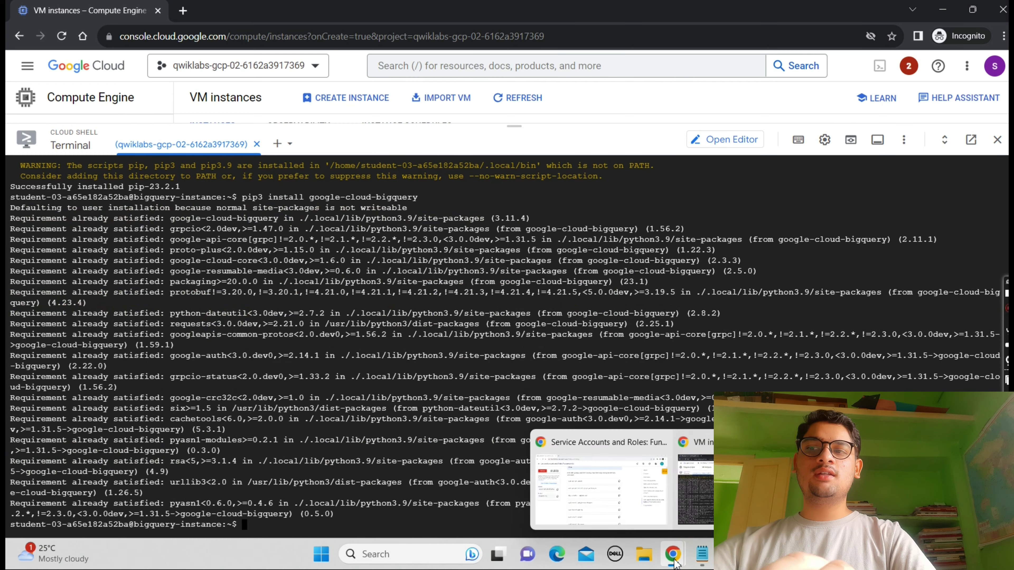
{"action": "left_click", "coordinate": [621, 519]}
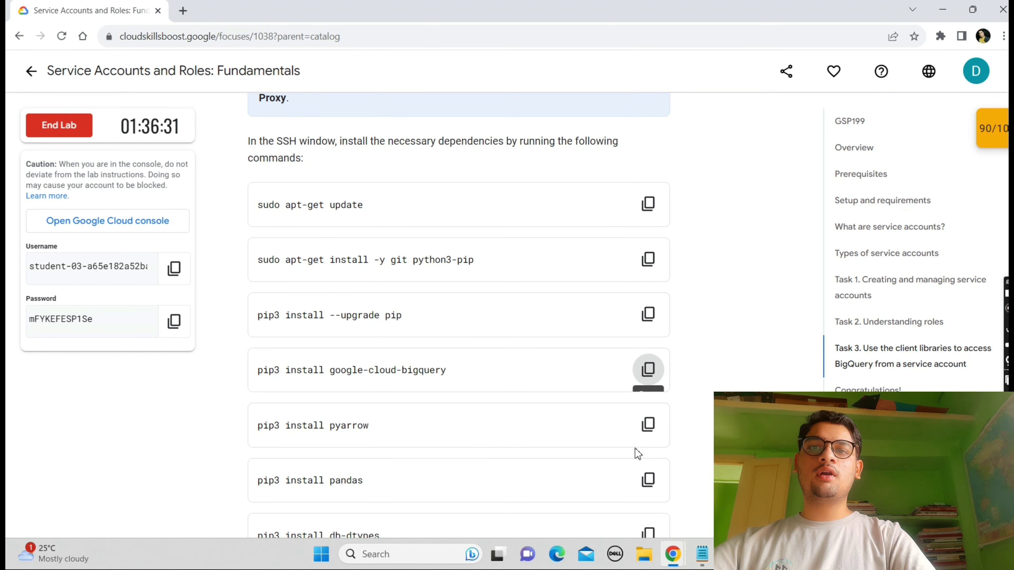
{"action": "left_click", "coordinate": [648, 424]}
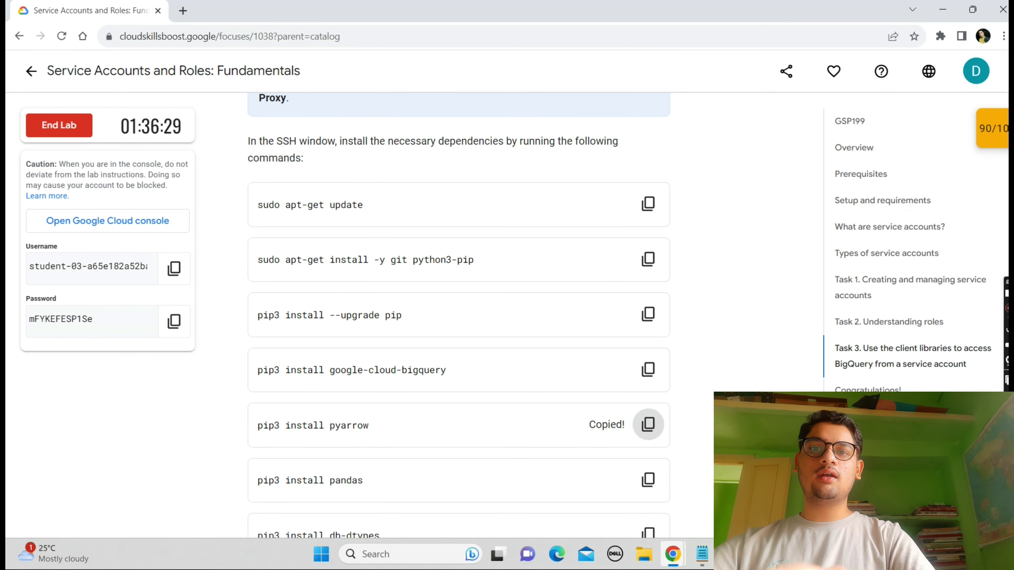
{"action": "mouse_move", "coordinate": [673, 555]}
{"action": "left_click", "coordinate": [697, 479]}
{"action": "key", "text": "ctrl+v"}
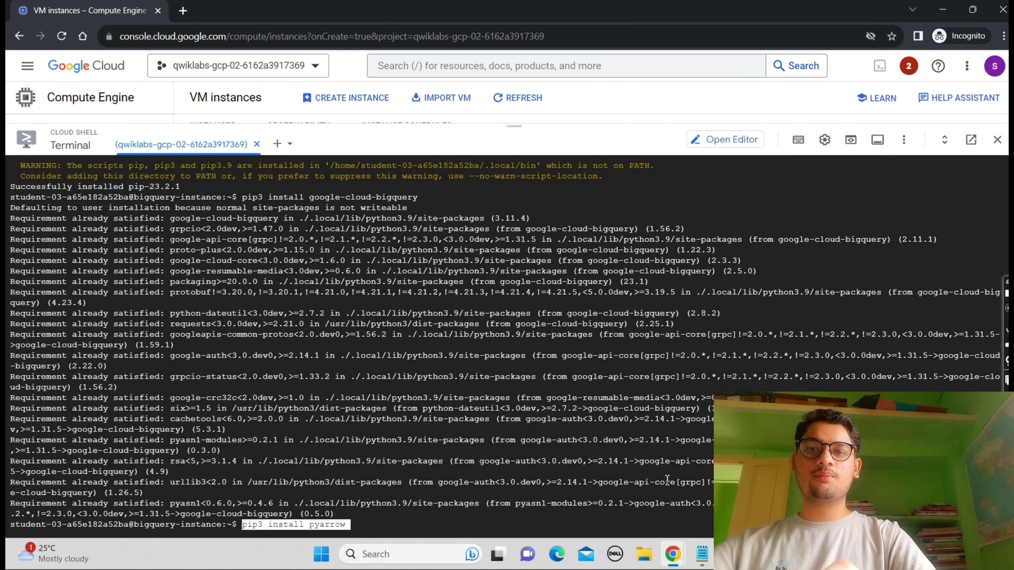
{"action": "key", "text": "Return"}
Copy the lab's pip3 install pandas command and run it on the VM
{"action": "left_click", "coordinate": [598, 484]}
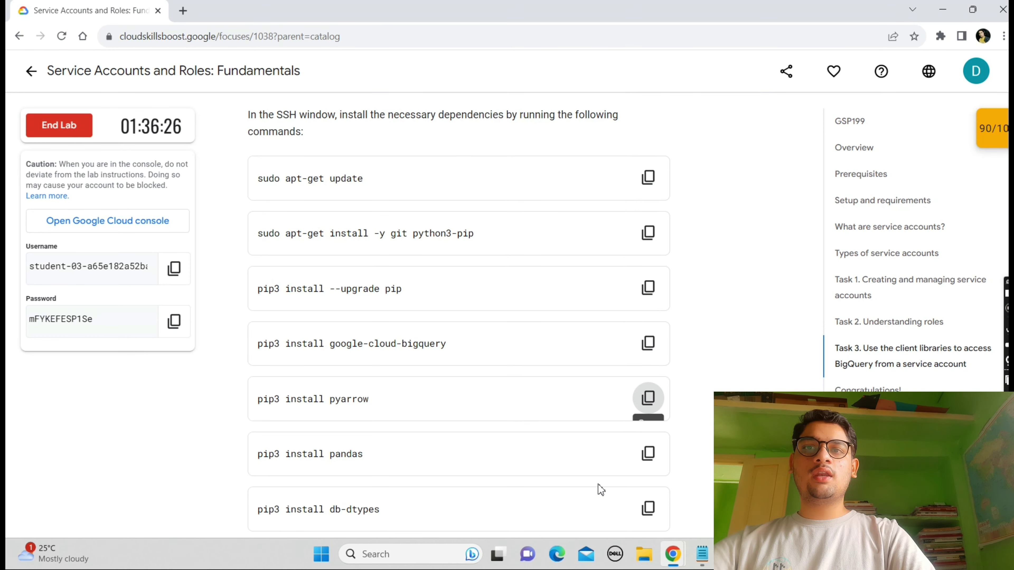
{"action": "scroll", "coordinate": [600, 485], "scroll_direction": "down", "scroll_amount": 3}
{"action": "left_click", "coordinate": [647, 321]}
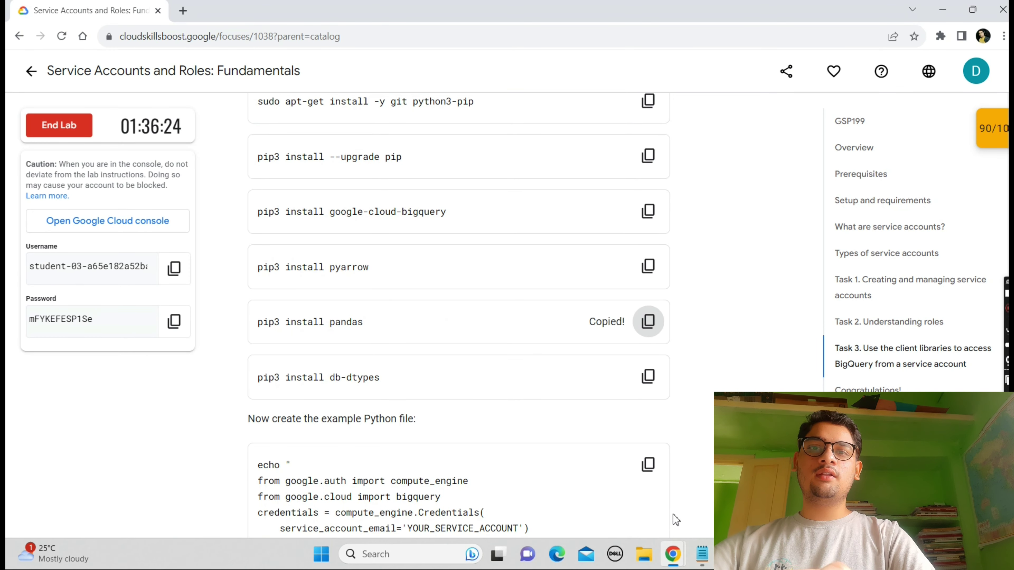
{"action": "mouse_move", "coordinate": [673, 555]}
{"action": "left_click", "coordinate": [706, 479]}
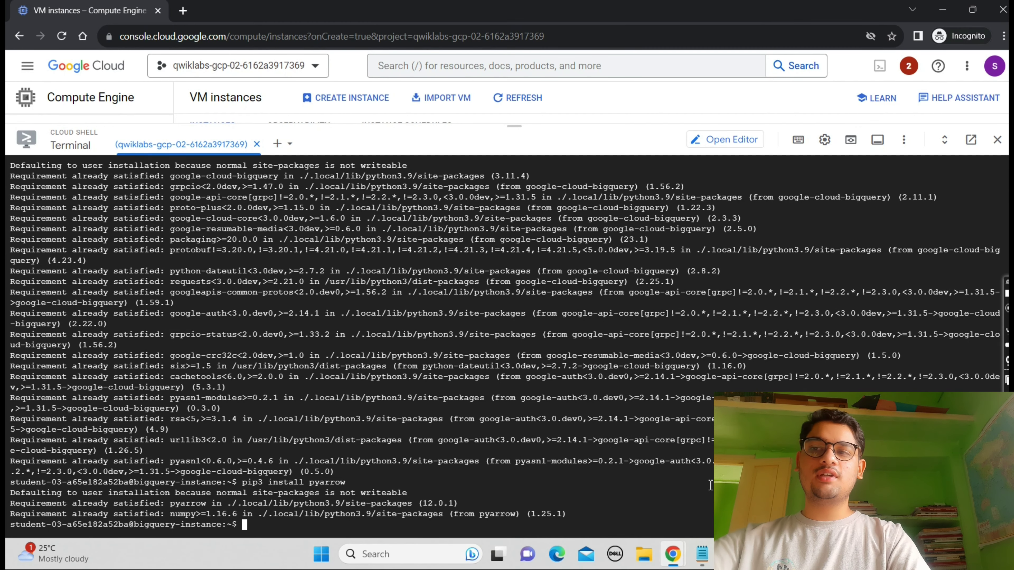
{"action": "key", "text": "ctrl+v"}
{"action": "key", "text": "Return"}
Copy the lab's pip3 install db-dtypes command and run it on the VM
{"action": "mouse_move", "coordinate": [673, 555]}
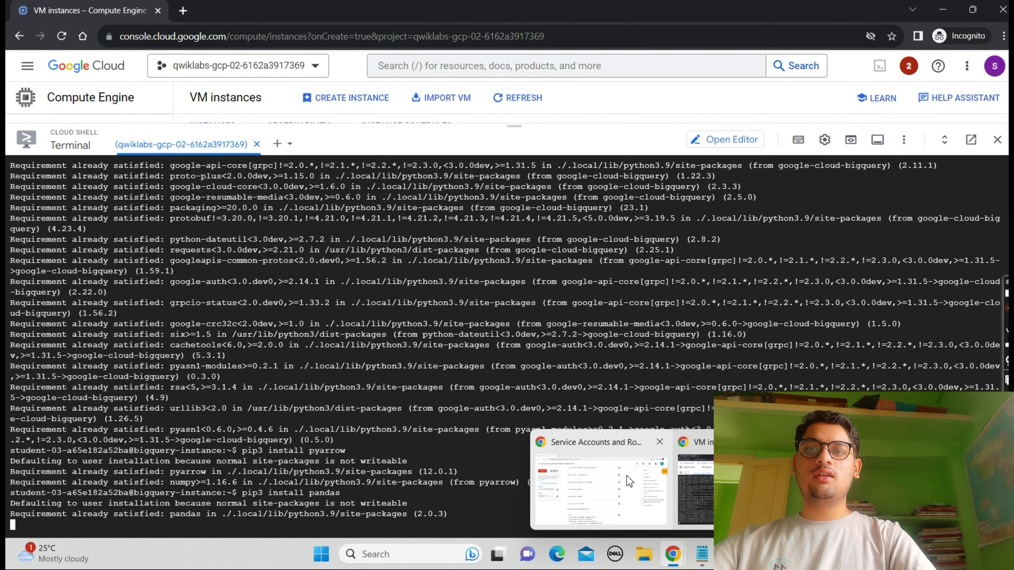
{"action": "left_click", "coordinate": [626, 475]}
{"action": "scroll", "coordinate": [627, 479], "scroll_direction": "down", "scroll_amount": 2}
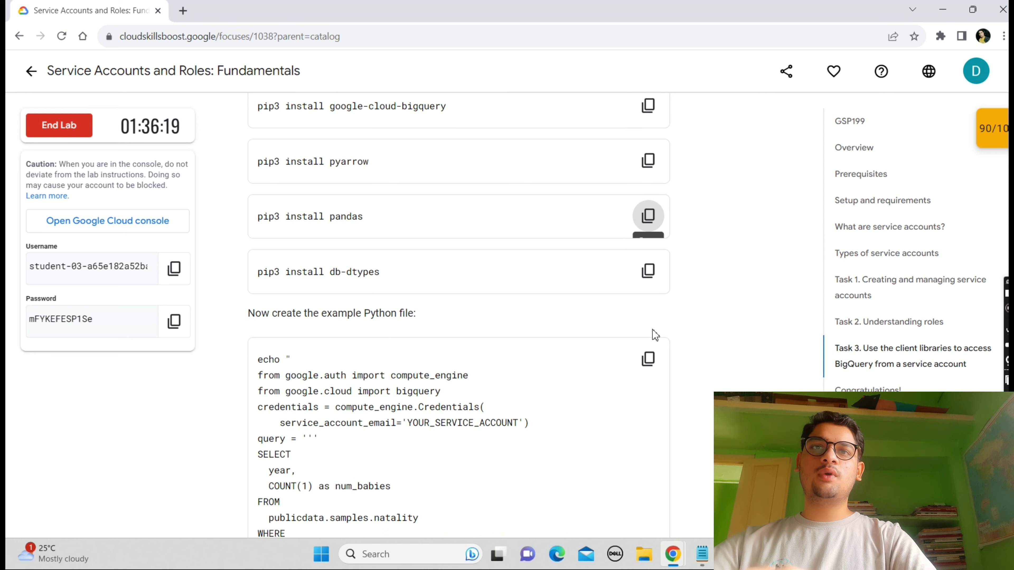
{"action": "left_click", "coordinate": [645, 280]}
{"action": "mouse_move", "coordinate": [673, 555]}
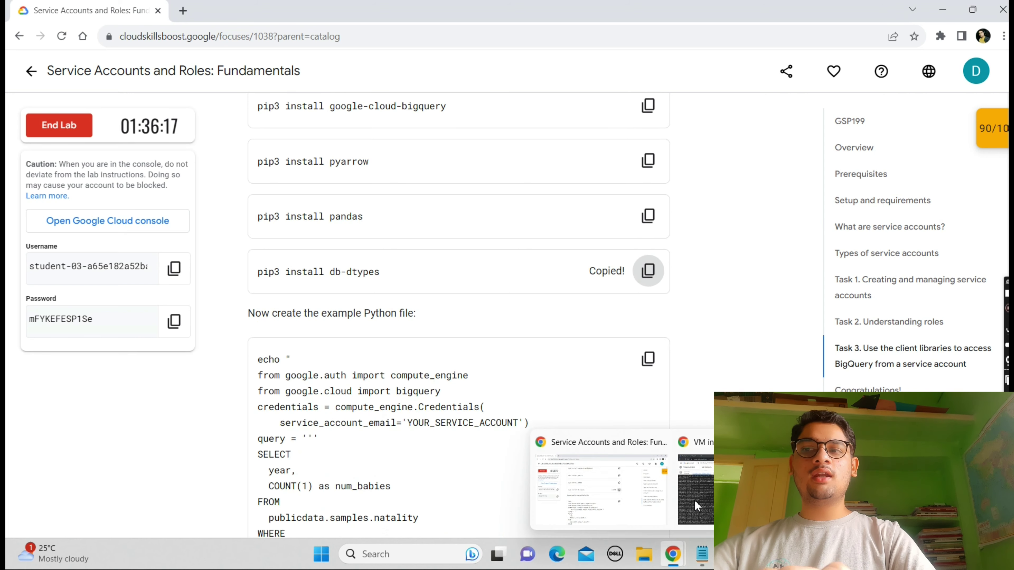
{"action": "left_click", "coordinate": [703, 499]}
{"action": "key", "text": "ctrl+v"}
{"action": "key", "text": "Return"}
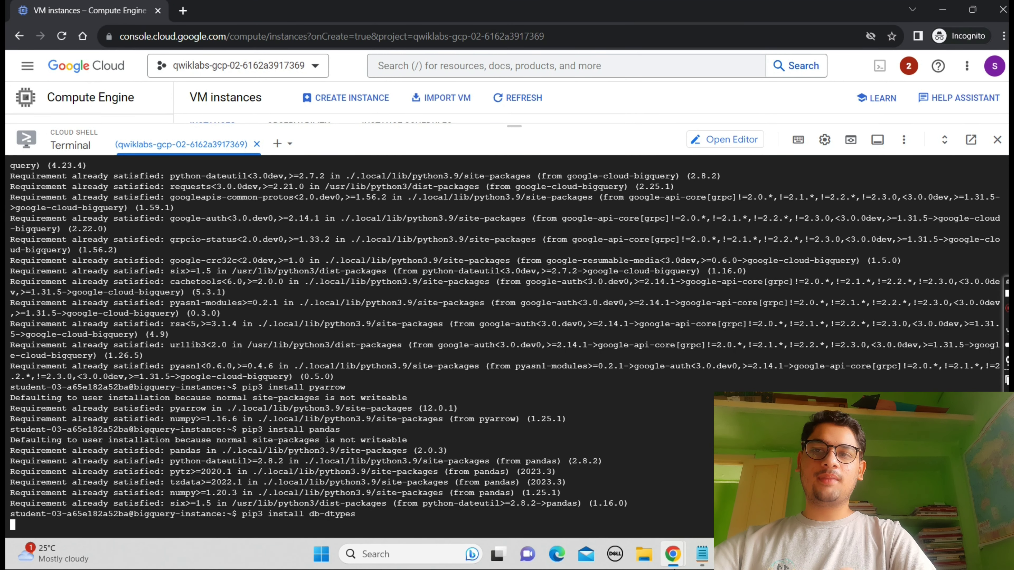
Recreate the example Python file query.py on the VM with the lab's echo command block
{"action": "left_click", "coordinate": [635, 506]}
{"action": "scroll", "coordinate": [652, 374], "scroll_direction": "down", "scroll_amount": 1}
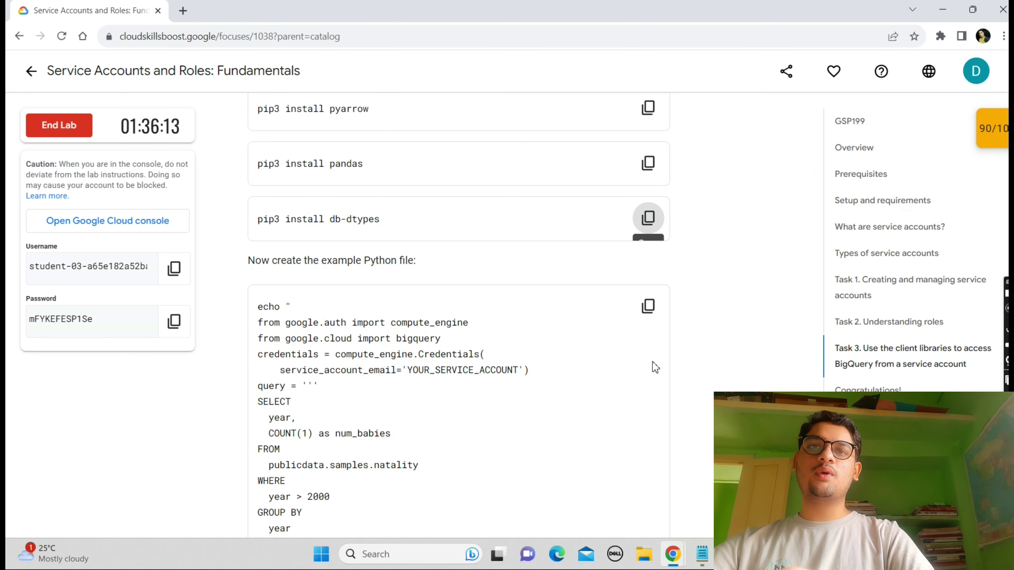
{"action": "left_click", "coordinate": [645, 304]}
{"action": "mouse_move", "coordinate": [673, 562]}
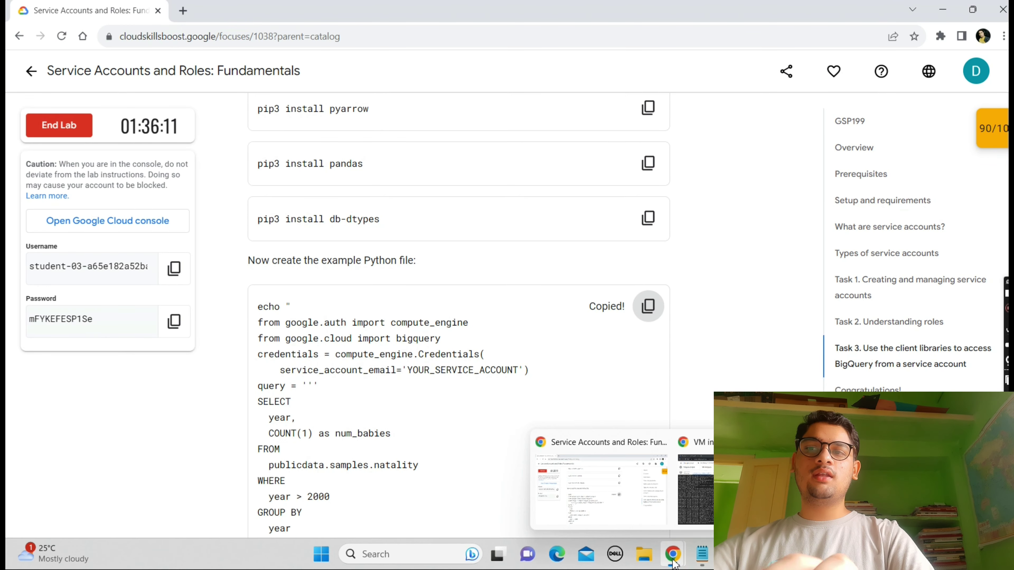
{"action": "left_click", "coordinate": [694, 490]}
{"action": "key", "text": "ctrl+v"}
{"action": "key", "text": "Return"}
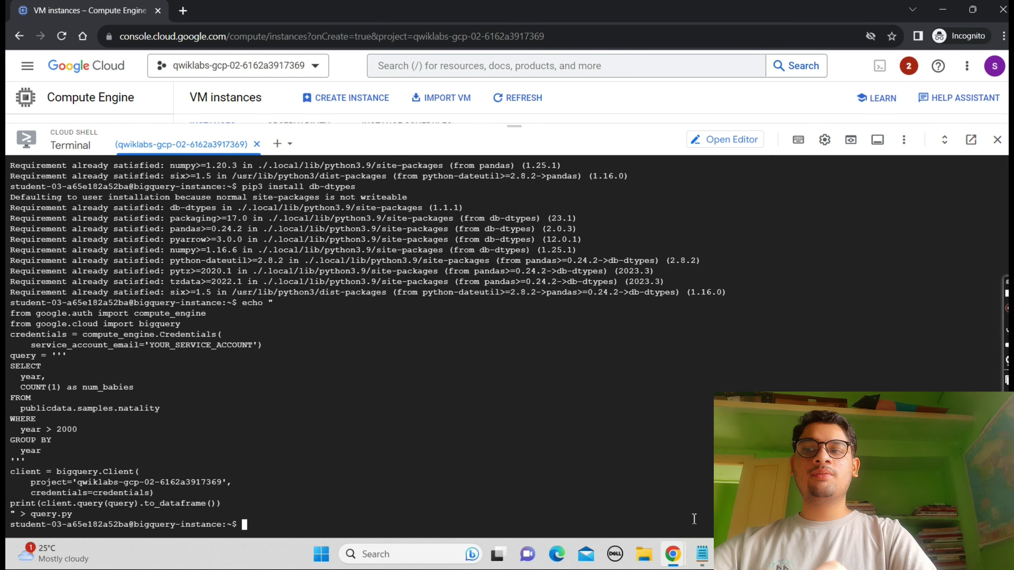
Add the project ID to query.py by running the lab's first sed command on the VM
{"action": "left_click", "coordinate": [621, 499]}
{"action": "scroll", "coordinate": [619, 495], "scroll_direction": "down", "scroll_amount": 10}
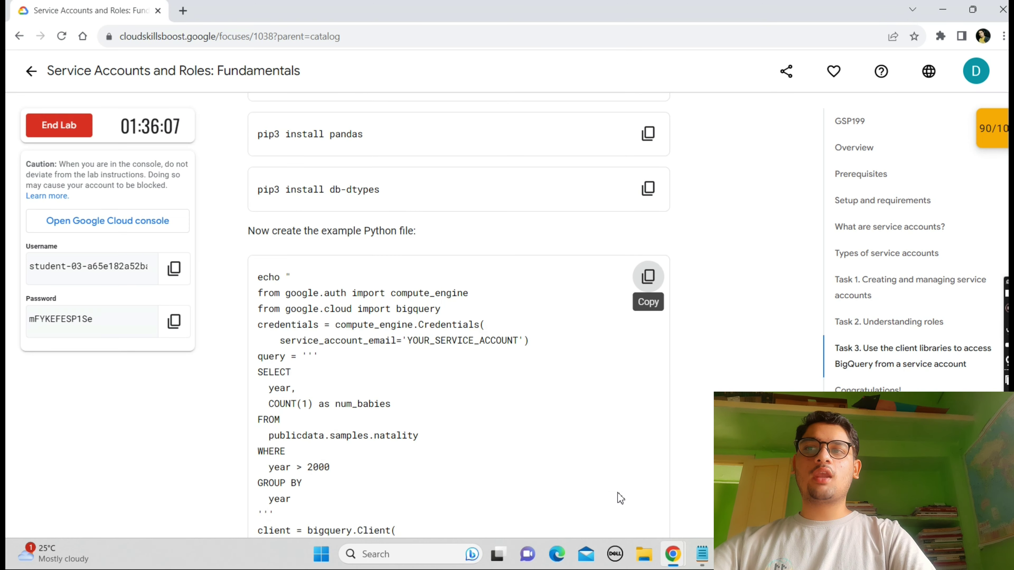
{"action": "scroll", "coordinate": [620, 495], "scroll_direction": "down", "scroll_amount": 2}
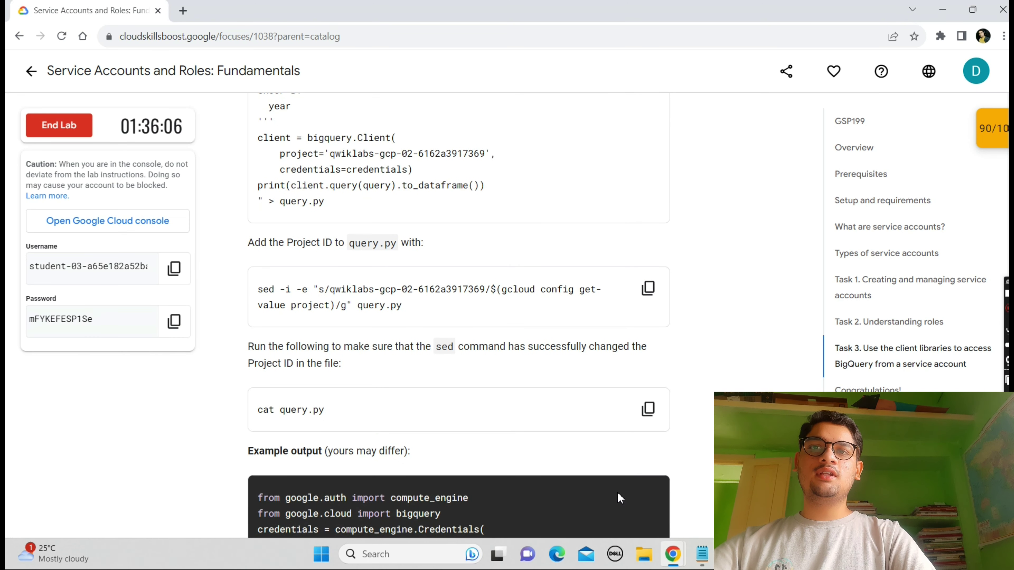
{"action": "left_click", "coordinate": [648, 288]}
{"action": "mouse_move", "coordinate": [680, 539]}
{"action": "left_click", "coordinate": [689, 518]}
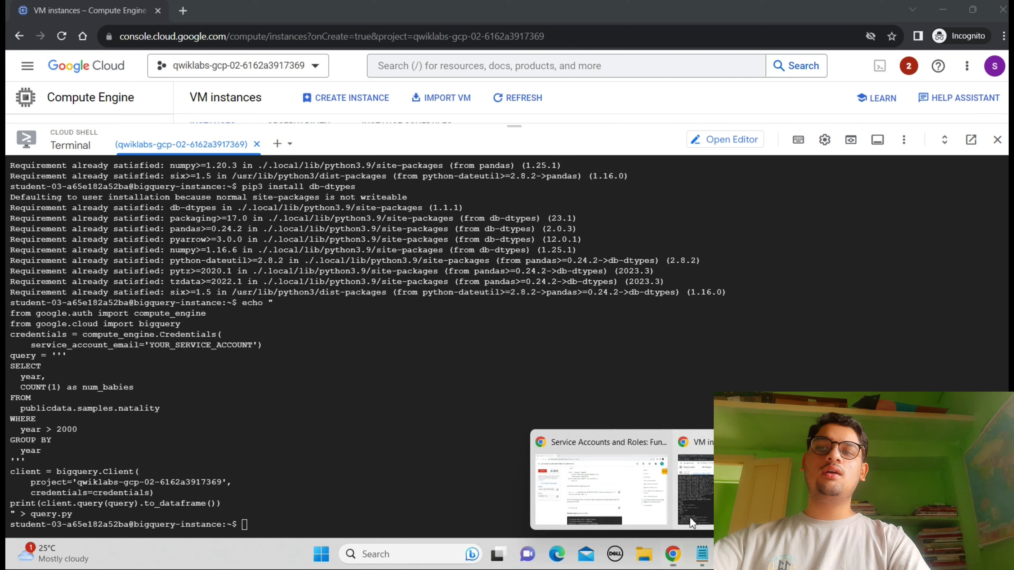
{"action": "key", "text": "ctrl+v"}
{"action": "key", "text": "Return"}
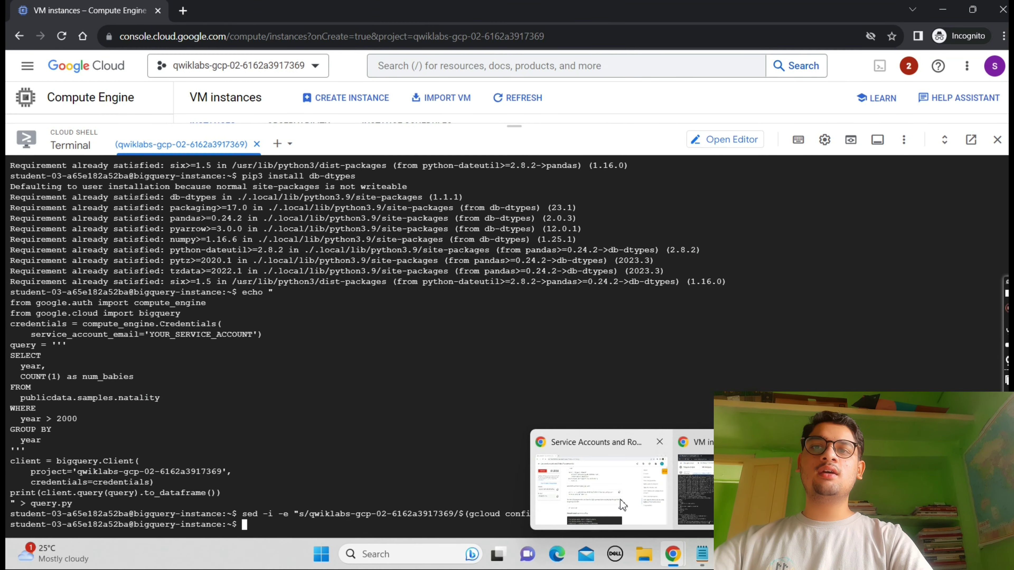
Add the bigquery-qwiklab service account email to query.py with the lab's sed command for YOUR_SERVICE_ACCOUNT
{"action": "left_click", "coordinate": [620, 499]}
{"action": "scroll", "coordinate": [620, 499], "scroll_direction": "down", "scroll_amount": 5}
{"action": "scroll", "coordinate": [620, 500], "scroll_direction": "down", "scroll_amount": 8}
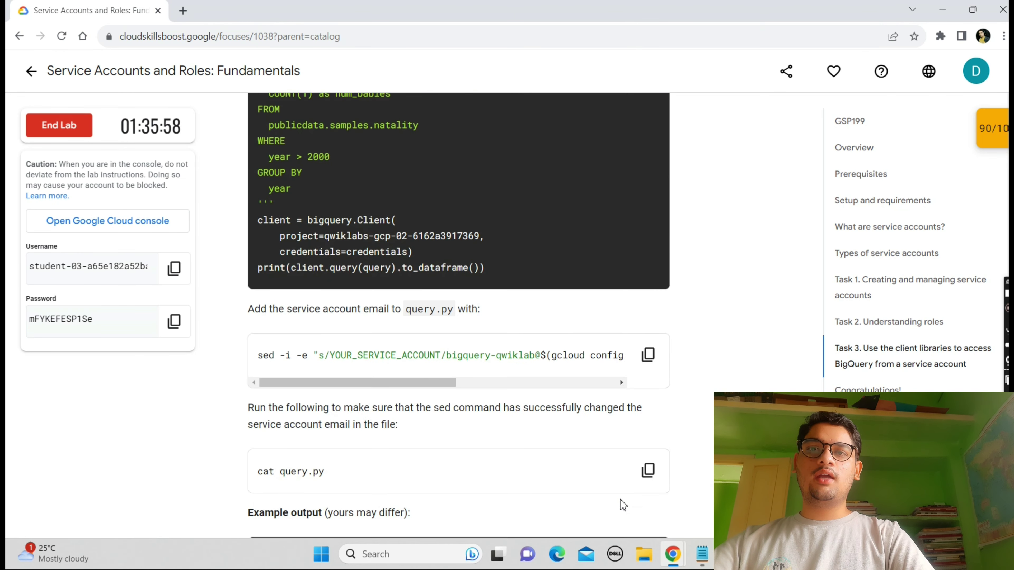
{"action": "left_click", "coordinate": [648, 355]}
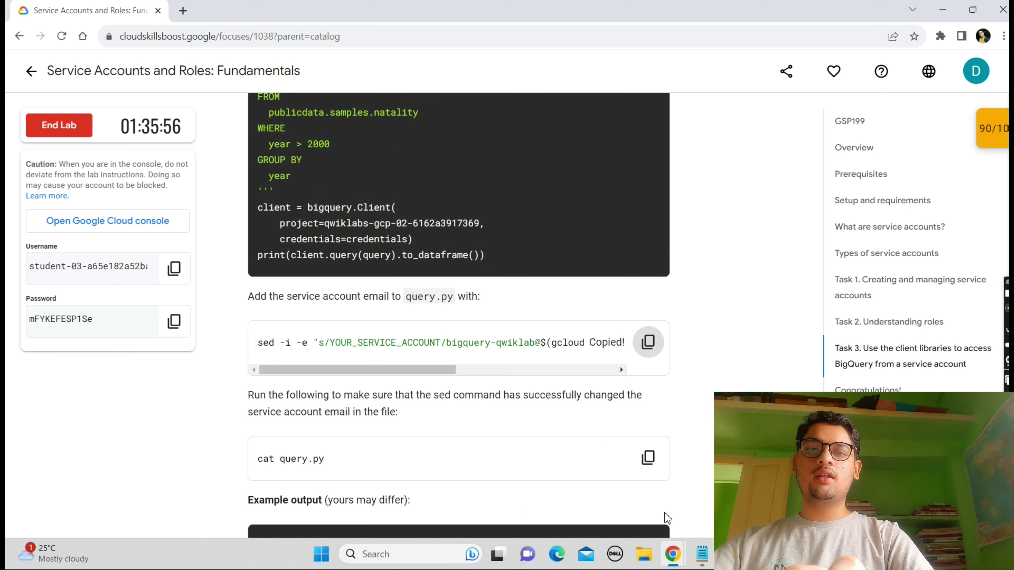
{"action": "mouse_move", "coordinate": [675, 555]}
{"action": "left_click", "coordinate": [708, 496]}
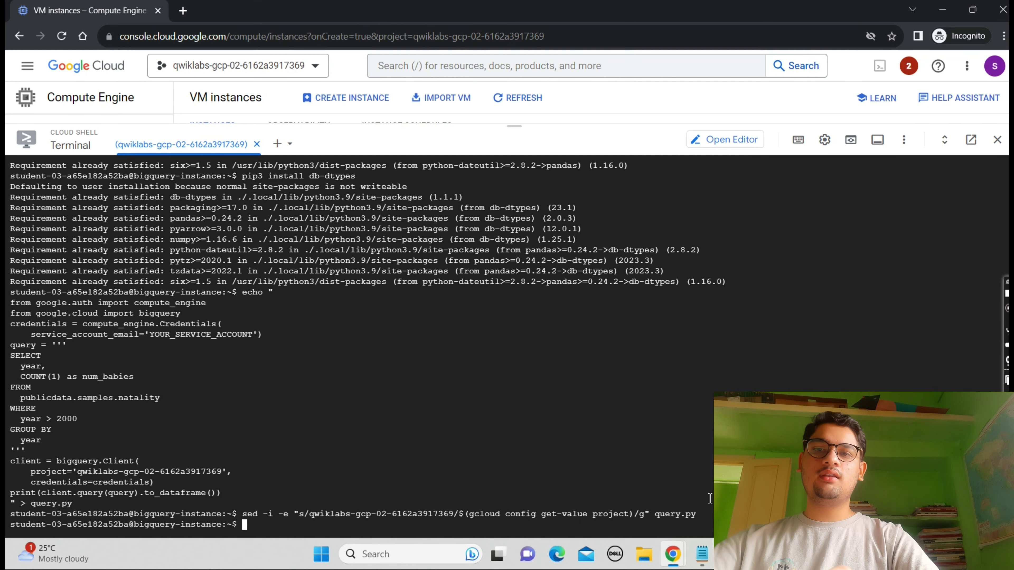
{"action": "key", "text": "ctrl+v"}
{"action": "key", "text": "Return"}
Copy the lab's python3 query.py command and run the BigQuery query on the VM
{"action": "mouse_move", "coordinate": [673, 555]}
{"action": "left_click", "coordinate": [647, 495]}
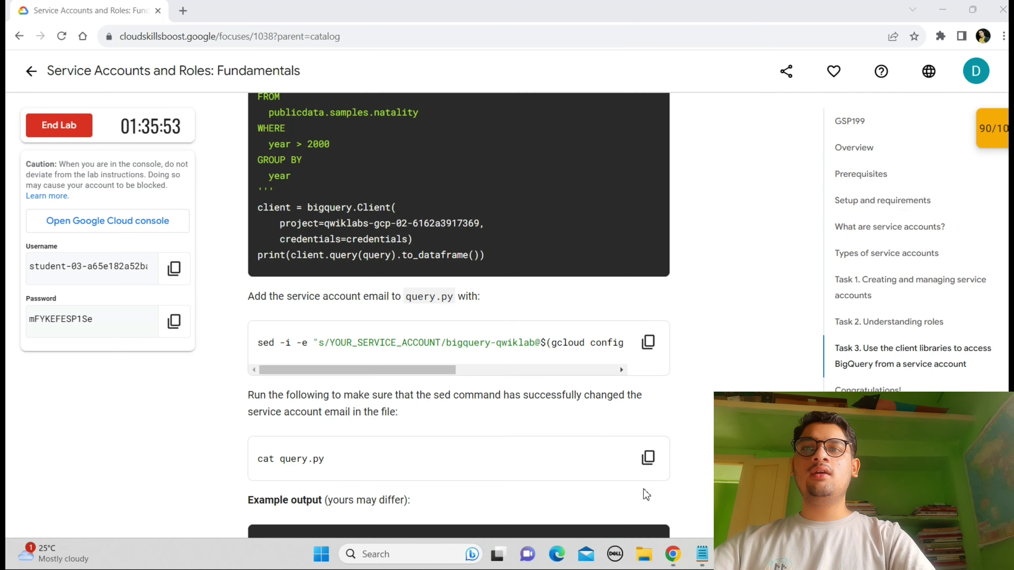
{"action": "scroll", "coordinate": [646, 495], "scroll_direction": "down", "scroll_amount": 8}
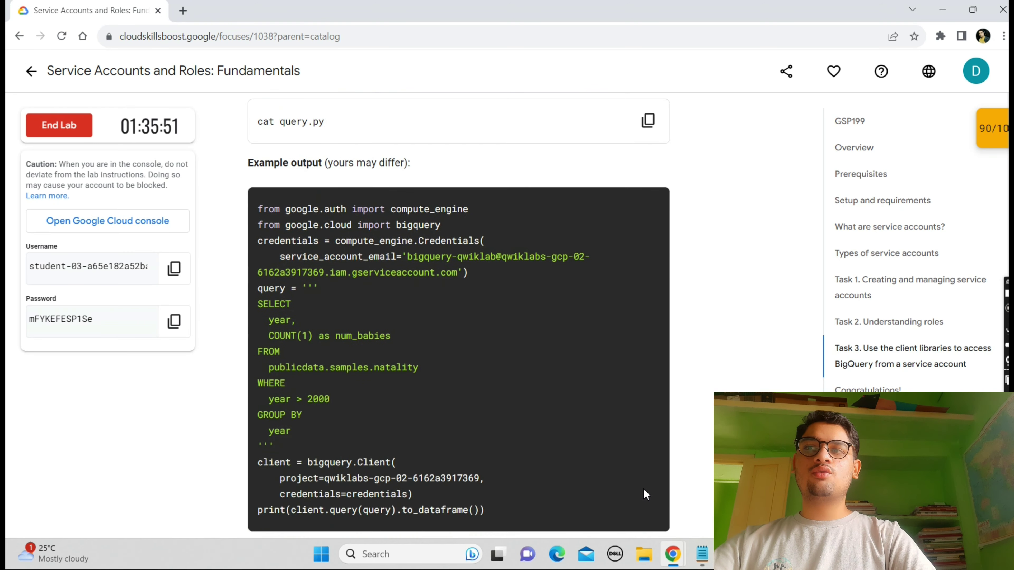
{"action": "scroll", "coordinate": [645, 494], "scroll_direction": "down", "scroll_amount": 8}
{"action": "left_click", "coordinate": [650, 219]}
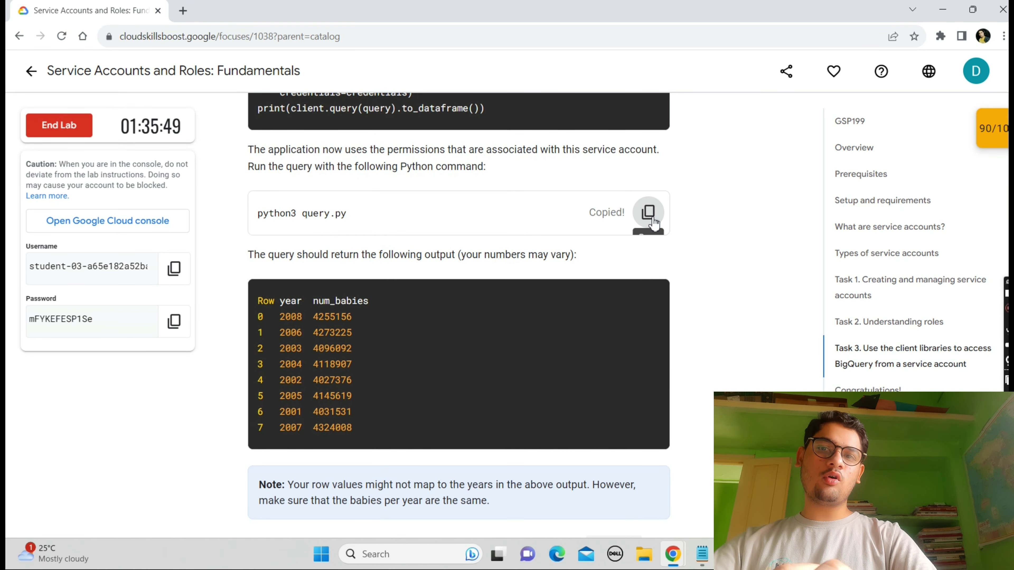
{"action": "mouse_move", "coordinate": [673, 556]}
{"action": "left_click", "coordinate": [693, 459]}
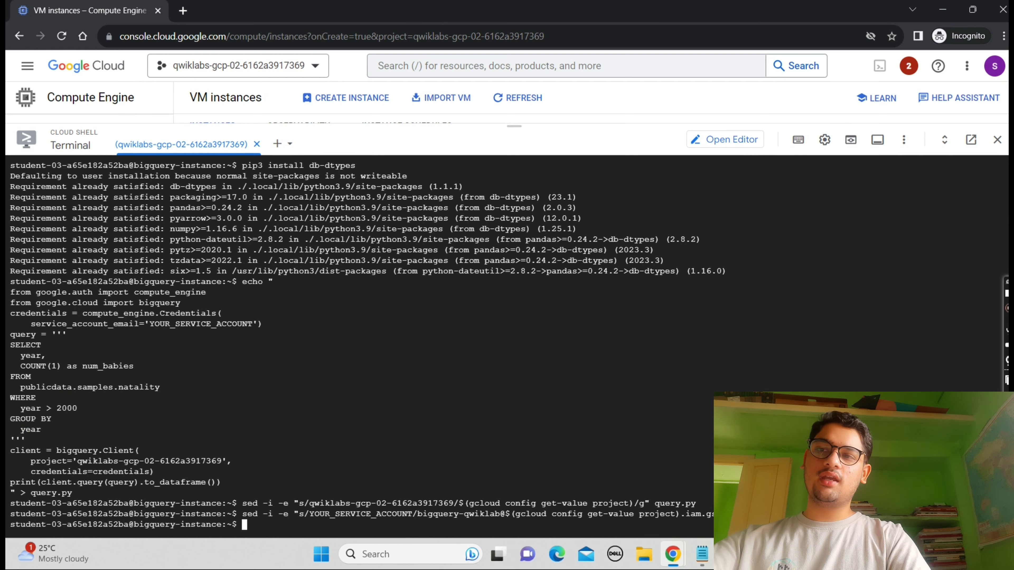
{"action": "key", "text": "ctrl+v"}
{"action": "key", "text": "Return"}
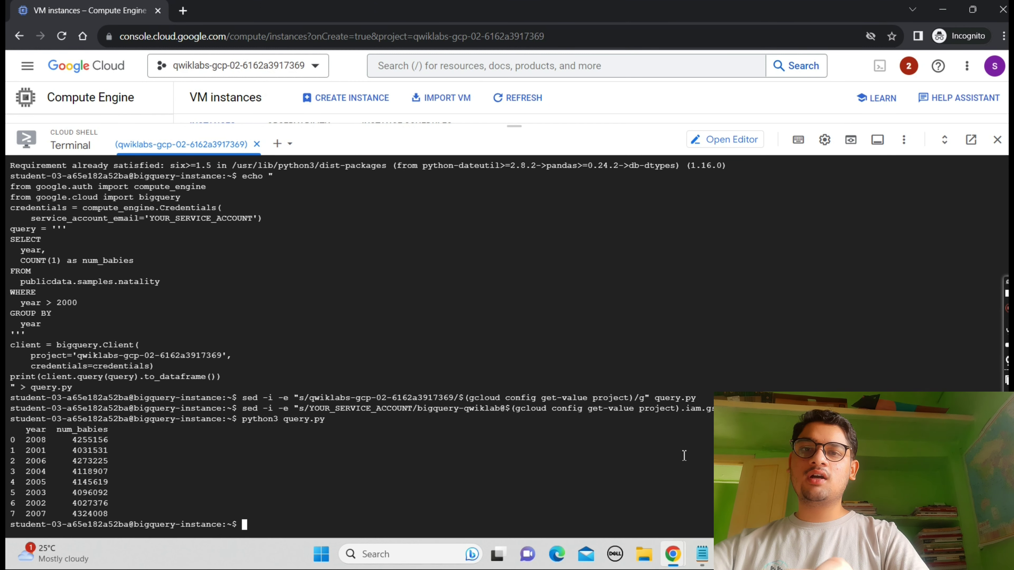
Return to the lab page and check progress on the Access BigQuery from a Service Account objective, noting the service account it names
{"action": "mouse_move", "coordinate": [673, 553]}
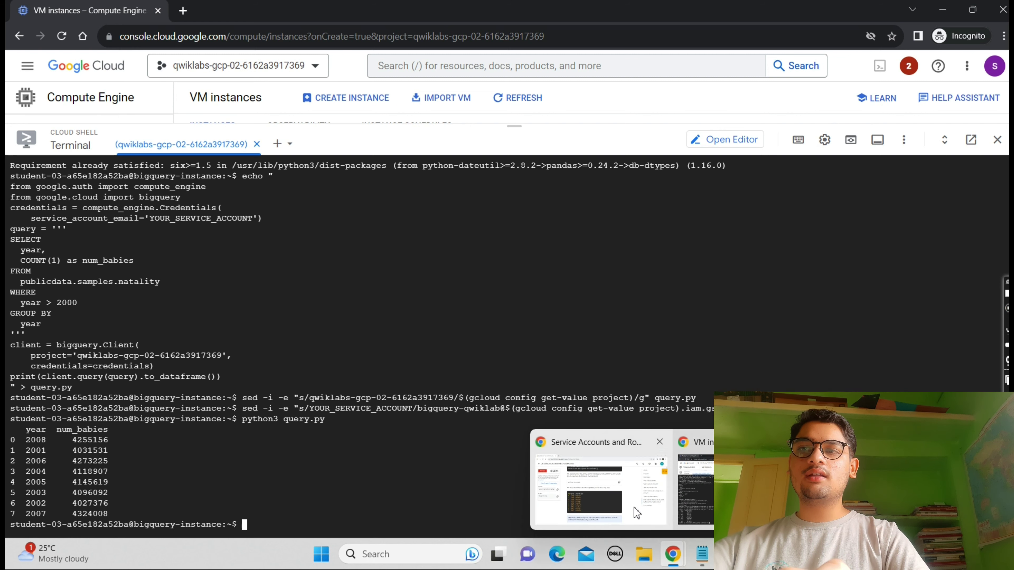
{"action": "left_click", "coordinate": [634, 507]}
{"action": "scroll", "coordinate": [648, 454], "scroll_direction": "down", "scroll_amount": 6}
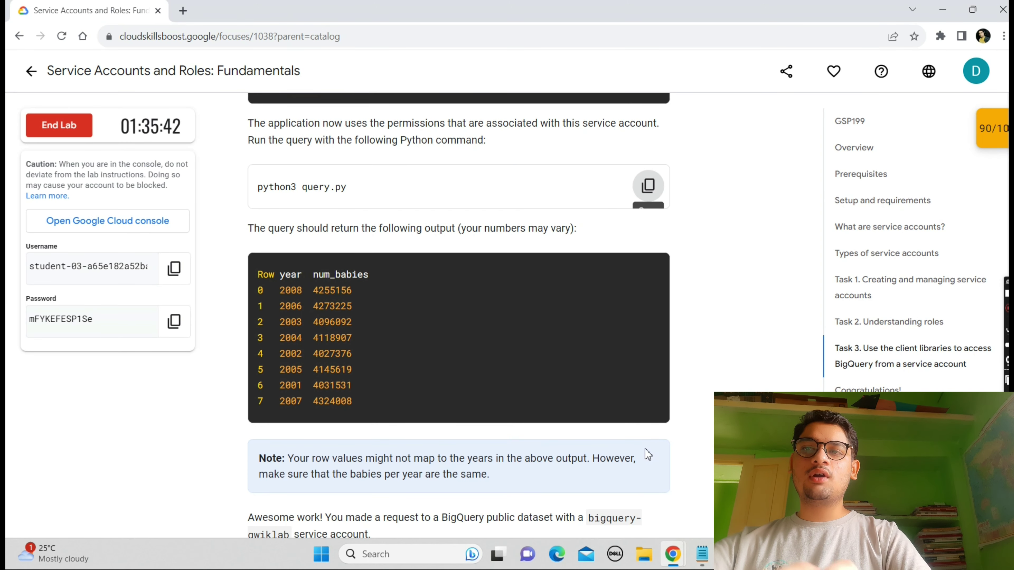
{"action": "left_click", "coordinate": [389, 418]}
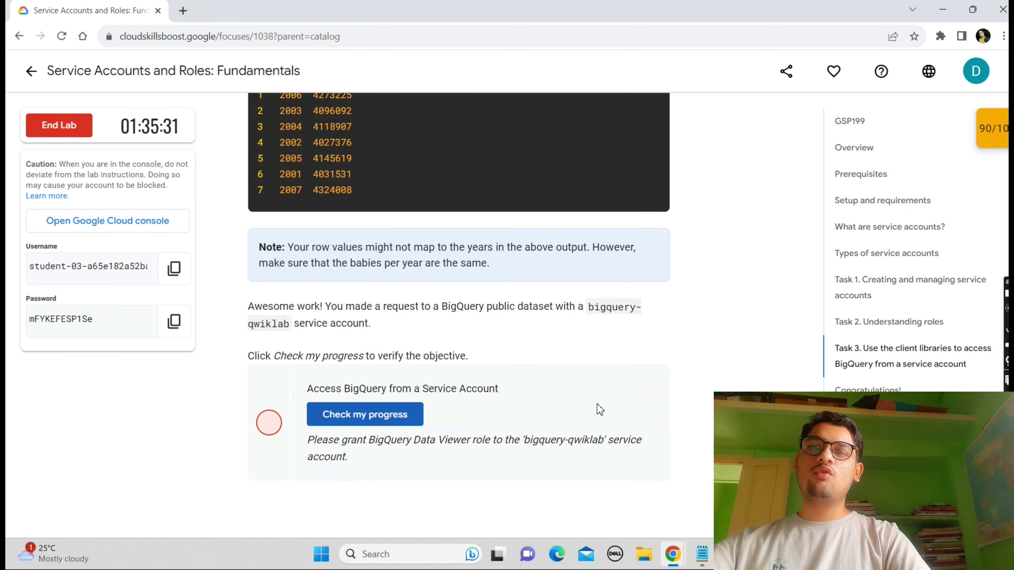
{"action": "left_click", "coordinate": [386, 413]}
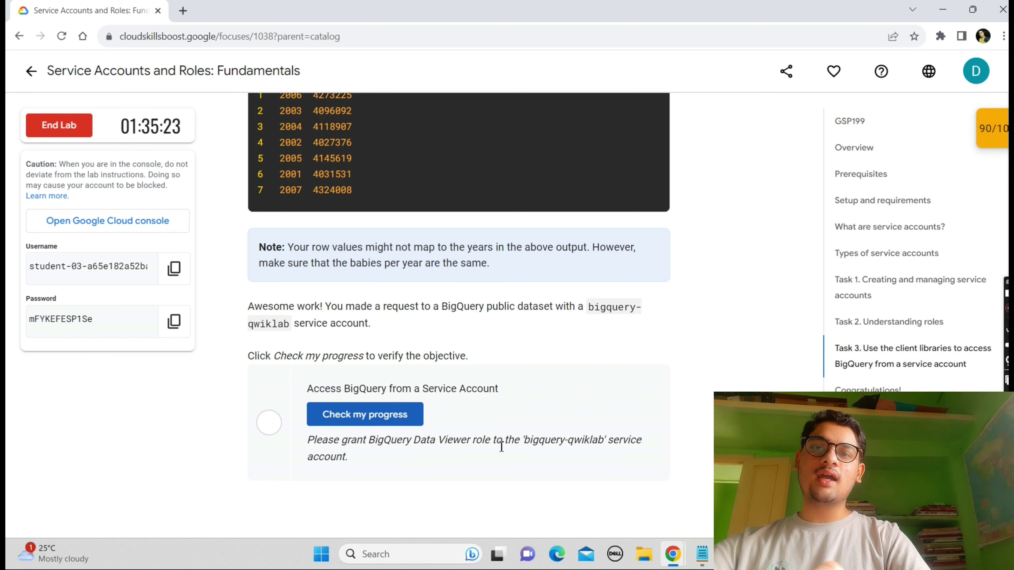
{"action": "left_click_drag", "start_coordinate": [527, 441], "coordinate": [601, 449]}
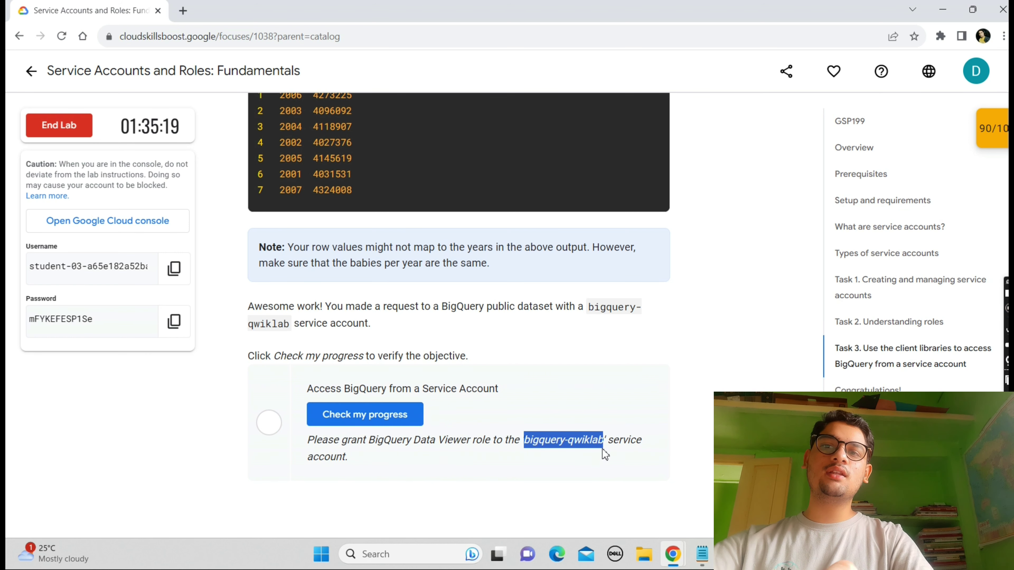
Switch to the Cloud console, shrink the Cloud Shell terminal, and open the project's IAM permissions page
{"action": "mouse_move", "coordinate": [671, 559]}
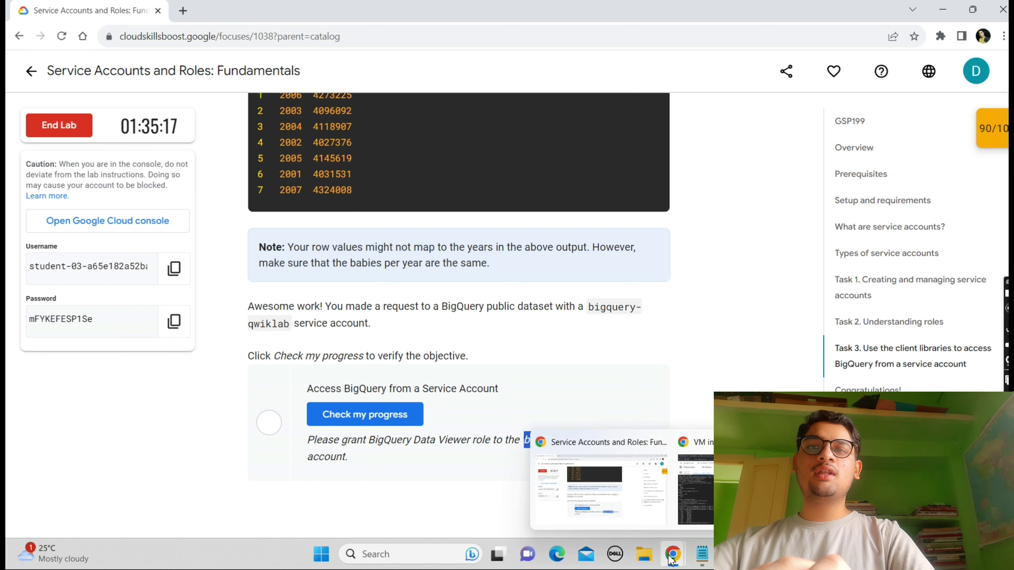
{"action": "left_click", "coordinate": [708, 489]}
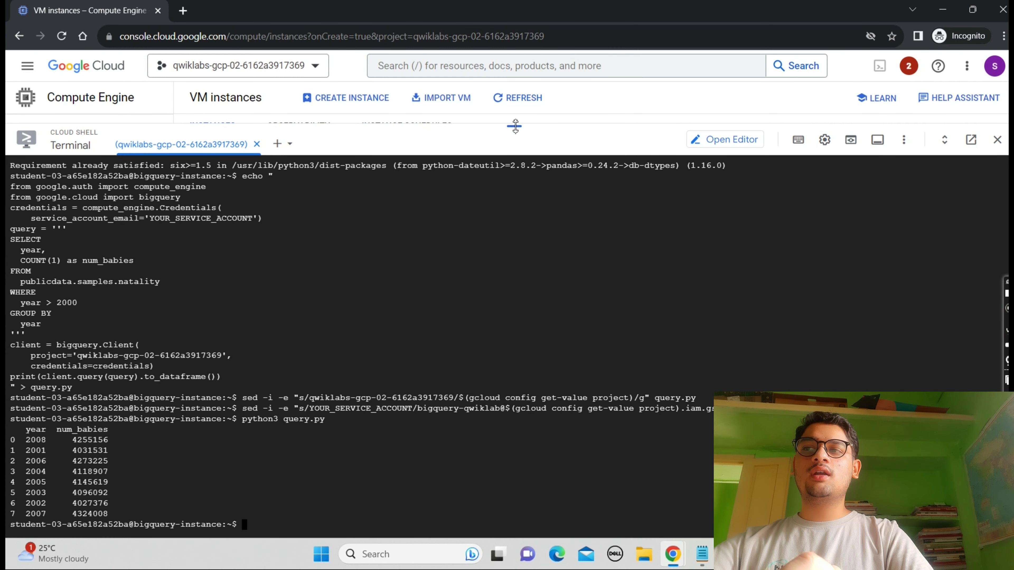
{"action": "left_click_drag", "start_coordinate": [515, 126], "coordinate": [514, 509]}
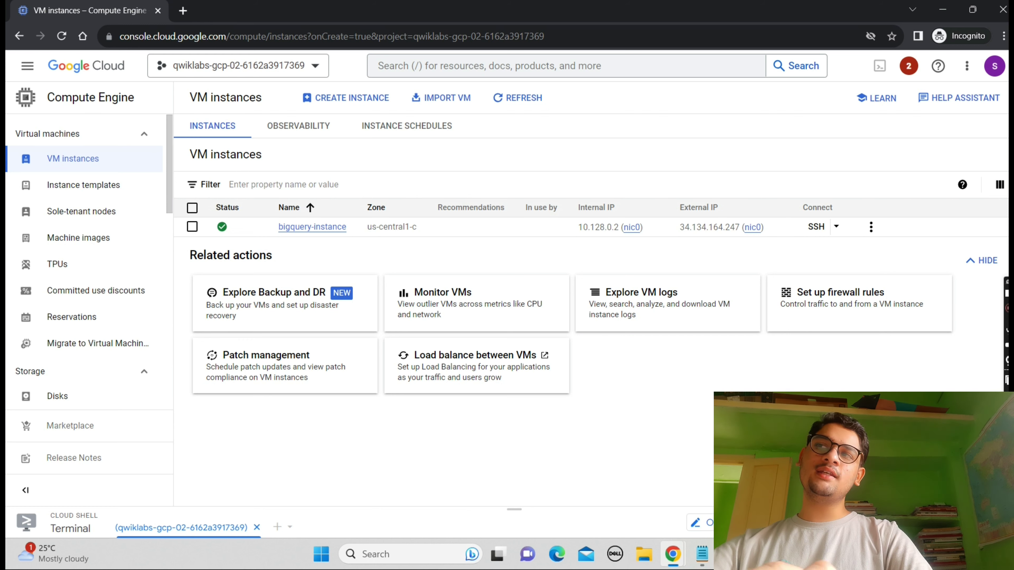
{"action": "left_click", "coordinate": [27, 66]}
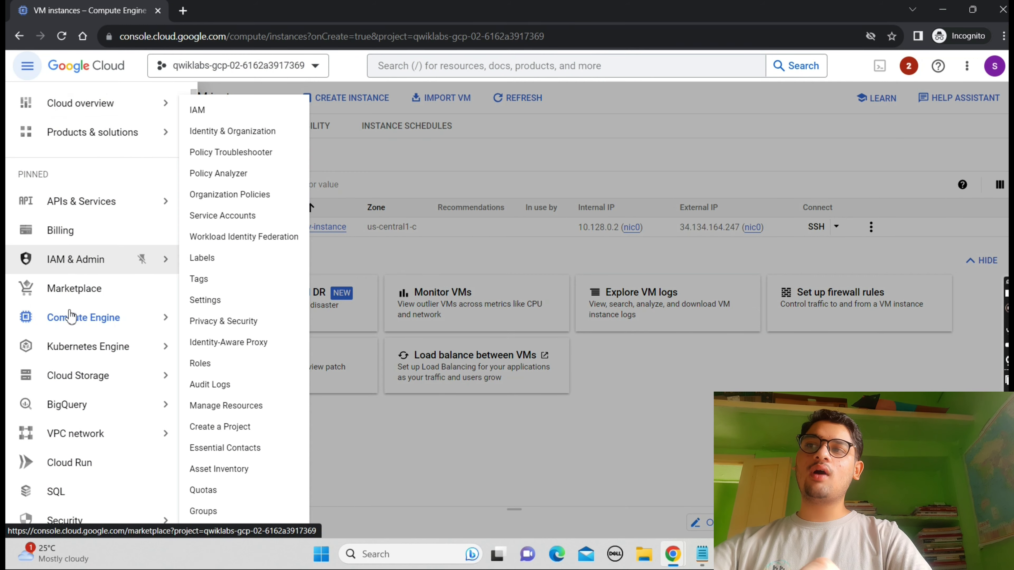
{"action": "left_click", "coordinate": [76, 272]}
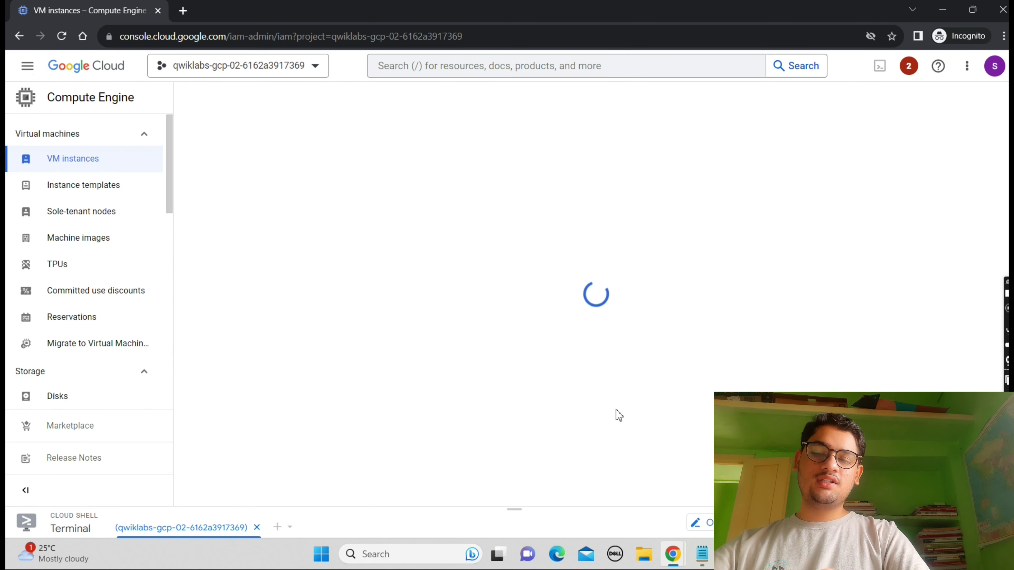
{"action": "mouse_move", "coordinate": [673, 554]}
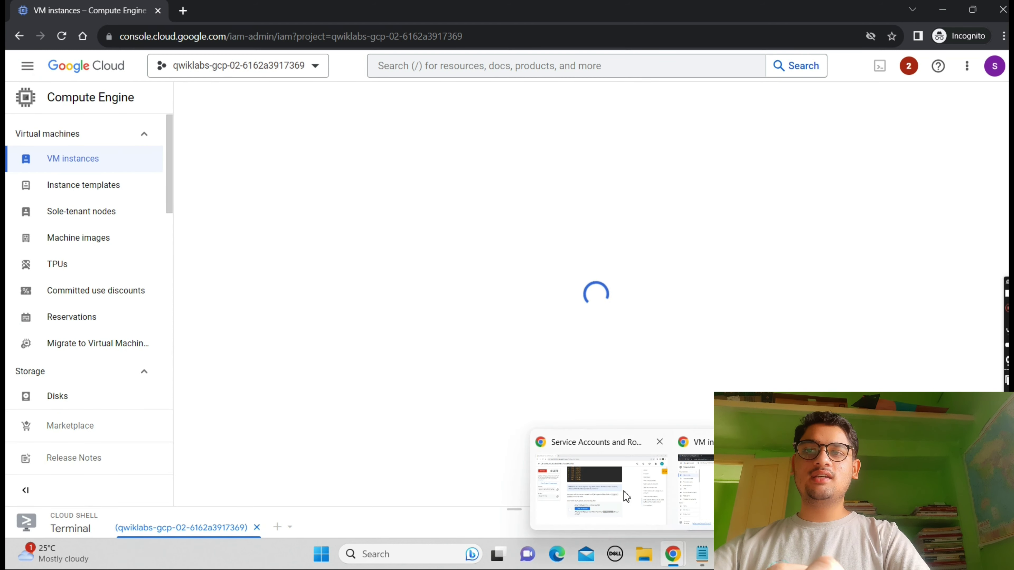
{"action": "left_click", "coordinate": [606, 475]}
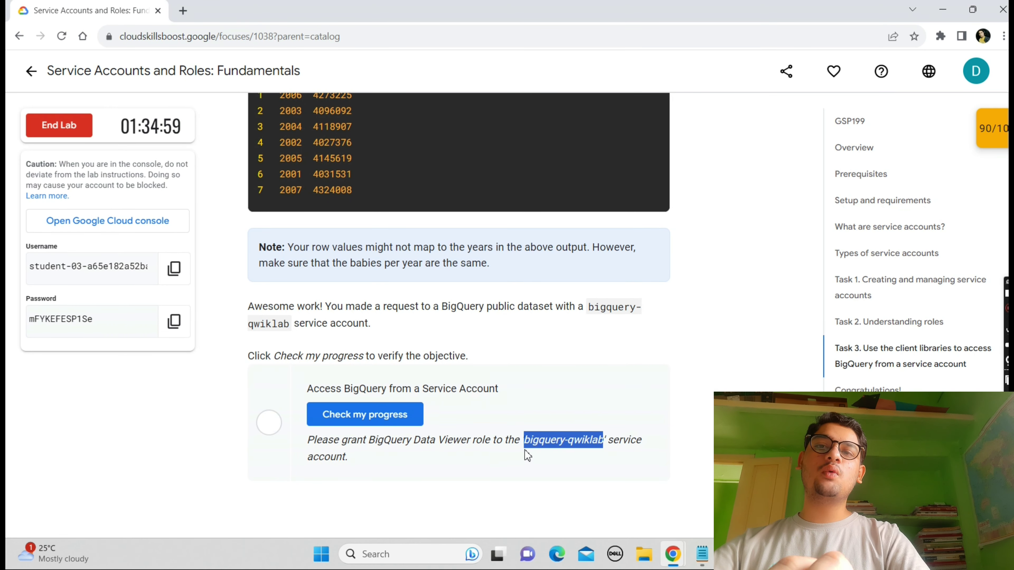
{"action": "mouse_move", "coordinate": [671, 547]}
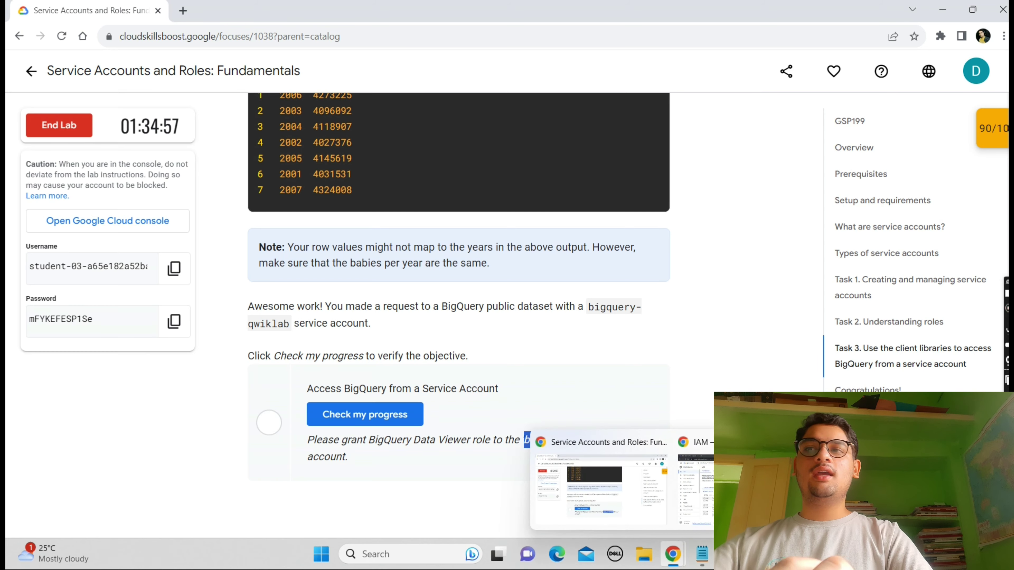
{"action": "left_click", "coordinate": [694, 464]}
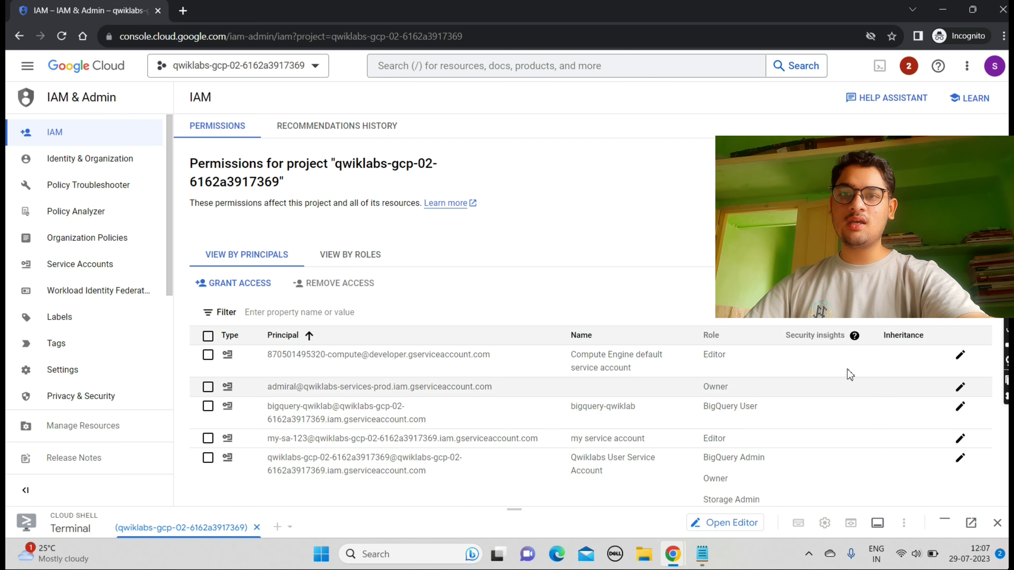
Add another role entry to the bigquery-qwiklab service account's access and copy the role name BigQuery Data Viewer from the lab's hint
{"action": "left_click", "coordinate": [960, 407]}
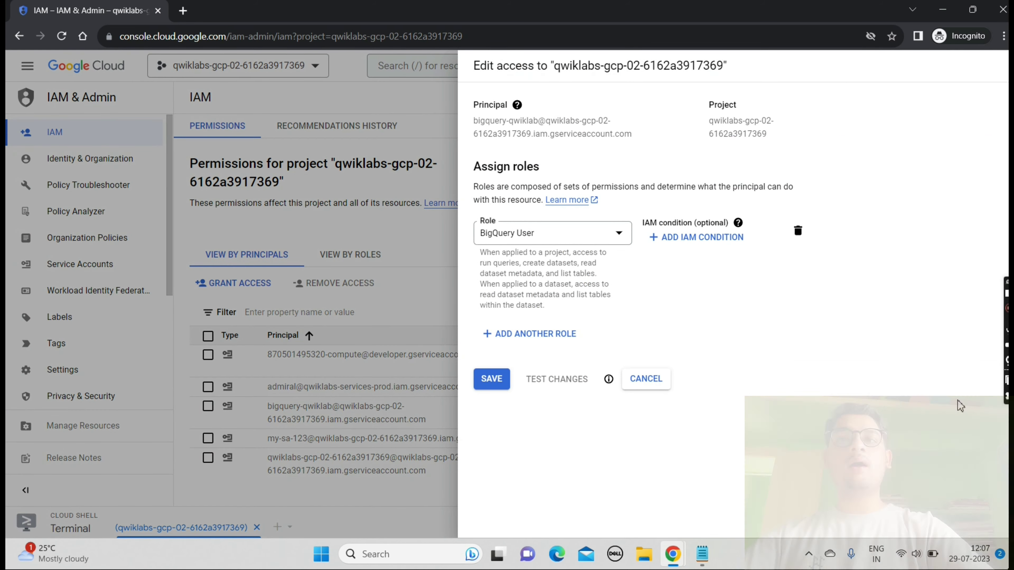
{"action": "left_click", "coordinate": [564, 346]}
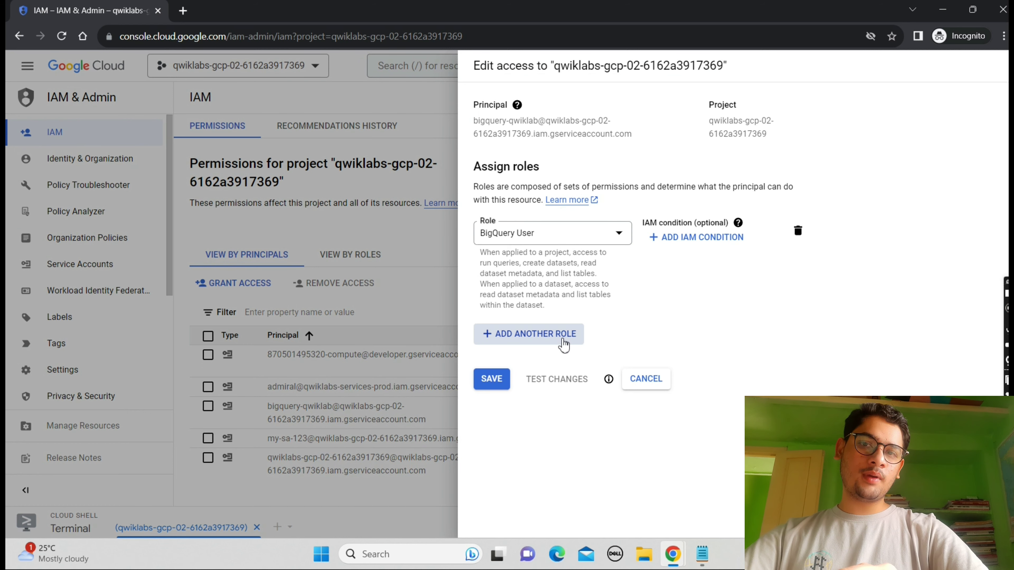
{"action": "mouse_move", "coordinate": [673, 554]}
{"action": "left_click", "coordinate": [622, 510]}
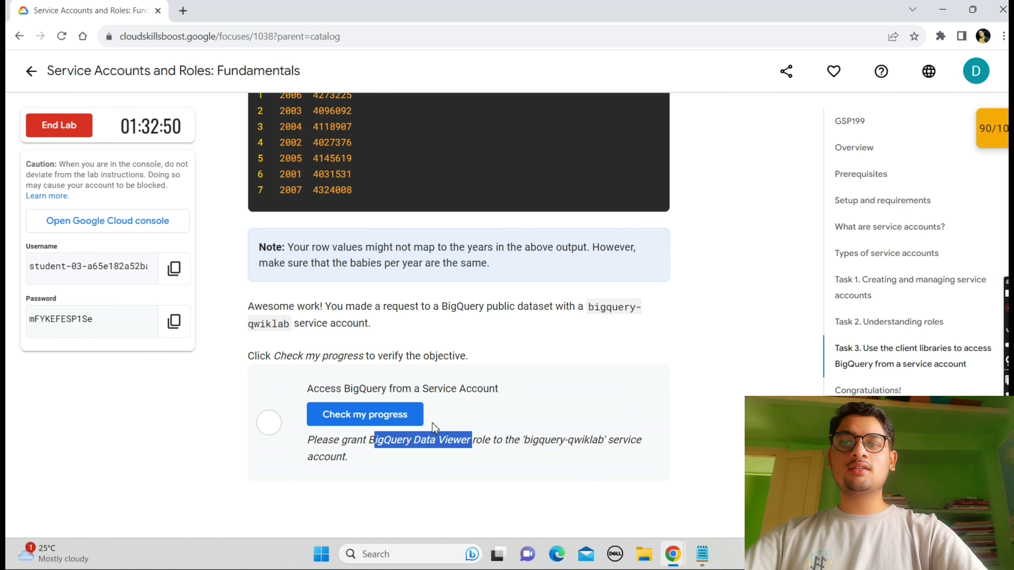
{"action": "left_click", "coordinate": [373, 441]}
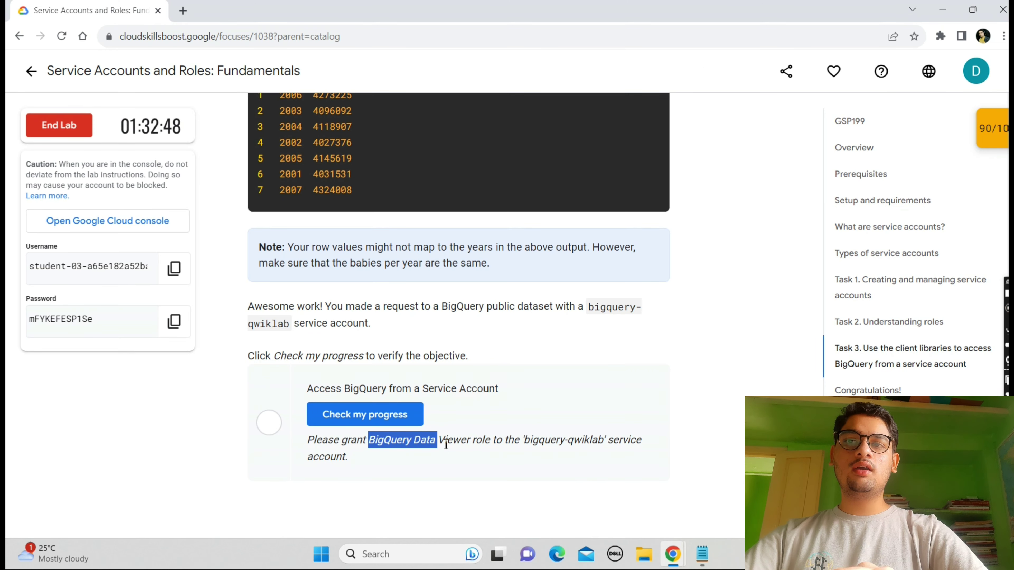
{"action": "mouse_move", "coordinate": [467, 447]}
{"action": "left_mouse_down"}
{"action": "mouse_move", "coordinate": [473, 456]}
{"action": "mouse_move", "coordinate": [471, 444]}
{"action": "left_mouse_up"}
{"action": "key", "text": "ctrl+c"}
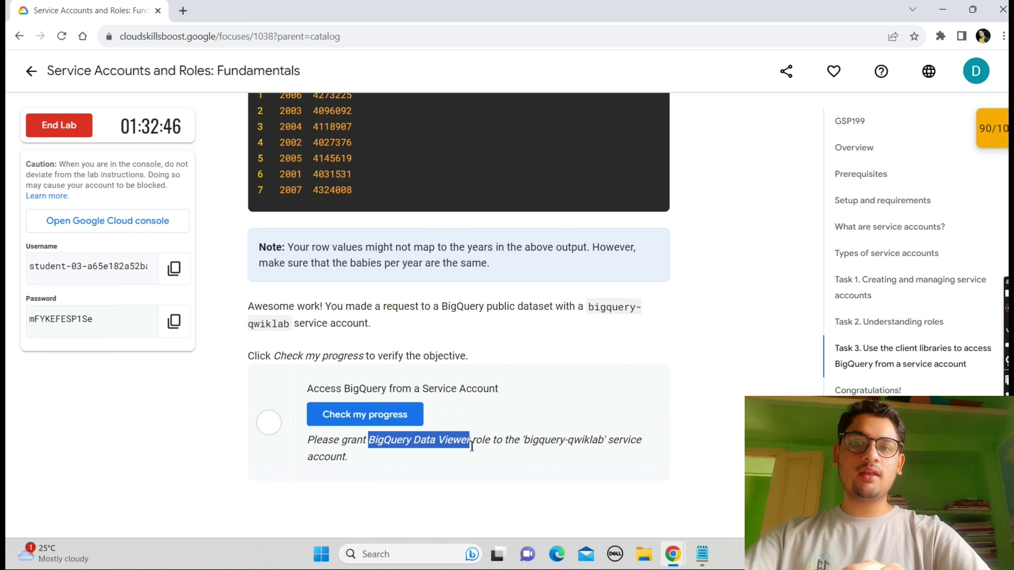
Assign the BigQuery Data Viewer role in the new role entry for bigquery-qwiklab and save the access changes
{"action": "mouse_move", "coordinate": [678, 562]}
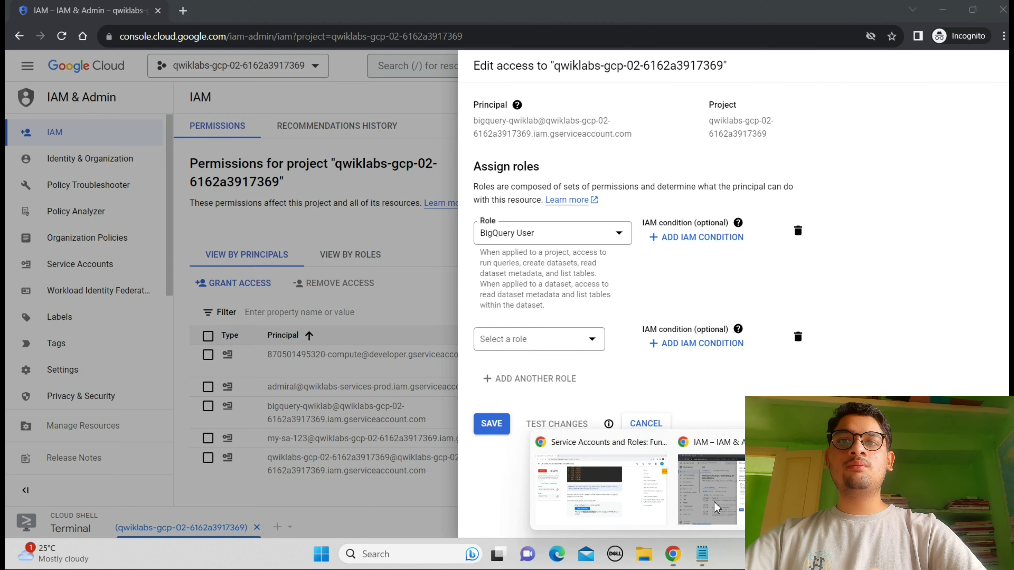
{"action": "left_click", "coordinate": [712, 496]}
{"action": "left_click", "coordinate": [553, 345]}
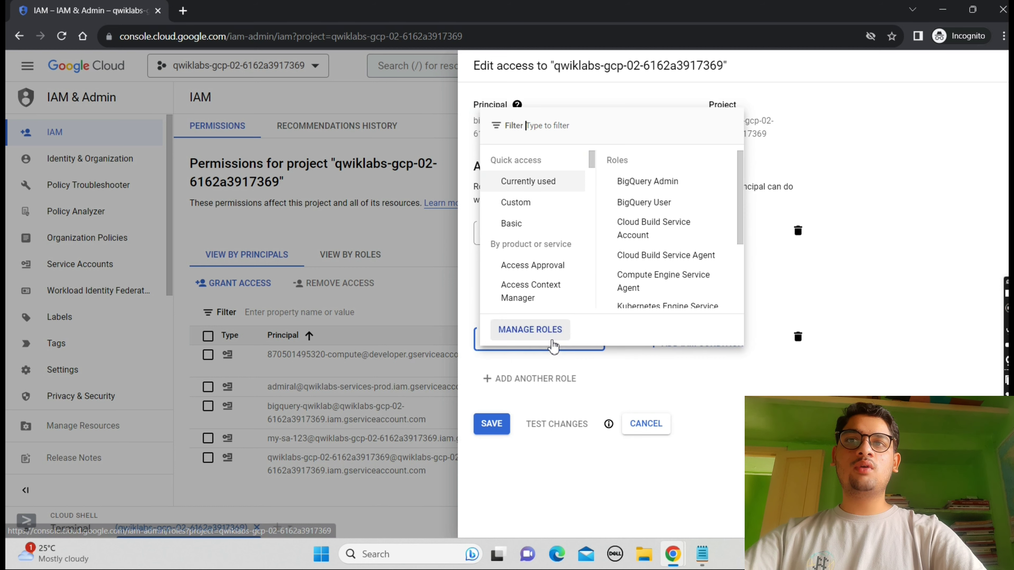
{"action": "key", "text": "ctrl+v"}
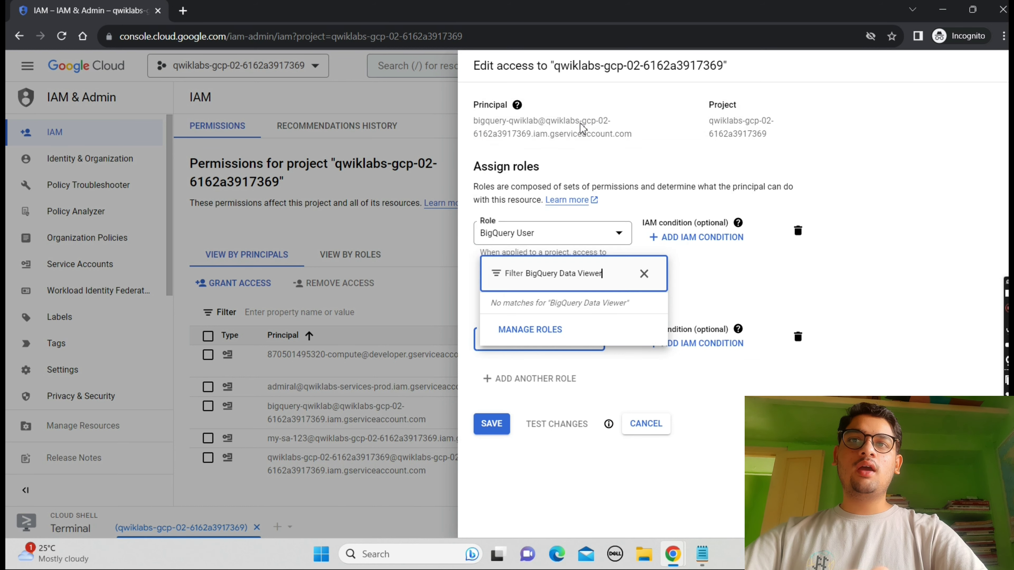
{"action": "left_click", "coordinate": [525, 181]}
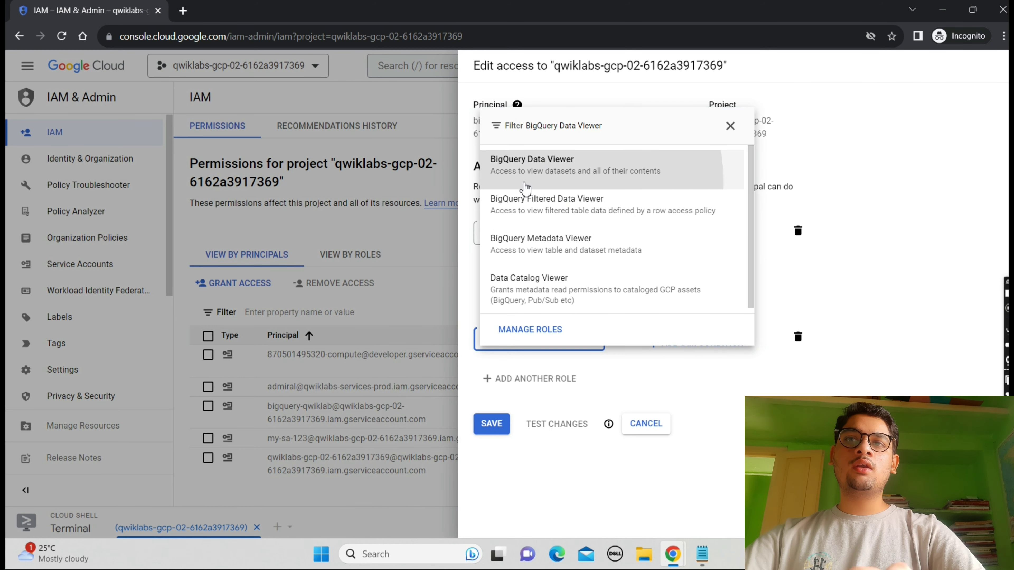
{"action": "left_click", "coordinate": [501, 450]}
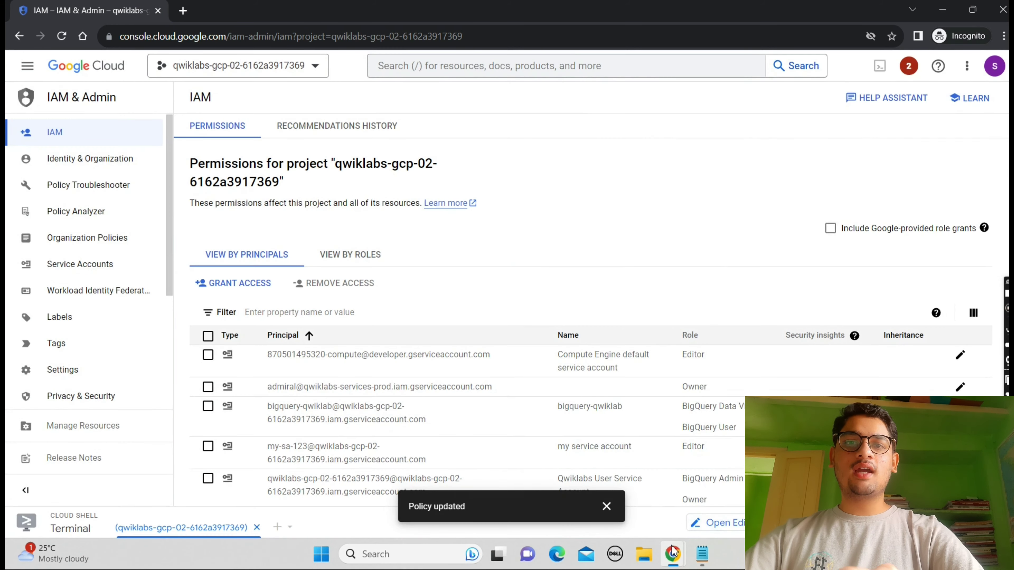
Return to the lab page and verify the Access BigQuery from a Service Account objective, repeating the progress check if needed
{"action": "mouse_move", "coordinate": [673, 552]}
{"action": "left_click", "coordinate": [596, 487]}
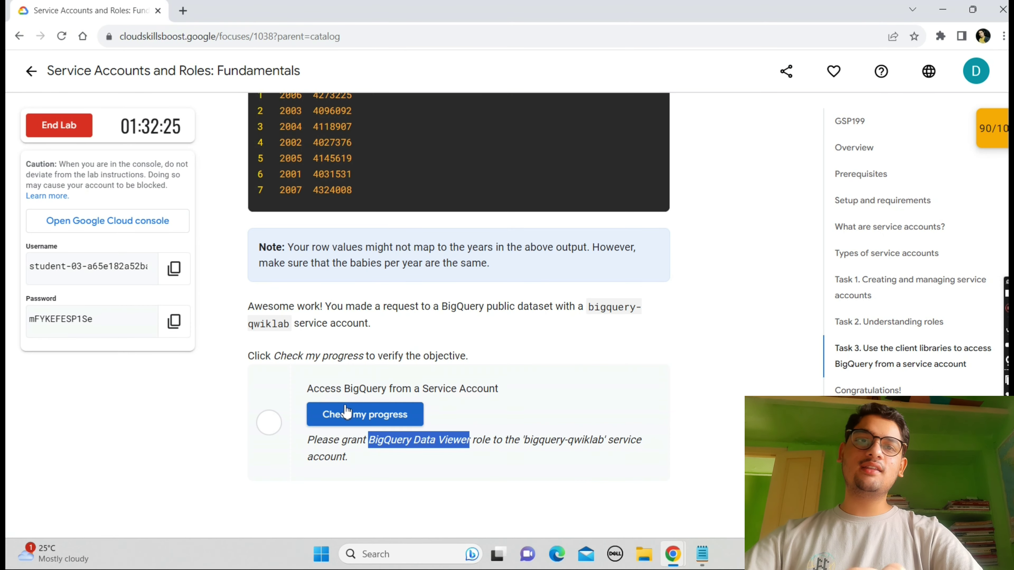
{"action": "left_click", "coordinate": [347, 411]}
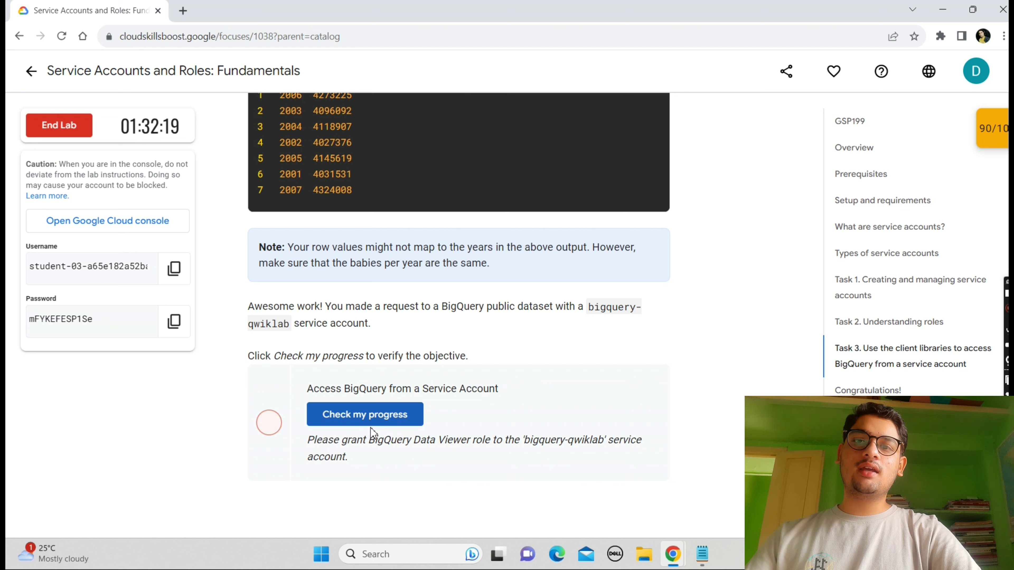
{"action": "left_click", "coordinate": [357, 420]}
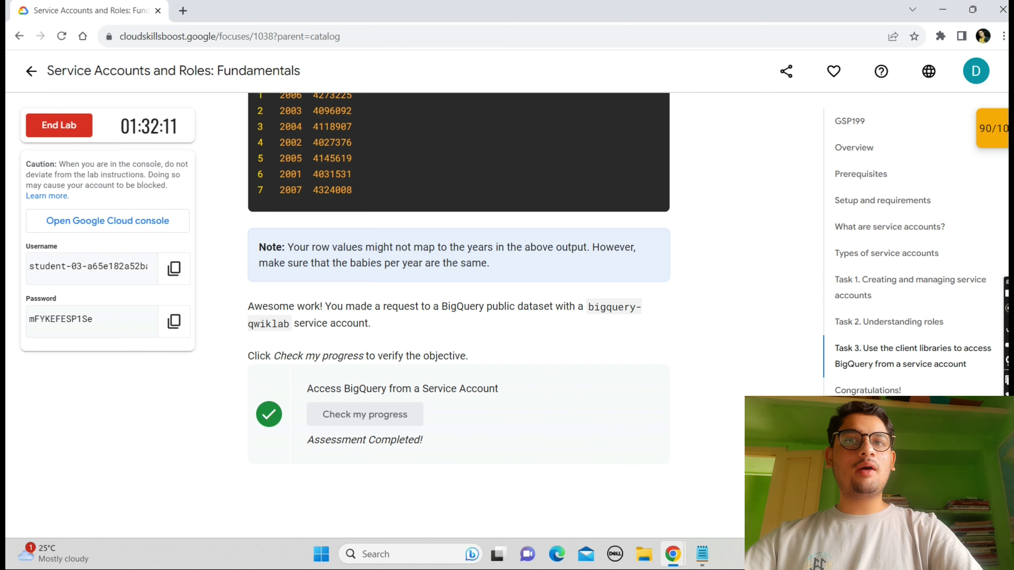
Recheck the Access BigQuery from a Service Account score in the Checkpoints overview and close the overview
{"action": "left_click", "coordinate": [994, 128]}
{"action": "left_click", "coordinate": [925, 233]}
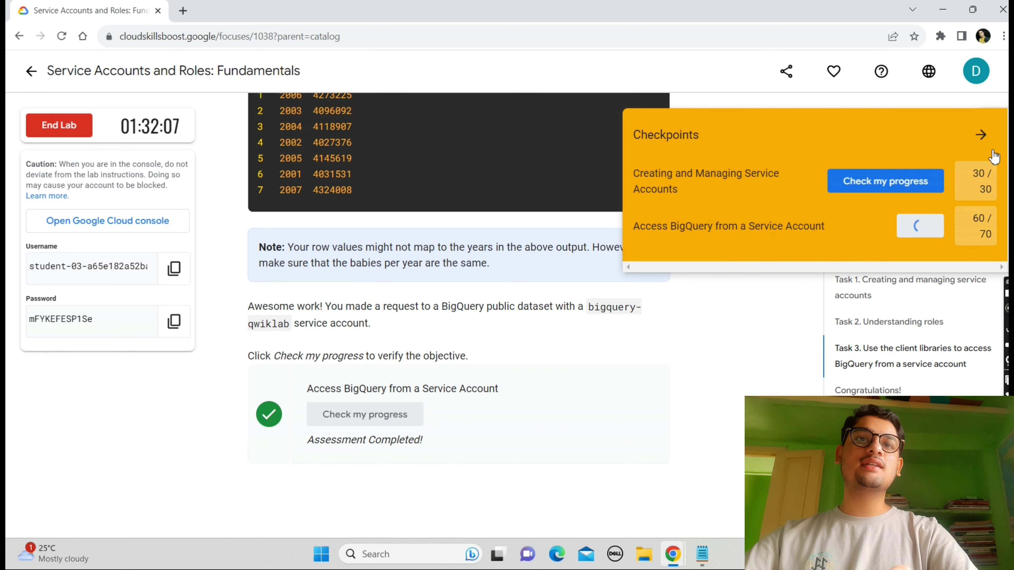
{"action": "left_click", "coordinate": [981, 135]}
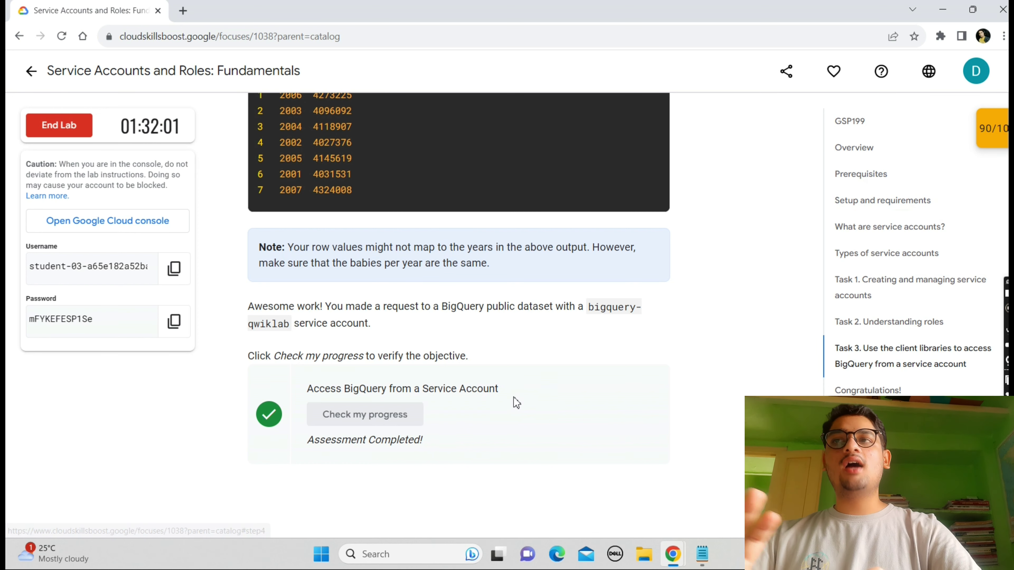
End the lab and submit a five-star satisfaction rating with the comment "nice"
{"action": "left_click", "coordinate": [76, 125]}
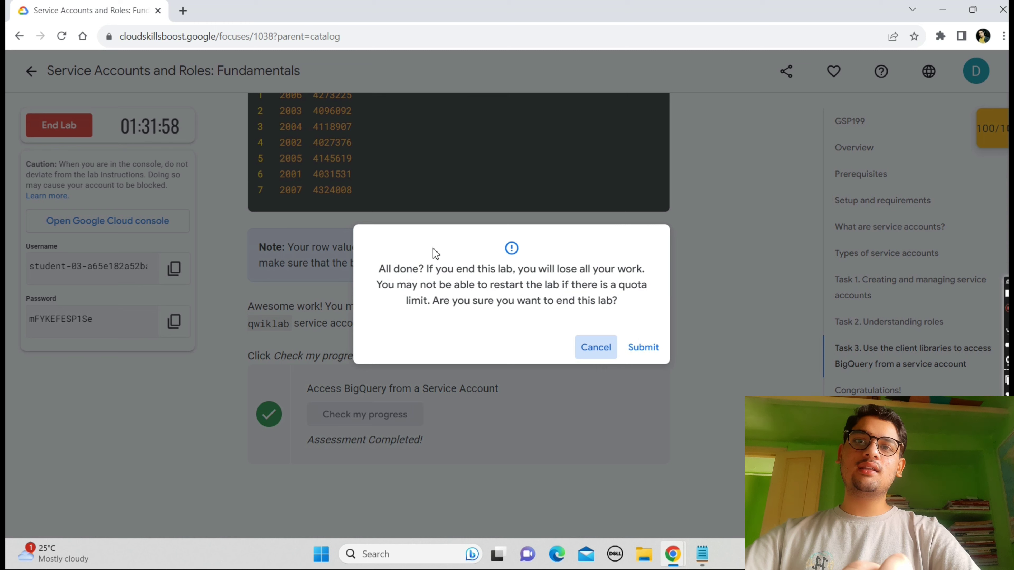
{"action": "left_click", "coordinate": [644, 348]}
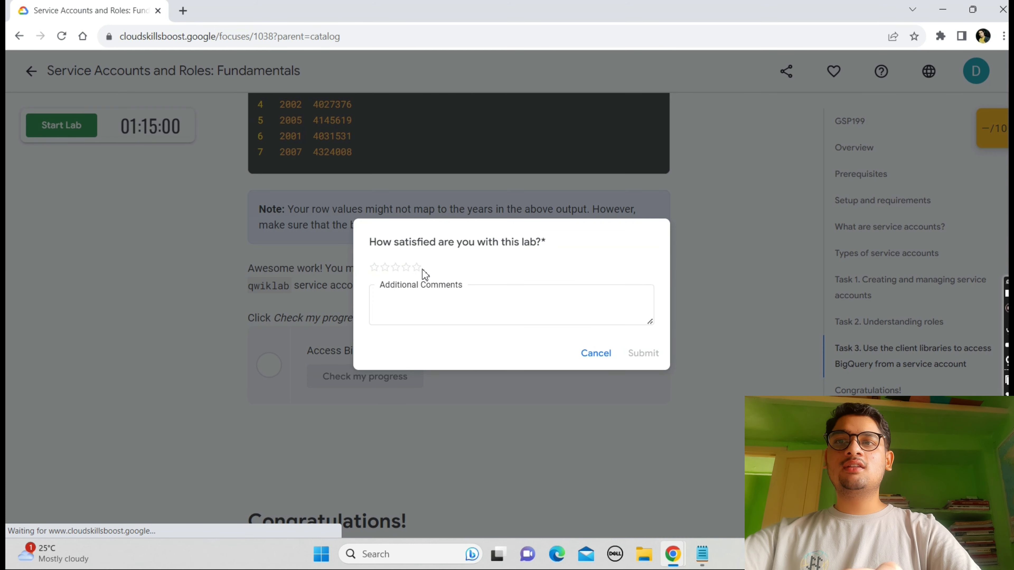
{"action": "left_click", "coordinate": [417, 267]}
{"action": "left_click", "coordinate": [435, 315]}
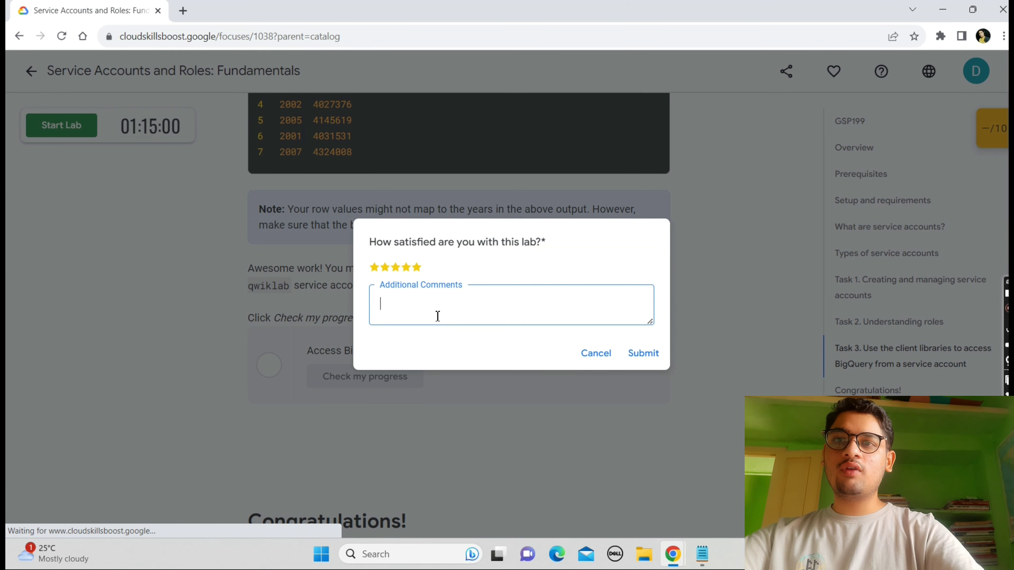
{"action": "type", "text": "nice"}
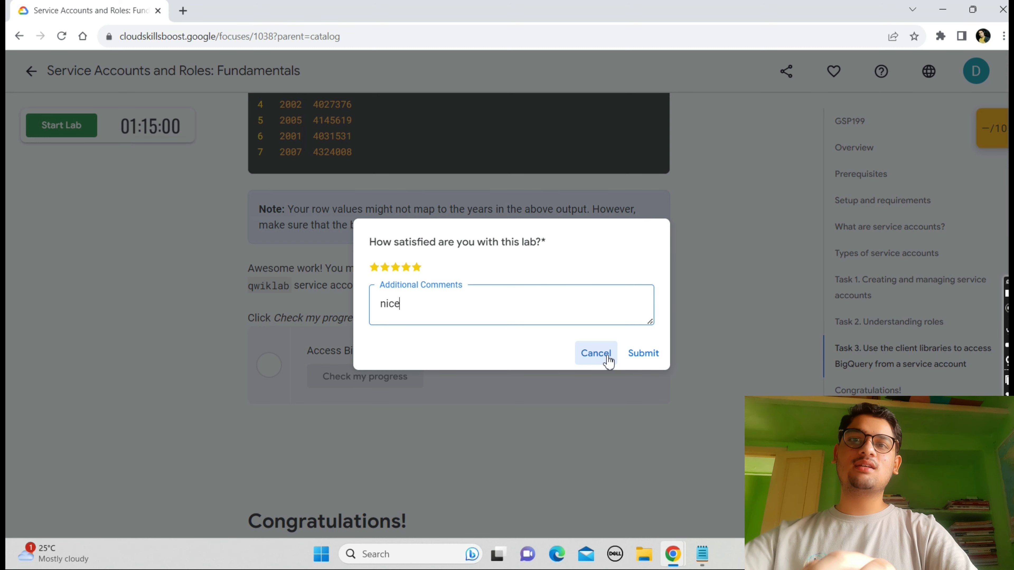
{"action": "left_click", "coordinate": [644, 354]}
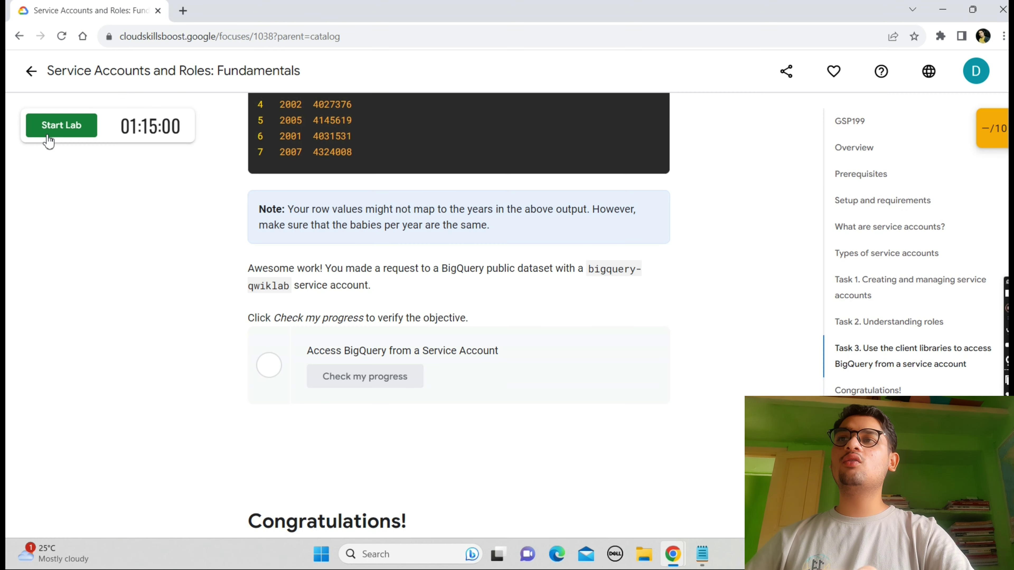
Return to the Configure Service Accounts and IAM Roles quest page and view the completion status of its labs
{"action": "left_click", "coordinate": [25, 74]}
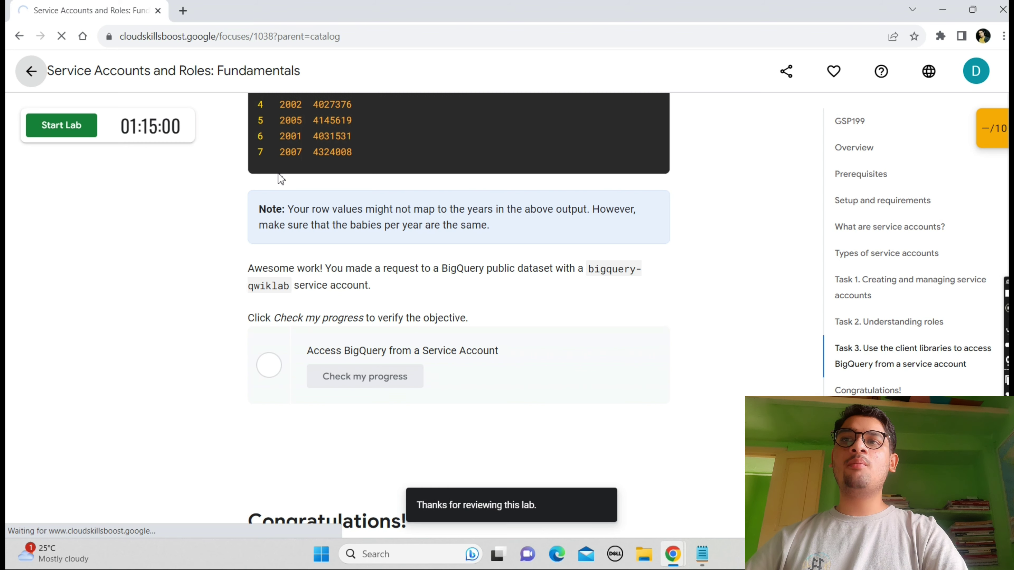
{"action": "scroll", "coordinate": [281, 178], "scroll_direction": "down", "scroll_amount": 4}
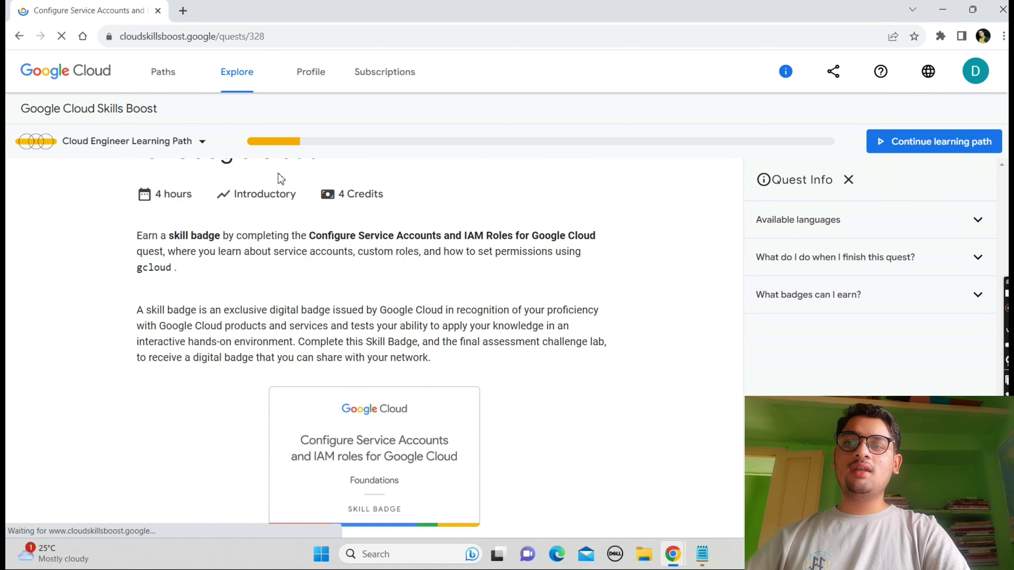
{"action": "scroll", "coordinate": [281, 178], "scroll_direction": "down", "scroll_amount": 9}
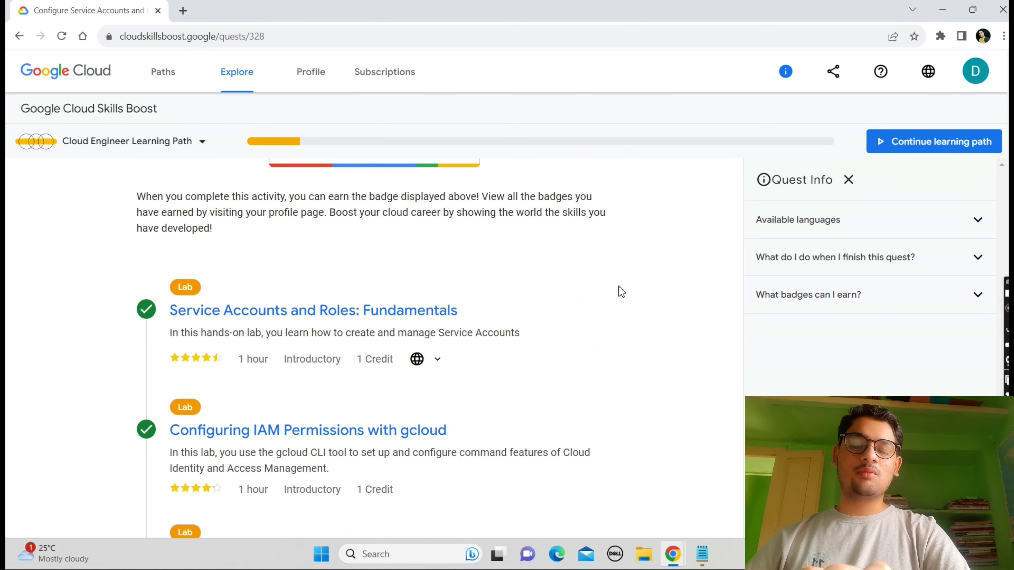